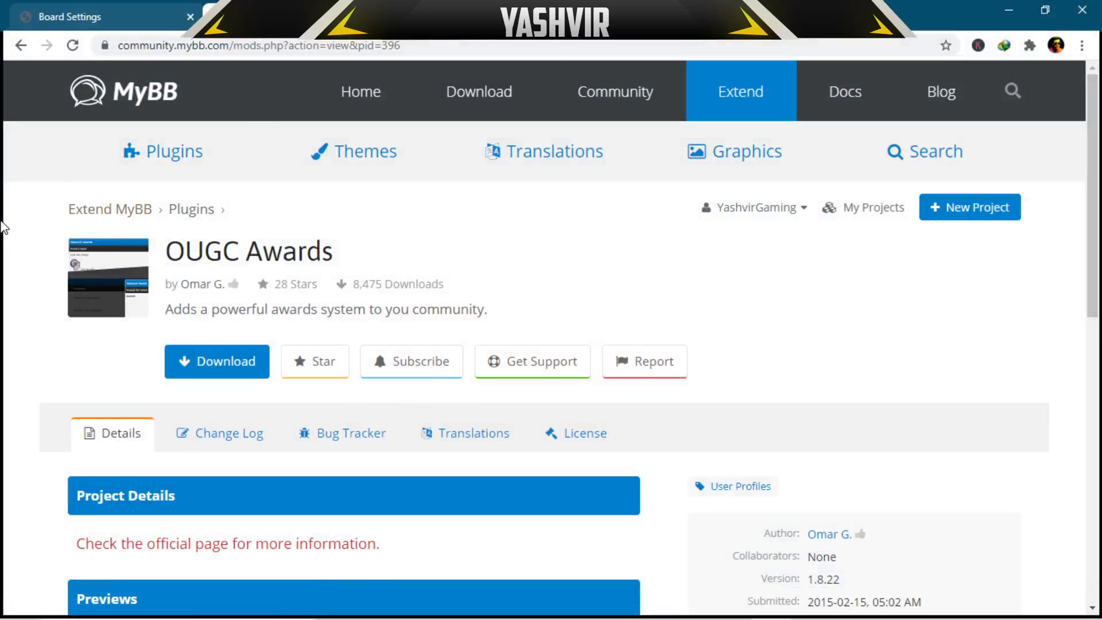
{"action": "left_click_drag", "start_coordinate": [184, 251], "coordinate": [389, 261]}
{"action": "left_click", "coordinate": [186, 274]}
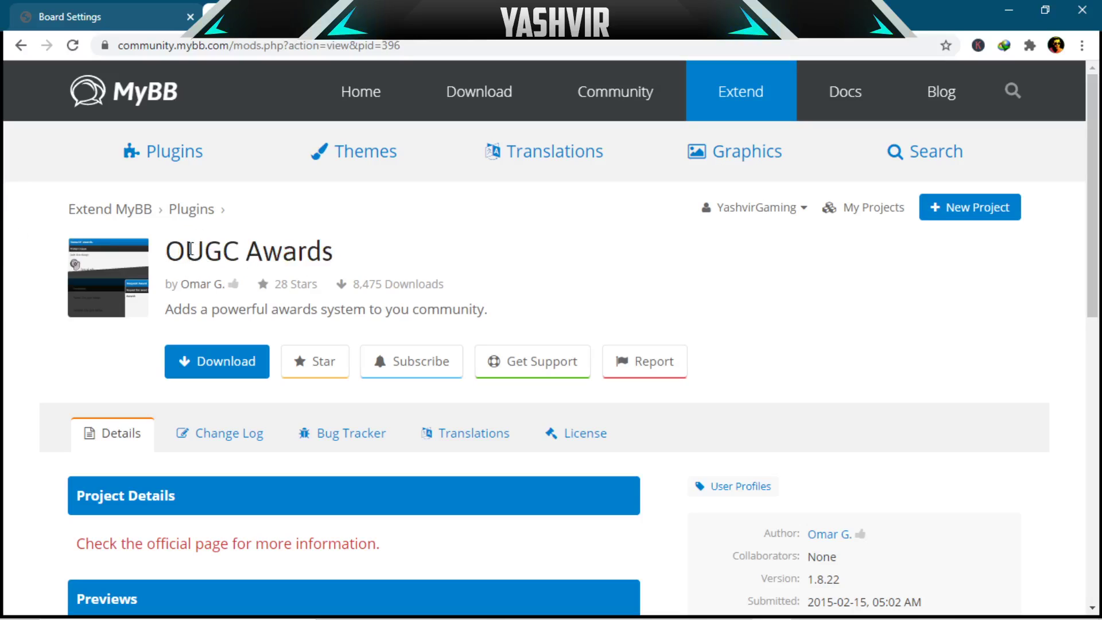
{"action": "left_click_drag", "start_coordinate": [222, 251], "coordinate": [332, 247]}
{"action": "left_click", "coordinate": [346, 255]}
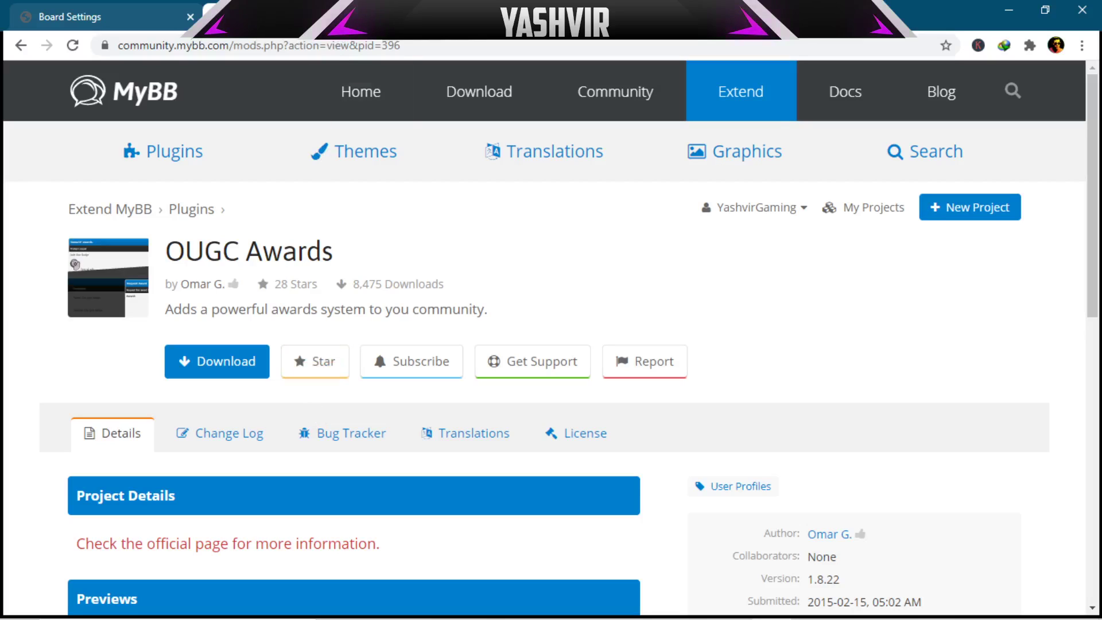
Step: Switch to the forum's admin board settings and open the OUGC Awards settings group
{"action": "left_click", "coordinate": [94, 19]}
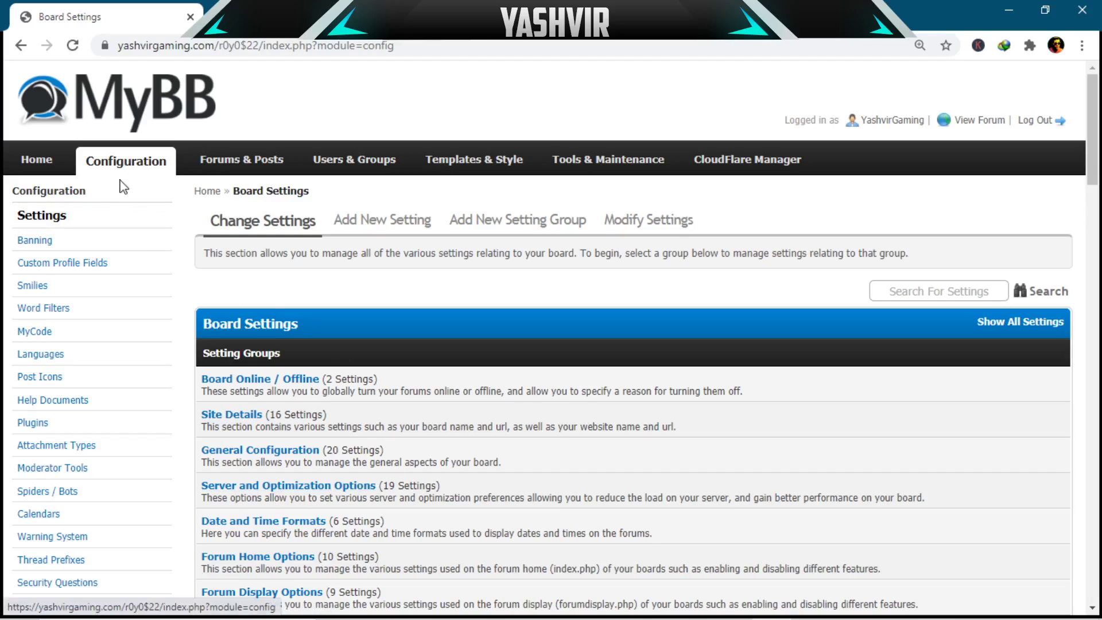
{"action": "left_click_drag", "start_coordinate": [1093, 162], "coordinate": [1087, 462]}
{"action": "scroll", "coordinate": [419, 531], "scroll_direction": "down", "scroll_amount": 8}
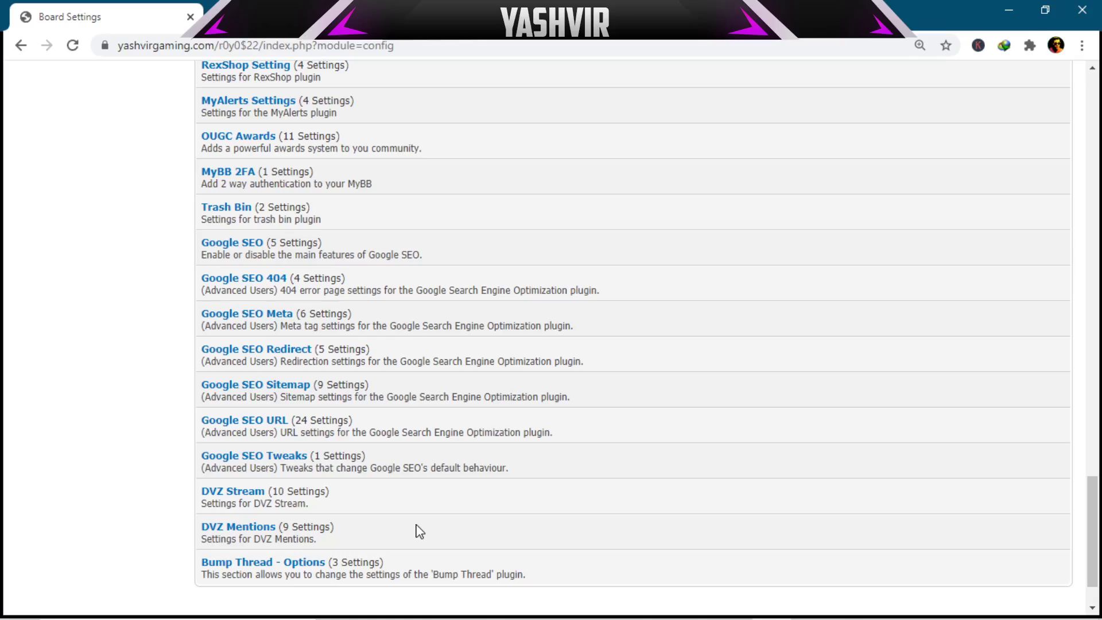
{"action": "scroll", "coordinate": [419, 531], "scroll_direction": "up", "scroll_amount": 1}
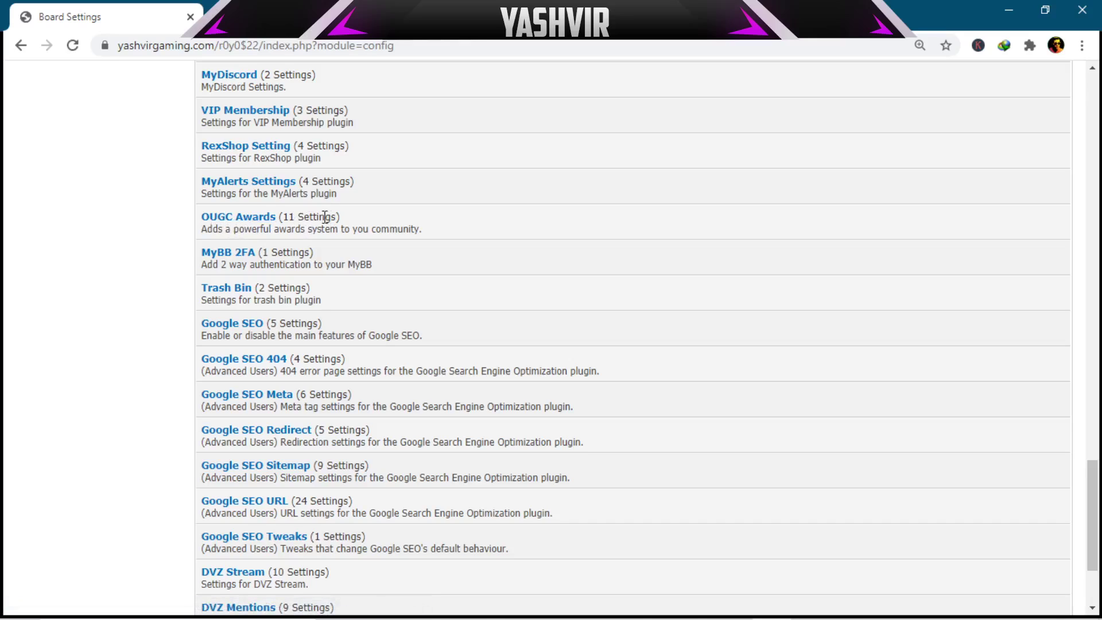
{"action": "left_click", "coordinate": [261, 219]}
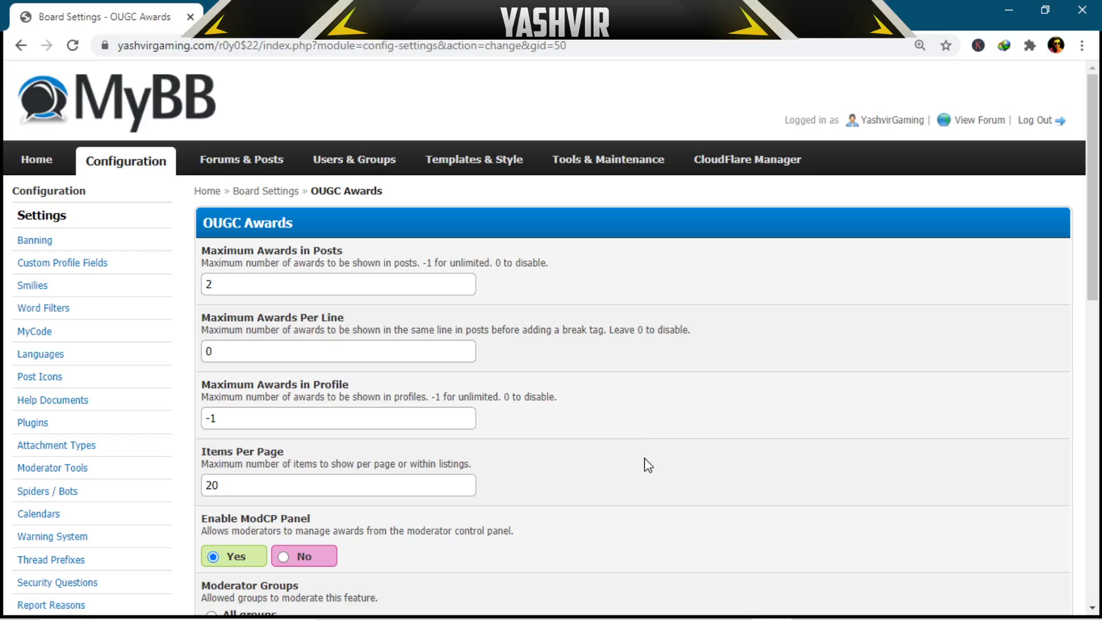
Step: Review the OUGC Awards limits for awards in posts, per line and in profiles, including how to disable them
{"action": "scroll", "coordinate": [1082, 262], "scroll_direction": "down", "scroll_amount": 1}
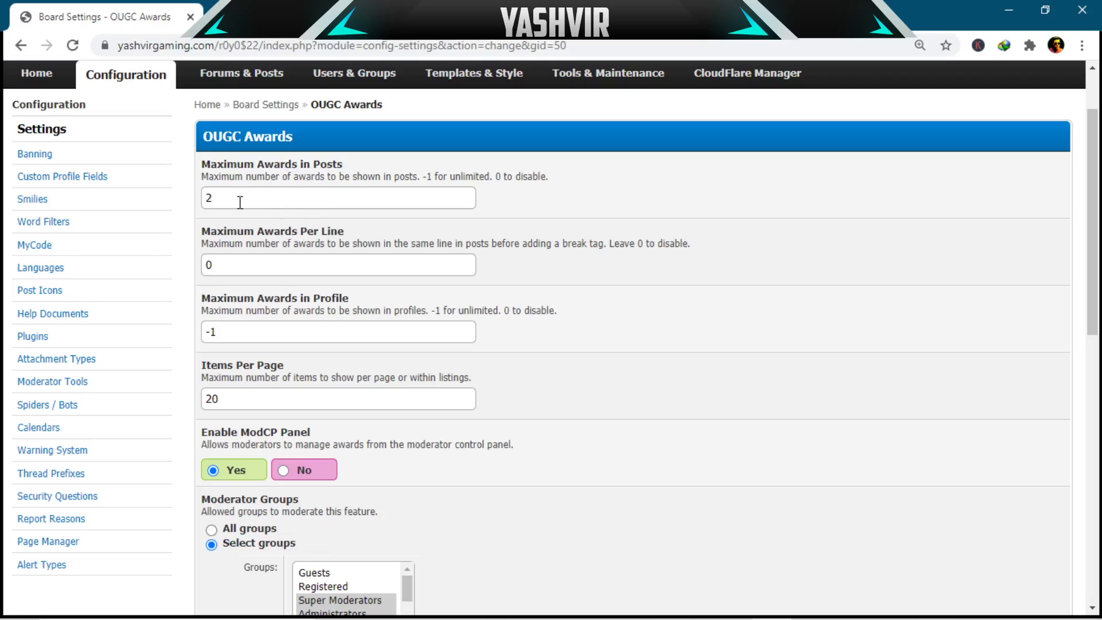
{"action": "left_click_drag", "start_coordinate": [227, 200], "coordinate": [196, 204]}
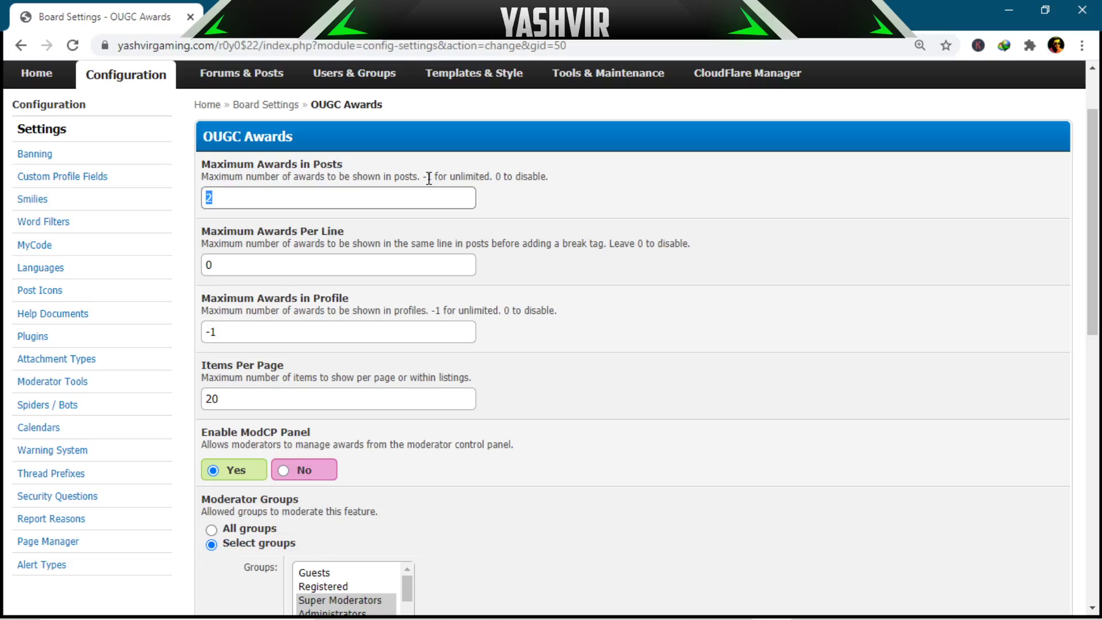
{"action": "left_click_drag", "start_coordinate": [491, 179], "coordinate": [520, 177]}
{"action": "double_click", "coordinate": [548, 177]}
{"action": "left_click", "coordinate": [537, 191]}
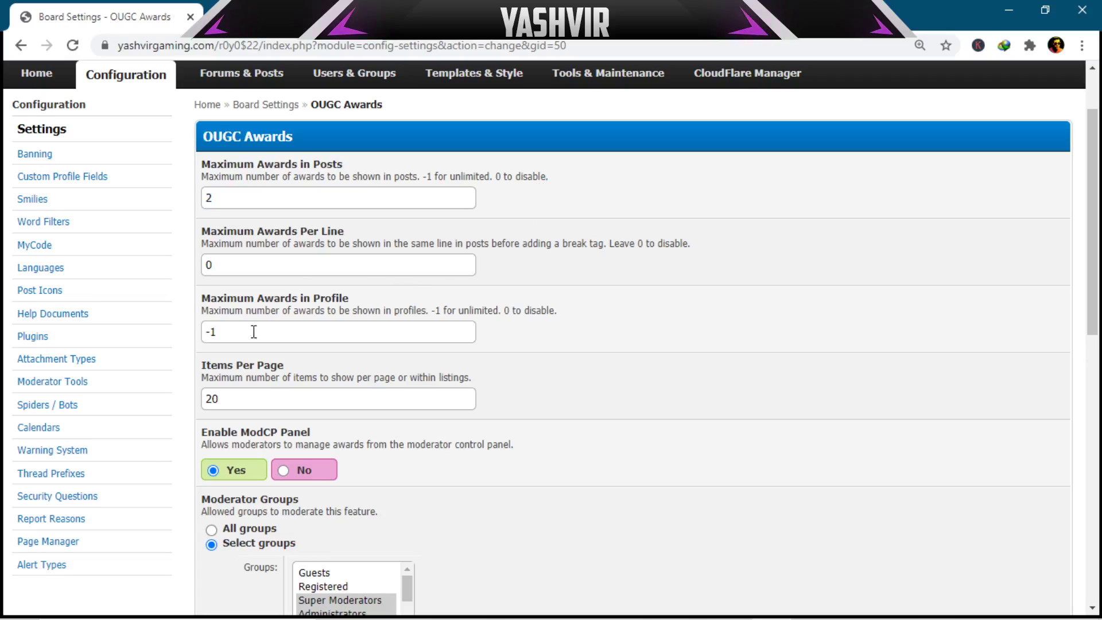
Step: Examine the Moderator Groups, Awards Page Allowed Groups and the remaining OUGC Awards options through MyAlerts Integration
{"action": "left_click_drag", "start_coordinate": [1093, 212], "coordinate": [1092, 287]}
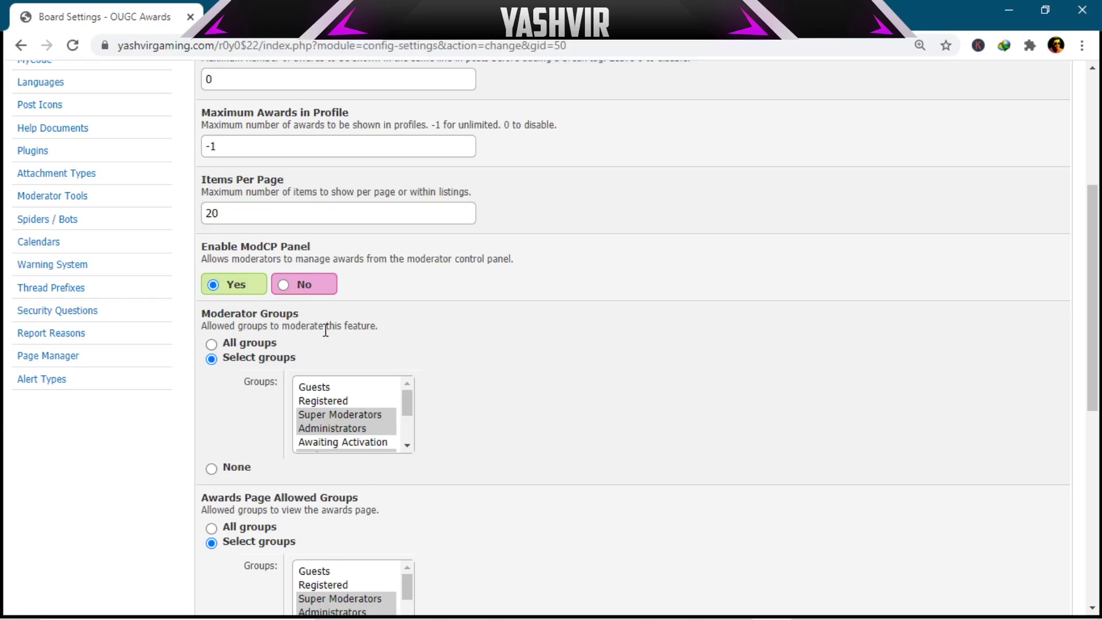
{"action": "left_click_drag", "start_coordinate": [411, 402], "coordinate": [411, 405]}
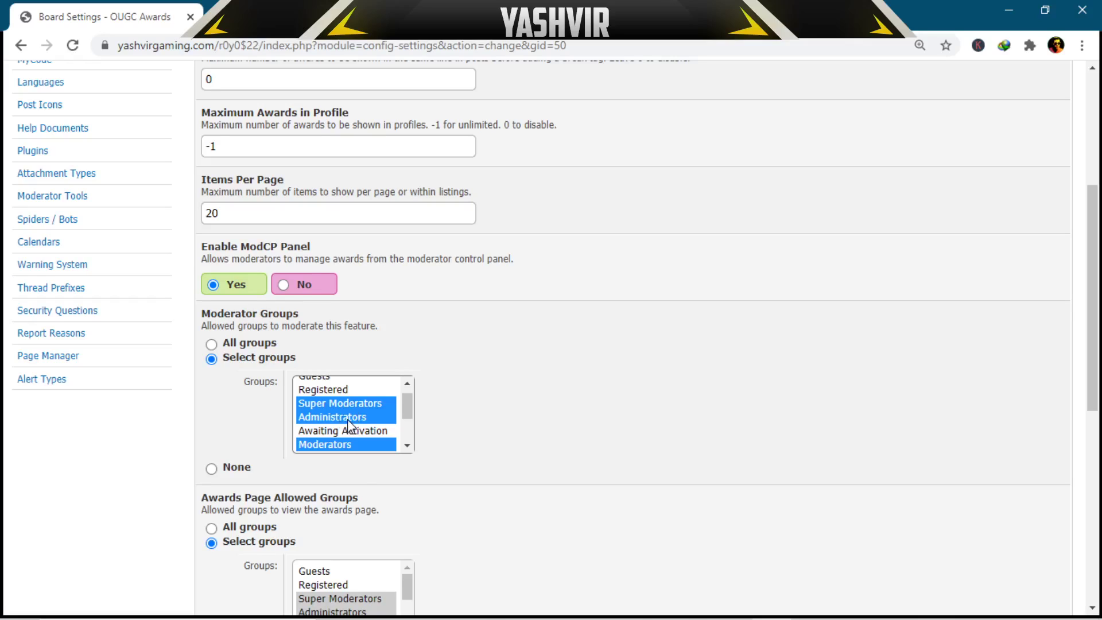
{"action": "left_click_drag", "start_coordinate": [411, 398], "coordinate": [413, 423]}
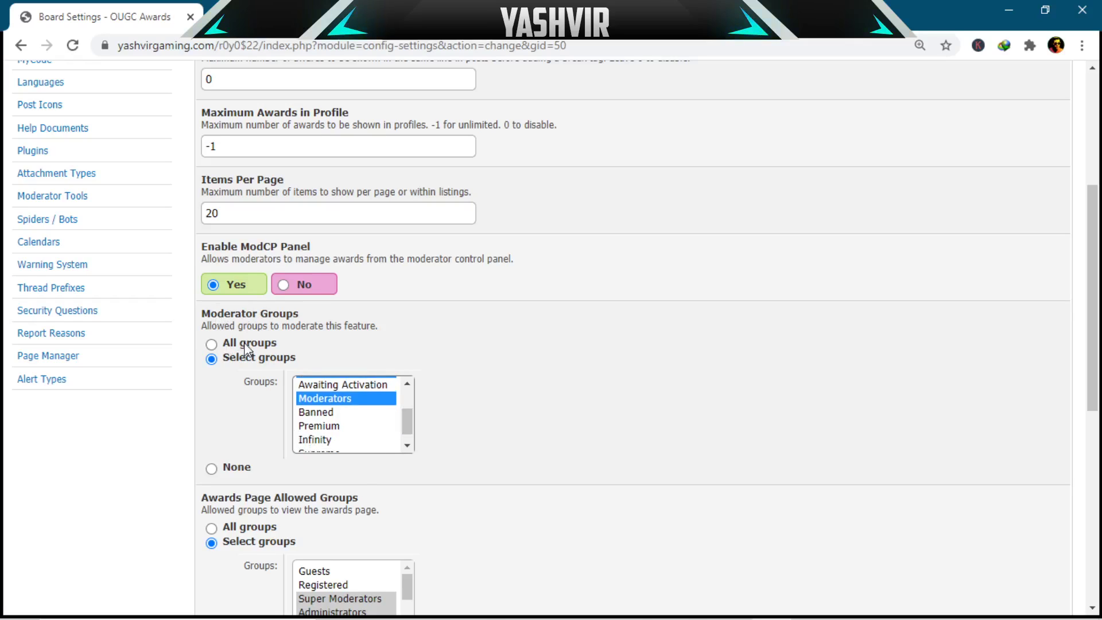
{"action": "left_click_drag", "start_coordinate": [411, 425], "coordinate": [411, 446]}
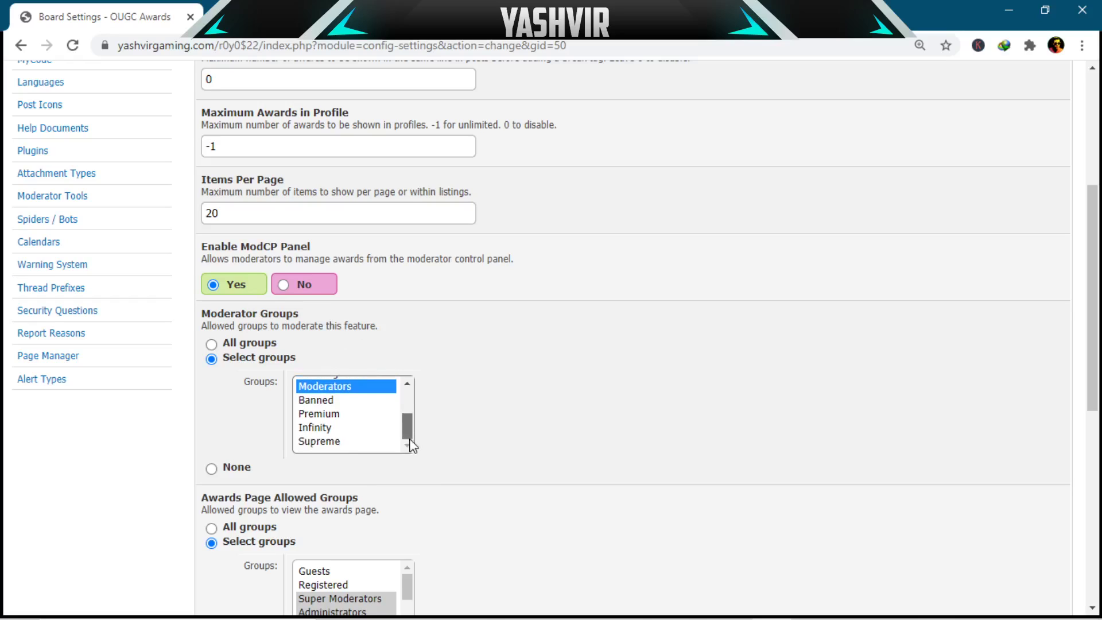
{"action": "scroll", "coordinate": [516, 524], "scroll_direction": "down", "scroll_amount": 2}
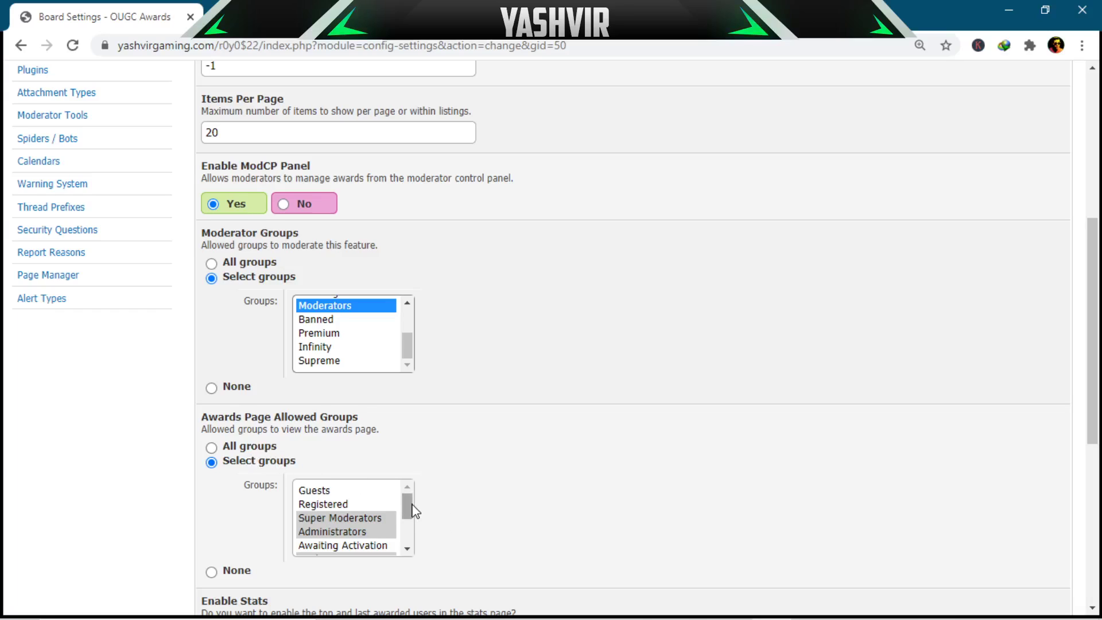
{"action": "mouse_move", "coordinate": [409, 511]}
{"action": "left_mouse_down"}
{"action": "mouse_move", "coordinate": [418, 538]}
{"action": "mouse_move", "coordinate": [420, 507]}
{"action": "left_mouse_up"}
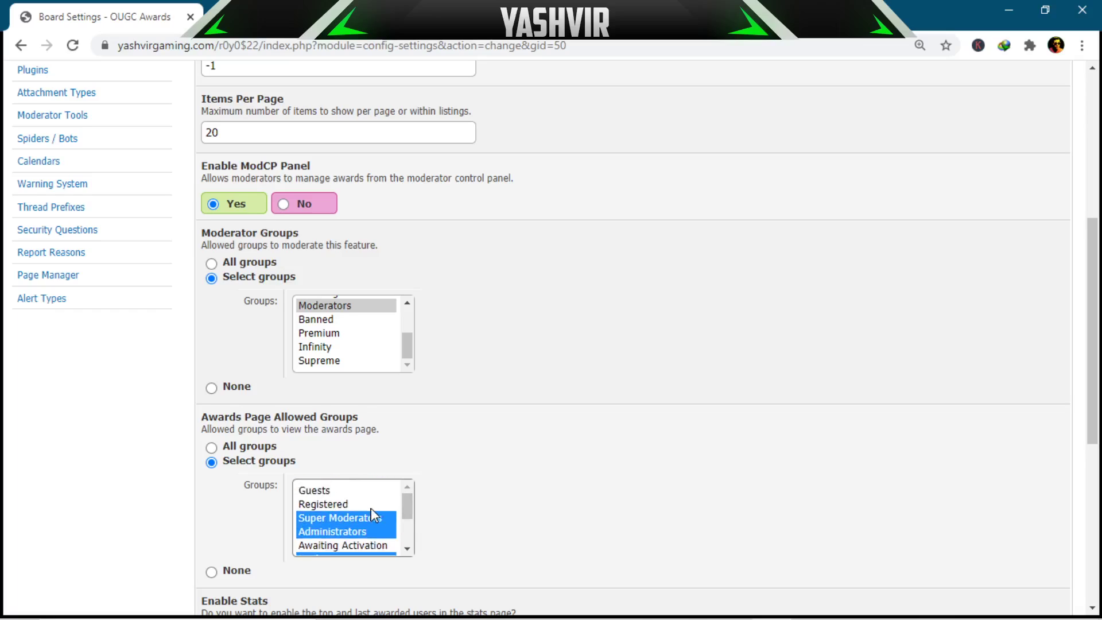
{"action": "scroll", "coordinate": [571, 482], "scroll_direction": "down", "scroll_amount": 2}
{"action": "scroll", "coordinate": [573, 483], "scroll_direction": "down", "scroll_amount": 4}
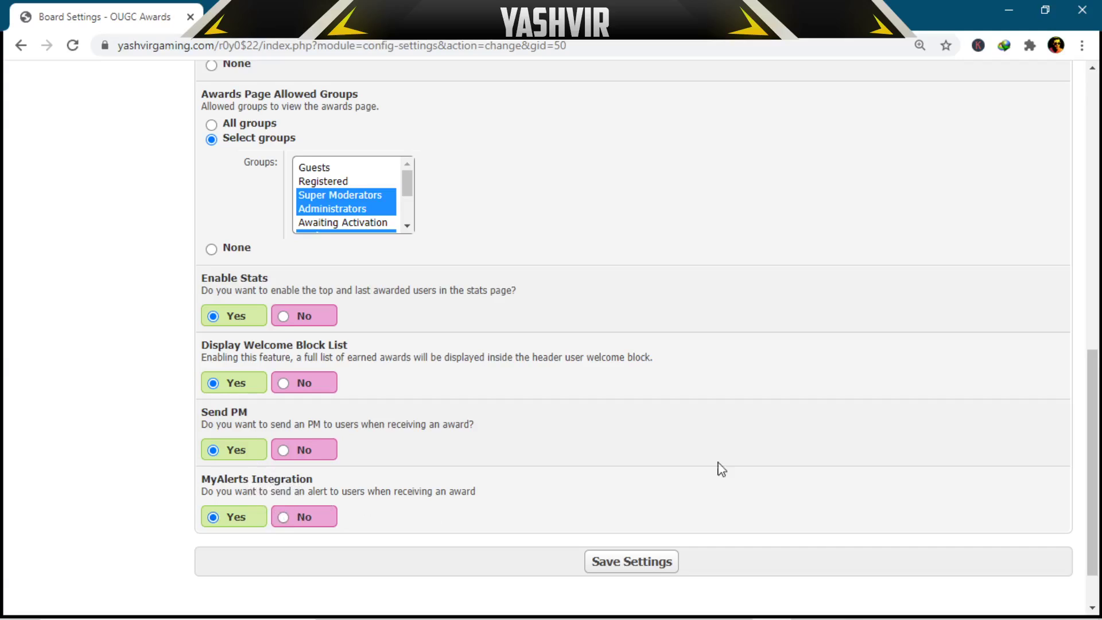
Step: Open the Upgrades category in the Manage Awards section and review the Premium award's description
{"action": "left_click_drag", "start_coordinate": [1094, 485], "coordinate": [1062, 103]}
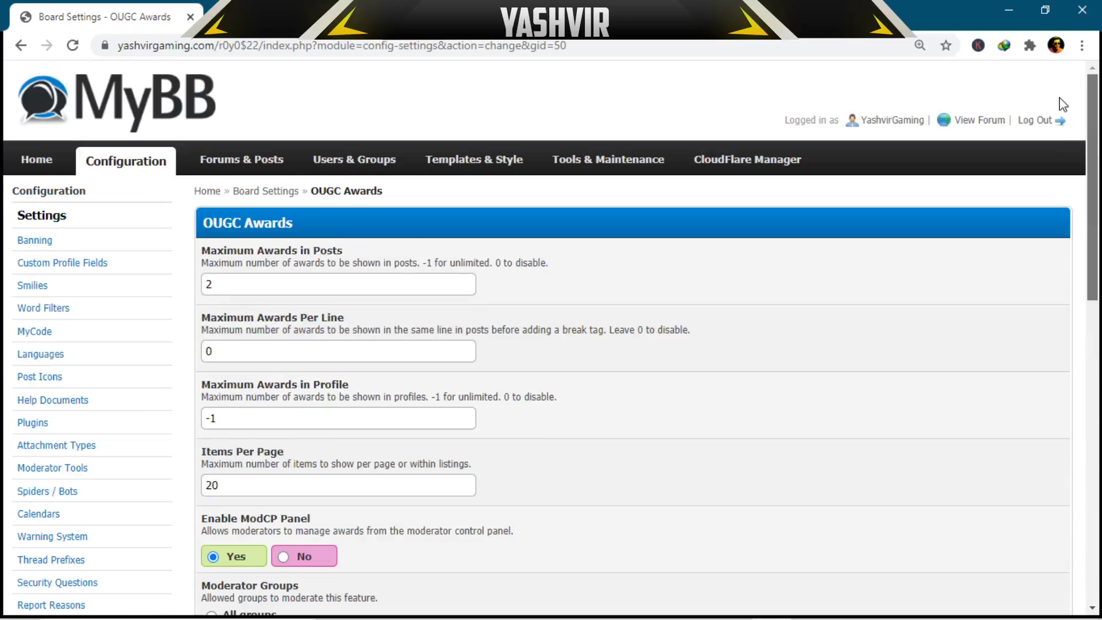
{"action": "left_click", "coordinate": [348, 172]}
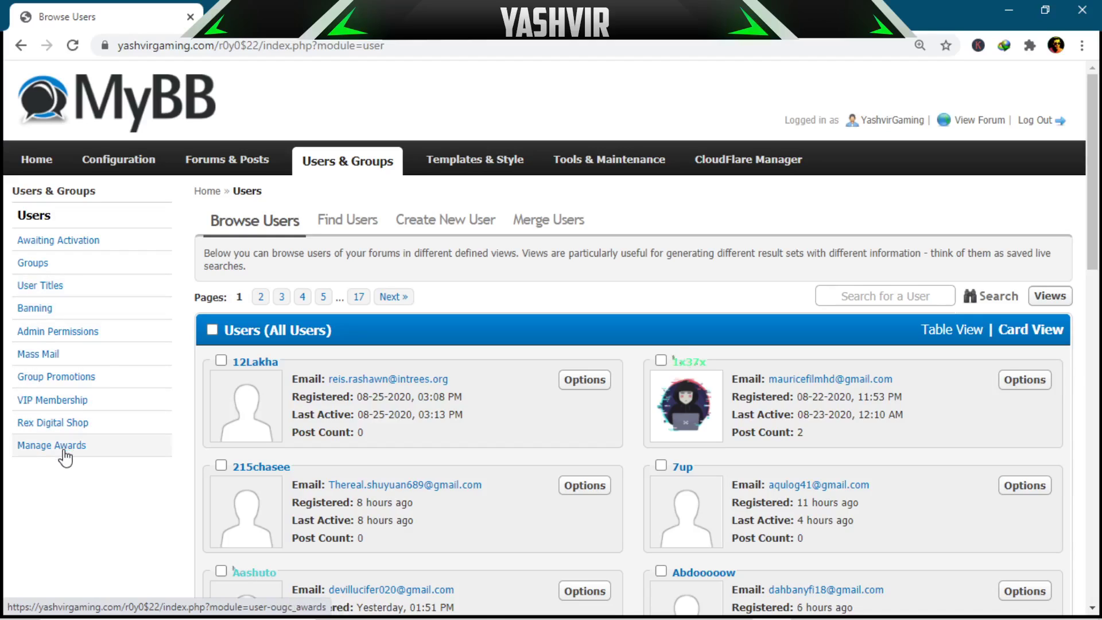
{"action": "left_click", "coordinate": [36, 452]}
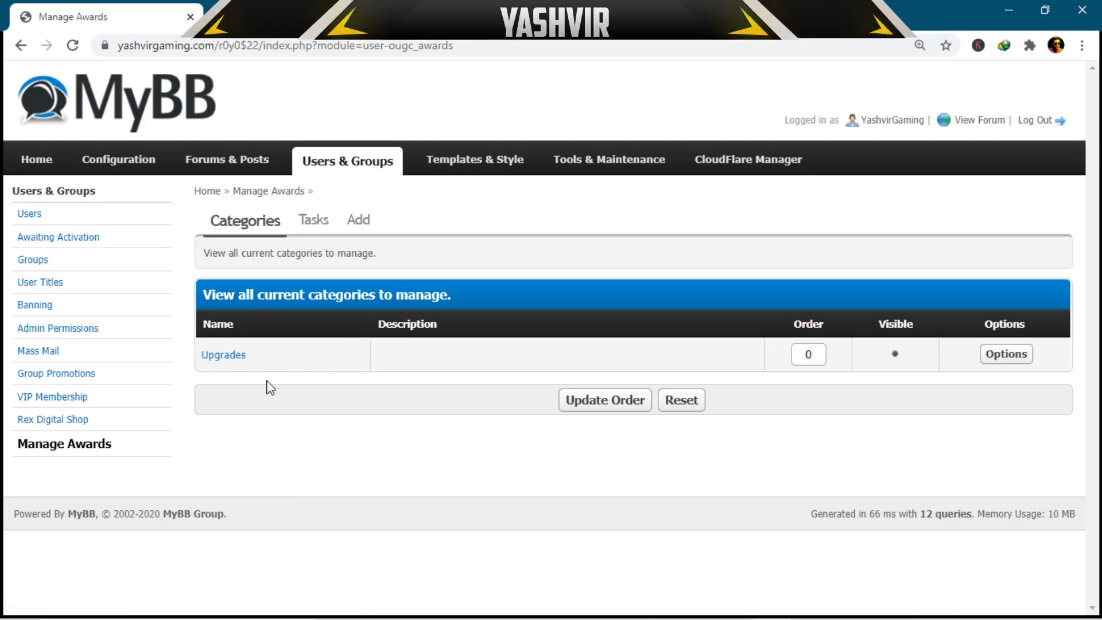
{"action": "left_click", "coordinate": [220, 366]}
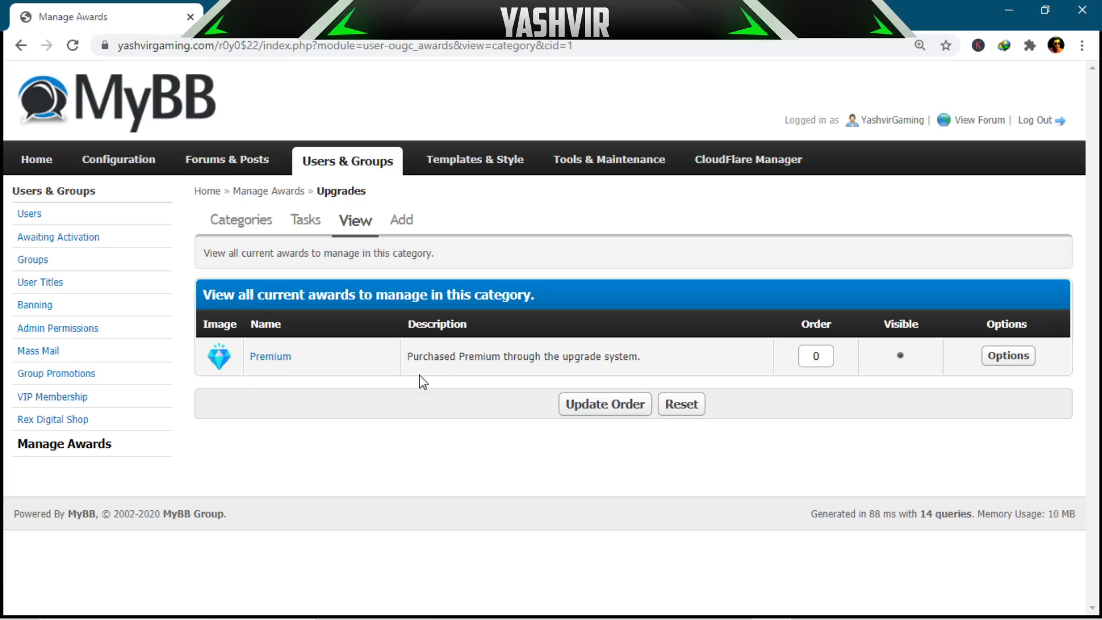
{"action": "left_click_drag", "start_coordinate": [424, 359], "coordinate": [515, 360]}
{"action": "left_click", "coordinate": [499, 357]}
{"action": "left_click", "coordinate": [534, 369]}
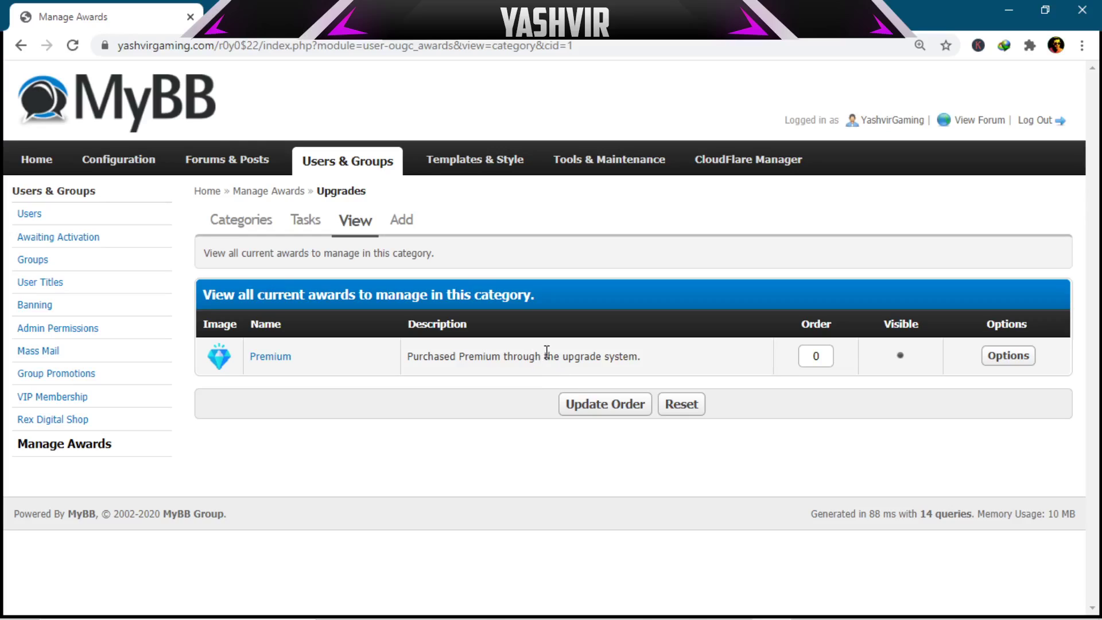
Step: View the forum's upgrade page, compare the Premium, Infinity and Supreme packages, and open the Premium purchase window
{"action": "left_click", "coordinate": [953, 121]}
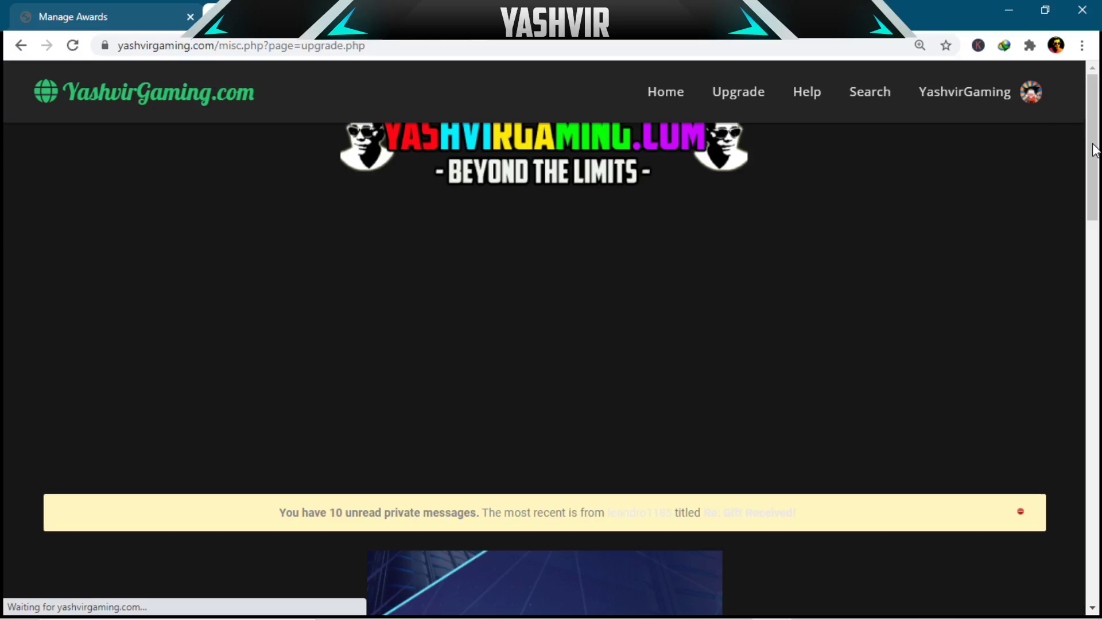
{"action": "left_click_drag", "start_coordinate": [1095, 151], "coordinate": [1095, 357]}
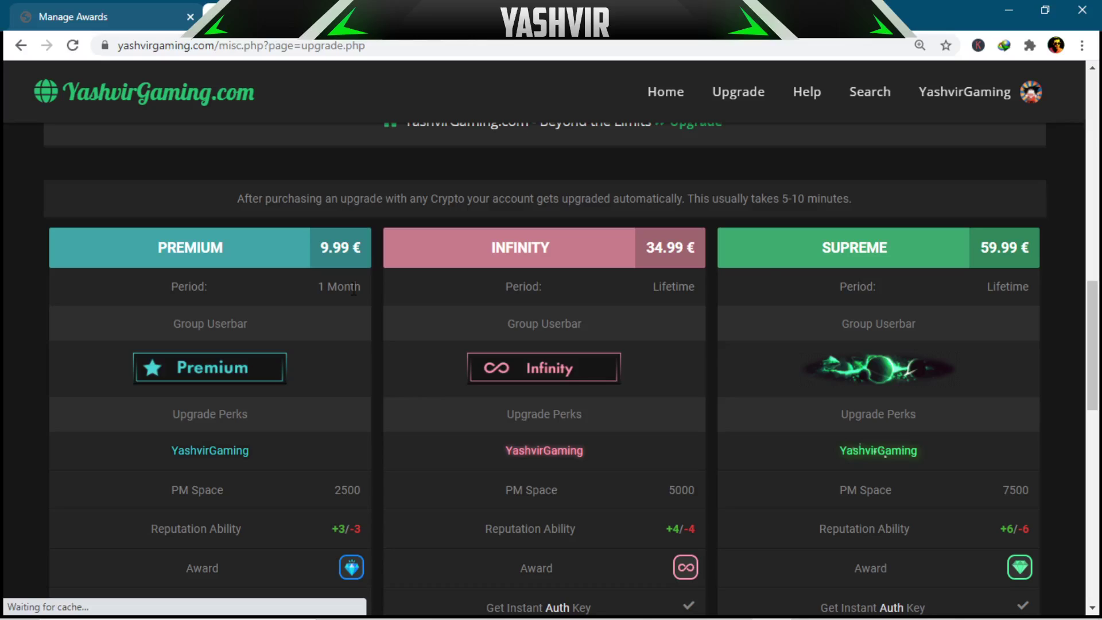
{"action": "double_click", "coordinate": [520, 248]}
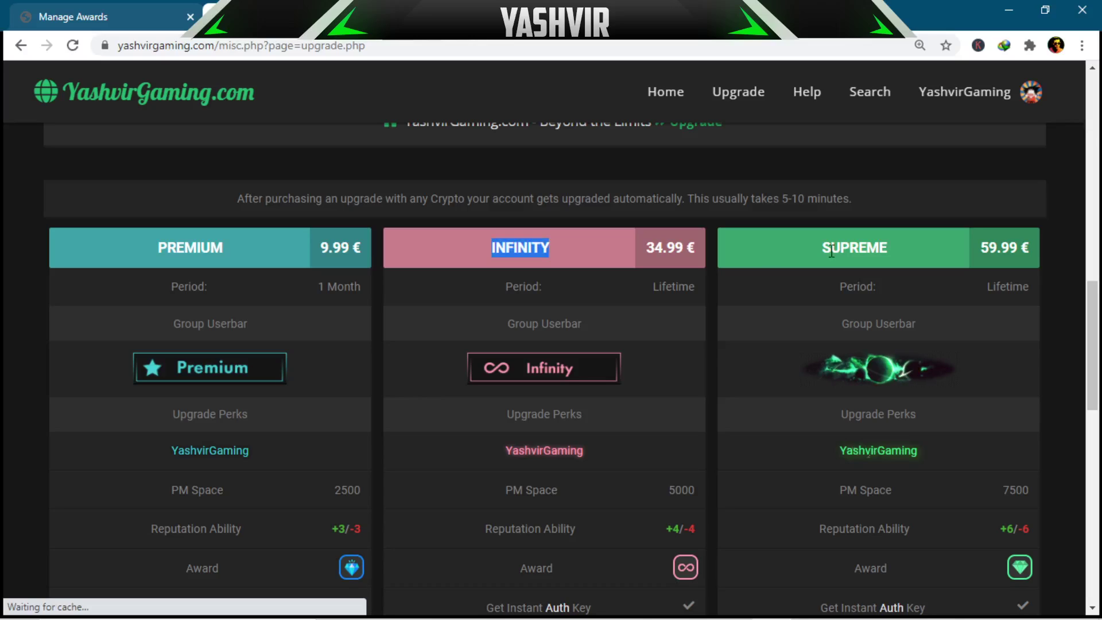
{"action": "mouse_move", "coordinate": [1094, 376]}
{"action": "left_mouse_down"}
{"action": "mouse_move", "coordinate": [1091, 517]}
{"action": "mouse_move", "coordinate": [1087, 378]}
{"action": "left_mouse_up"}
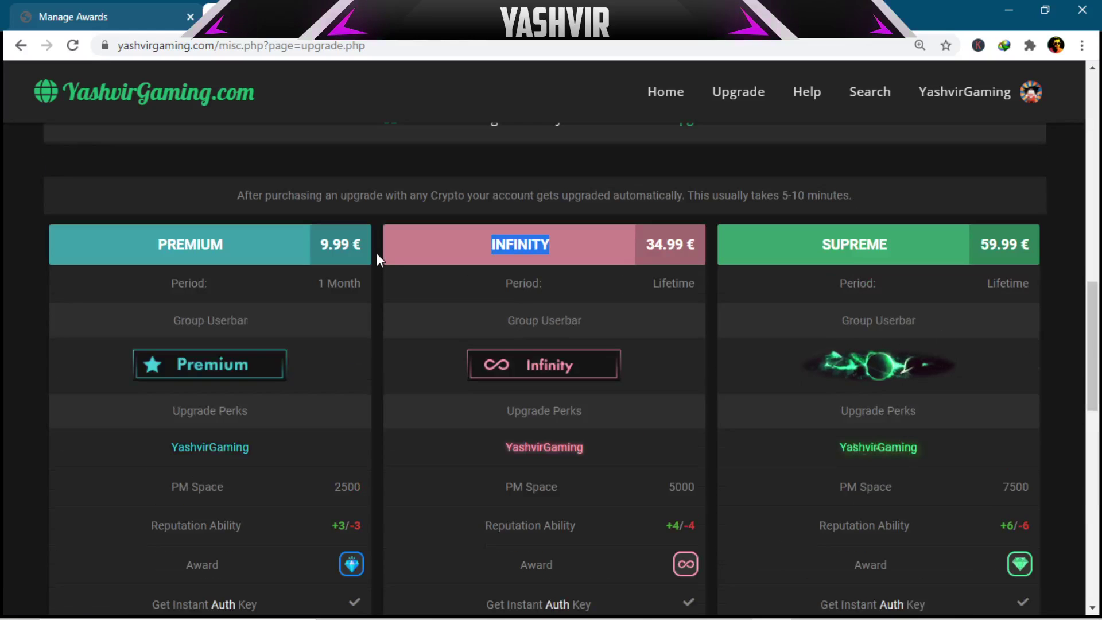
{"action": "left_click_drag", "start_coordinate": [1090, 368], "coordinate": [1089, 528]}
{"action": "left_click", "coordinate": [228, 379]}
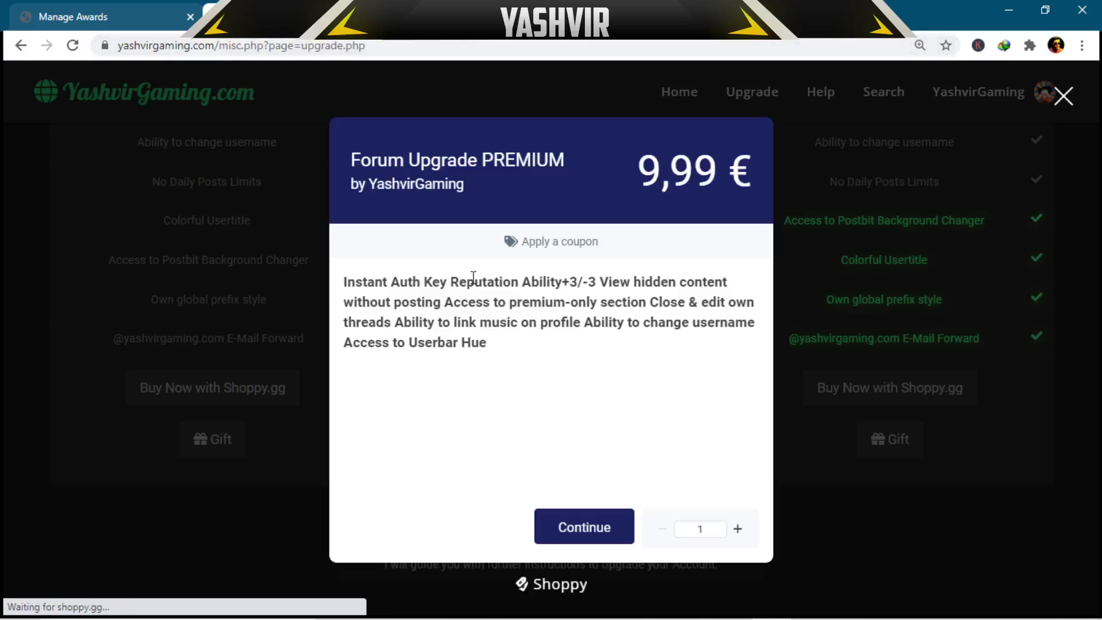
Step: Return to the Upgrades awards and add a new award named Infinity, described as "Purchased Infinity through the upgrade system."
{"action": "left_click", "coordinate": [137, 13]}
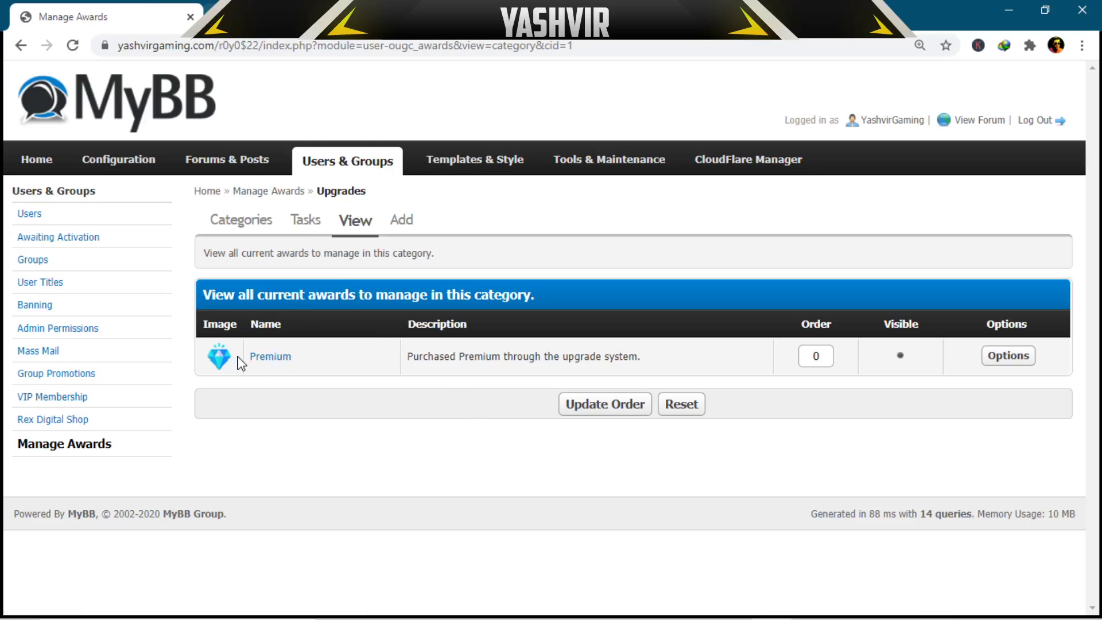
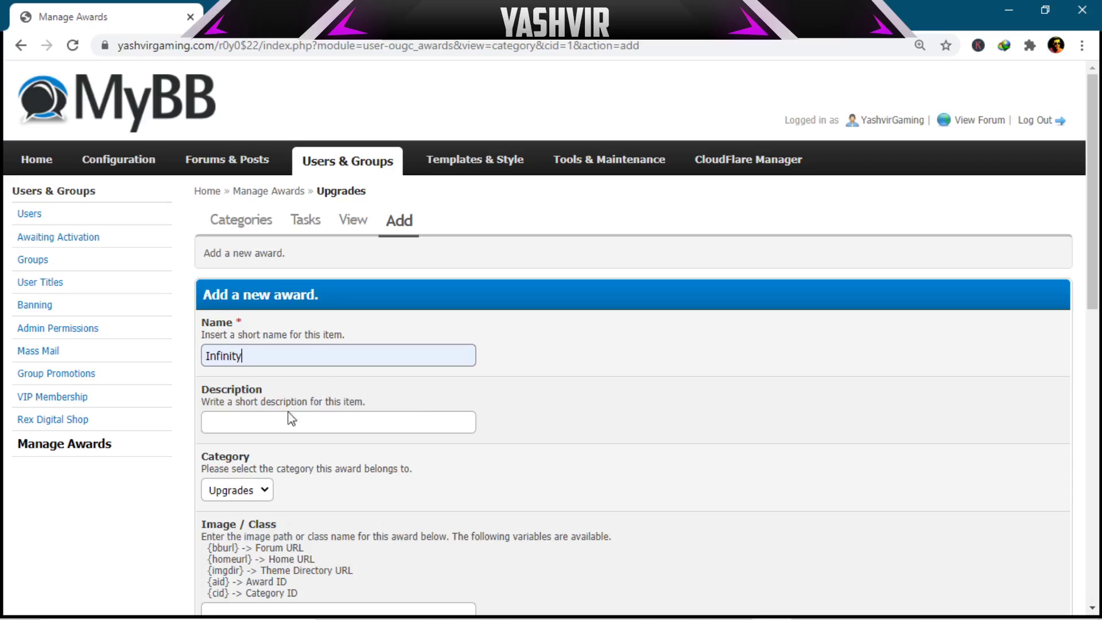
{"action": "left_click", "coordinate": [274, 424]}
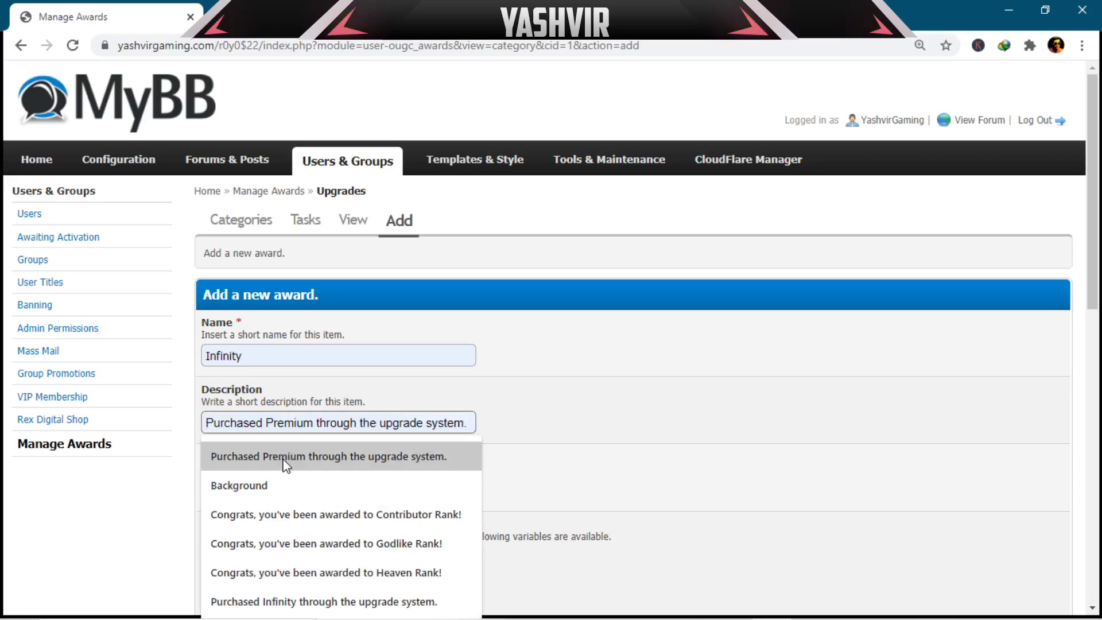
{"action": "left_click", "coordinate": [285, 459]}
{"action": "double_click", "coordinate": [284, 425]}
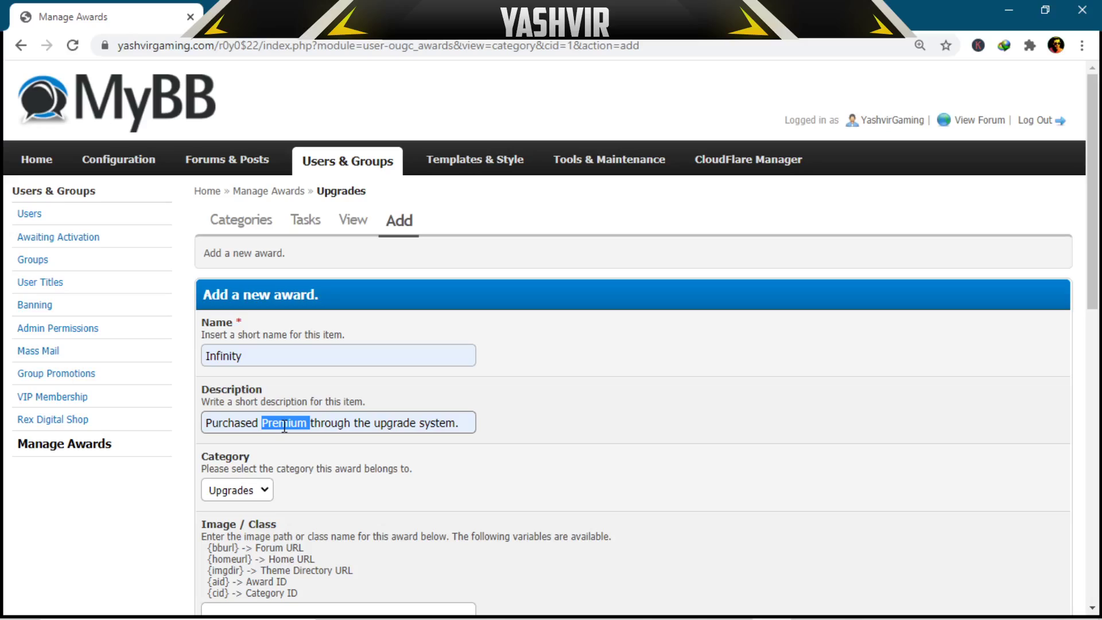
{"action": "type", "text": "Infin"}
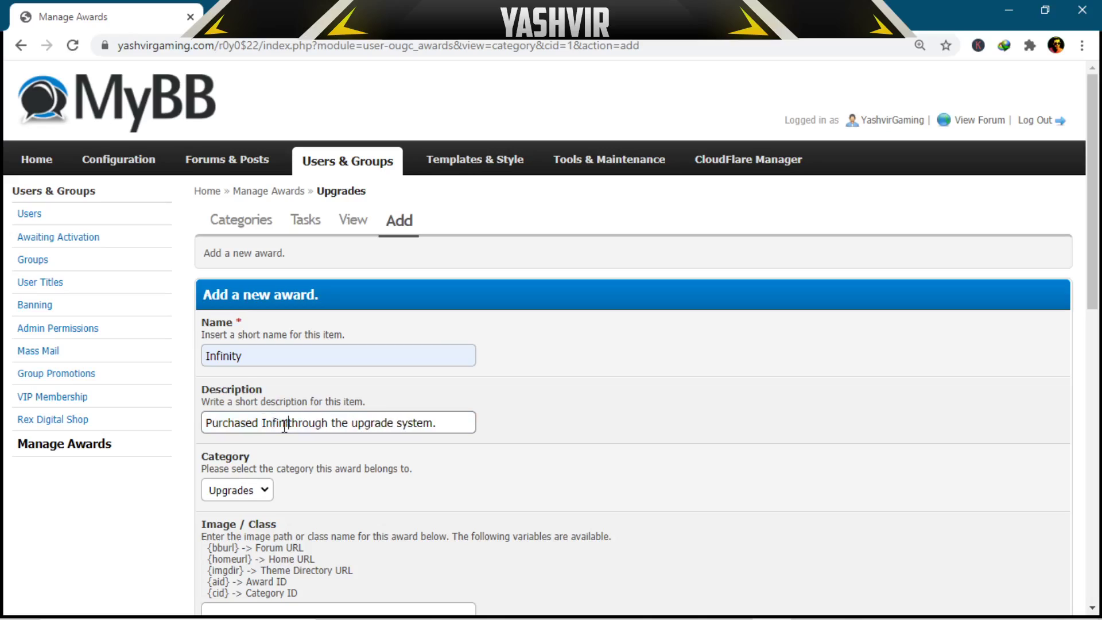
{"action": "type", "text": "ity"}
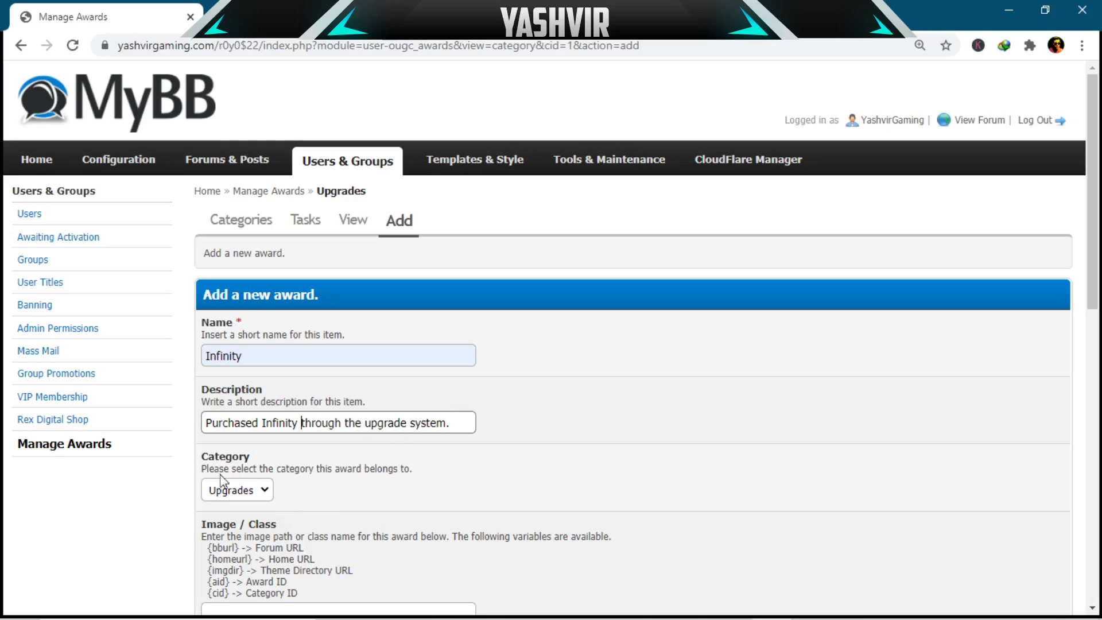
Step: Check the category choices for the new award, keeping Upgrades, and look over the Image / Class instructions
{"action": "left_click", "coordinate": [266, 489]}
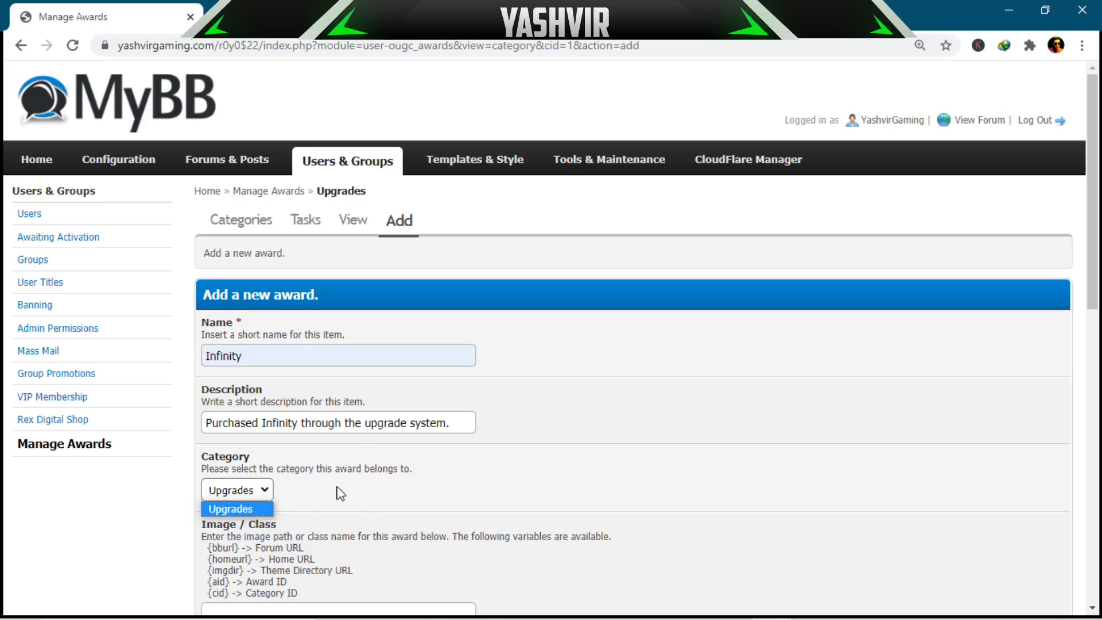
{"action": "left_click", "coordinate": [407, 499]}
{"action": "scroll", "coordinate": [407, 498], "scroll_direction": "down", "scroll_amount": 1}
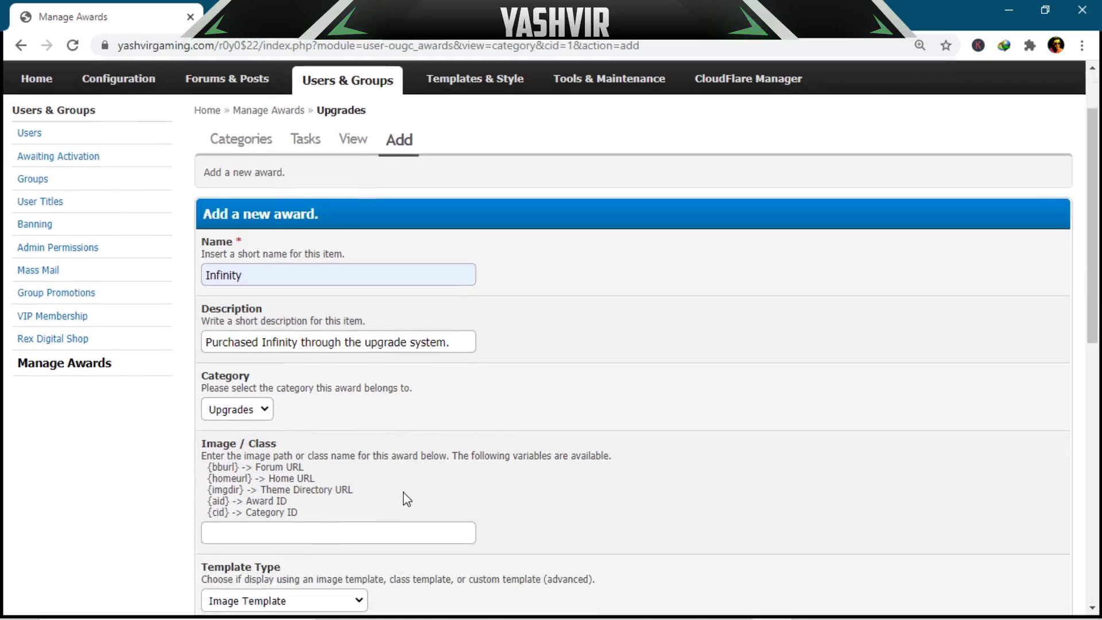
{"action": "scroll", "coordinate": [407, 499], "scroll_direction": "down", "scroll_amount": 1}
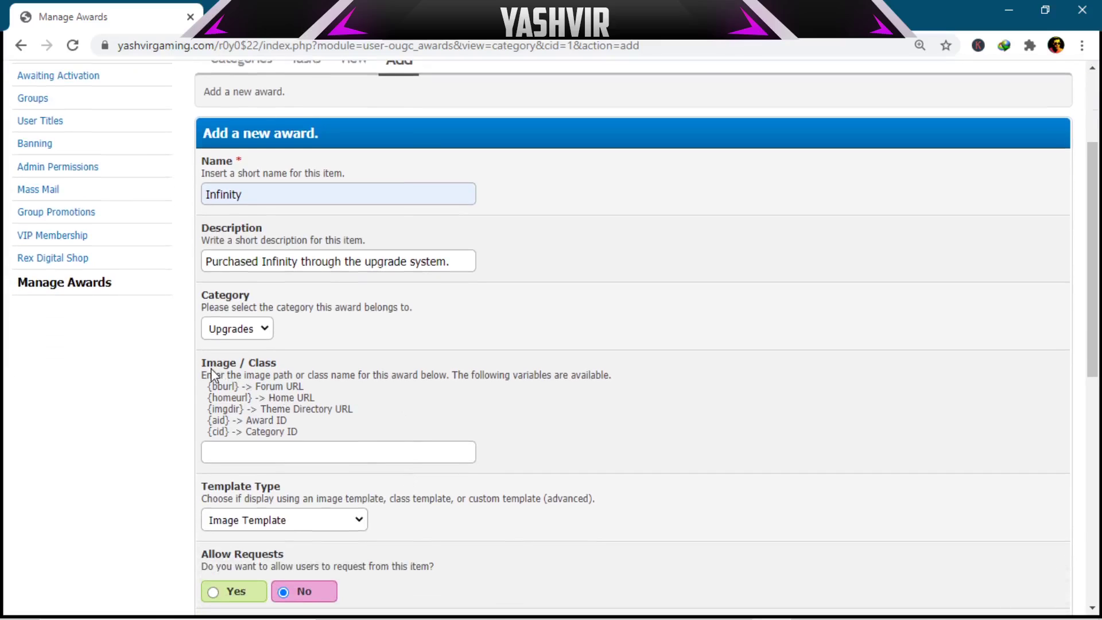
Step: Set the Infinity award's image path to /images/userrank/infinity.png, starting from the saved premium.png path
{"action": "left_click_drag", "start_coordinate": [211, 375], "coordinate": [336, 408]}
{"action": "left_click", "coordinate": [381, 423]}
{"action": "left_click", "coordinate": [213, 452]}
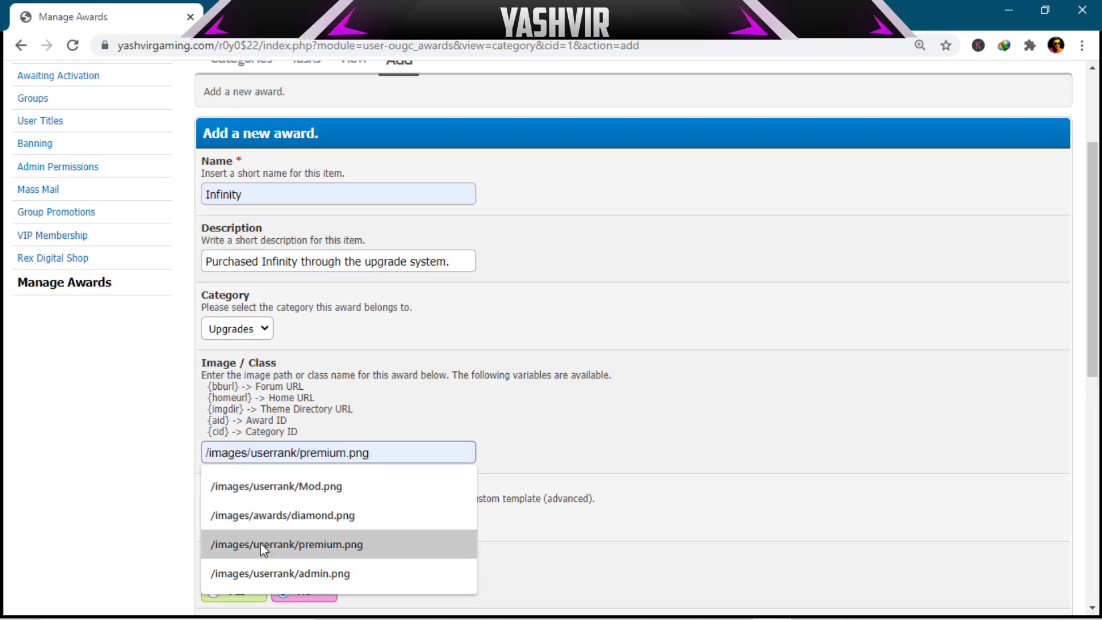
{"action": "left_click", "coordinate": [287, 548]}
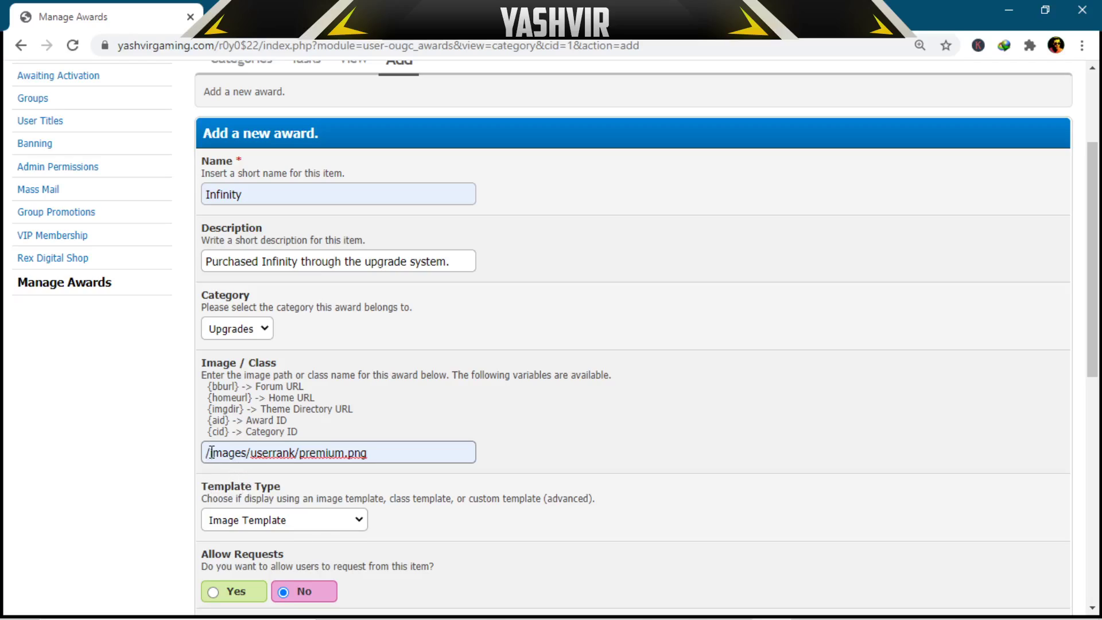
{"action": "left_click_drag", "start_coordinate": [212, 453], "coordinate": [297, 453]}
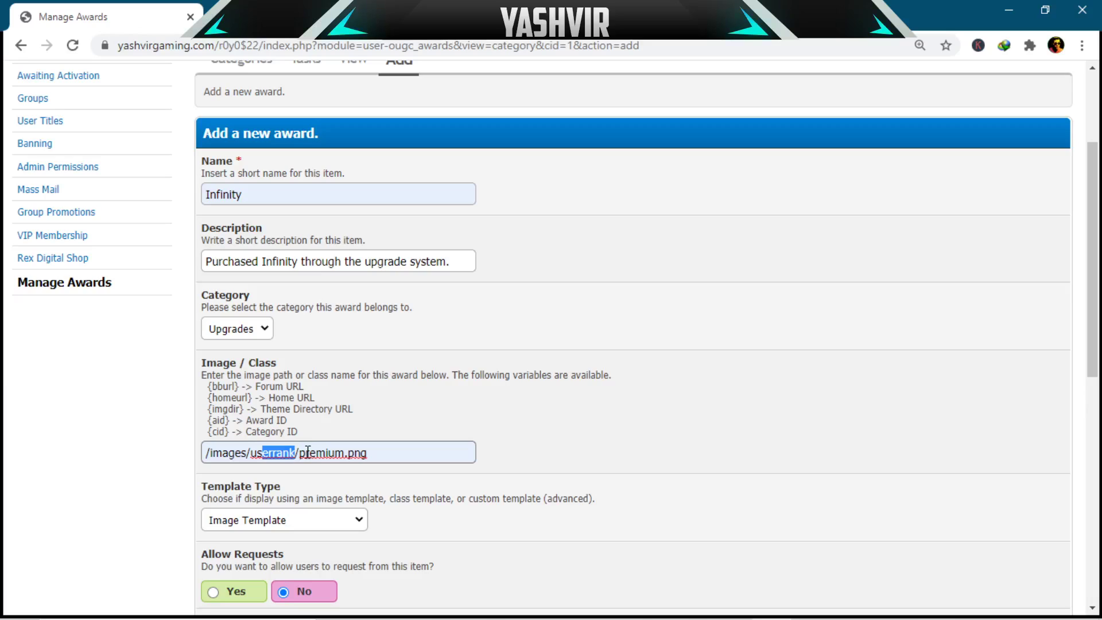
{"action": "left_click", "coordinate": [308, 453]}
{"action": "left_click_drag", "start_coordinate": [305, 458], "coordinate": [380, 458]}
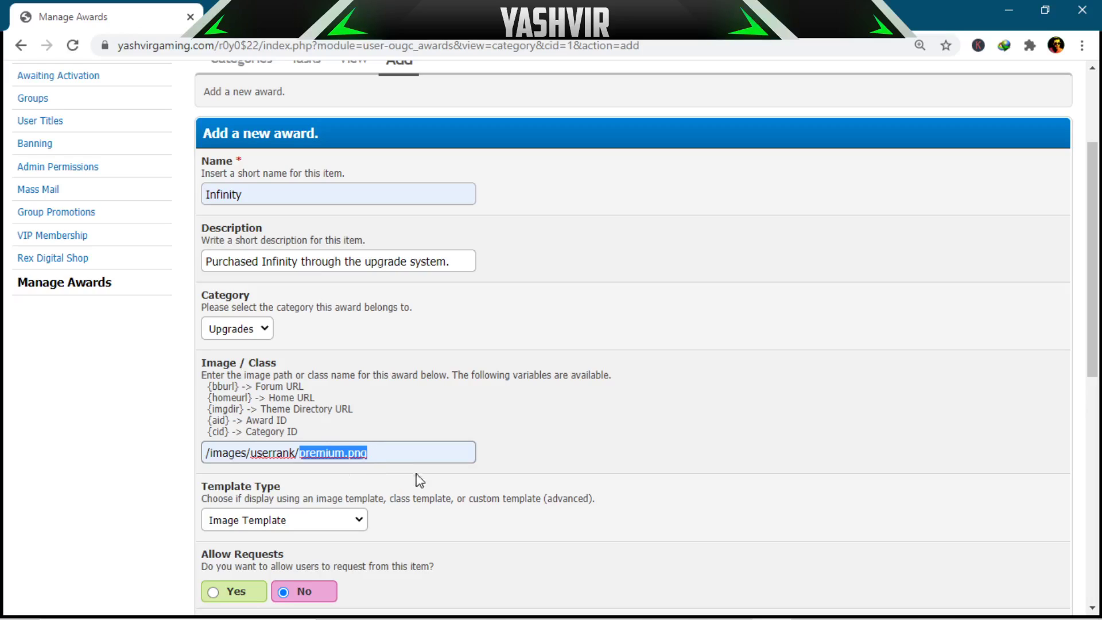
{"action": "left_click", "coordinate": [402, 452]}
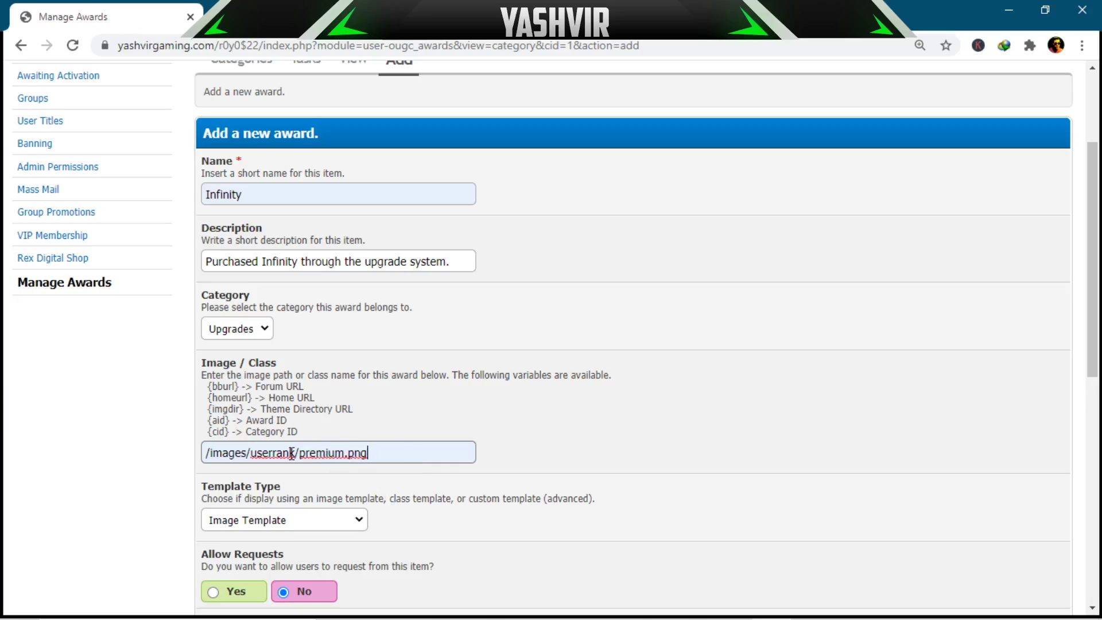
{"action": "double_click", "coordinate": [325, 451]}
{"action": "type", "text": "inf"}
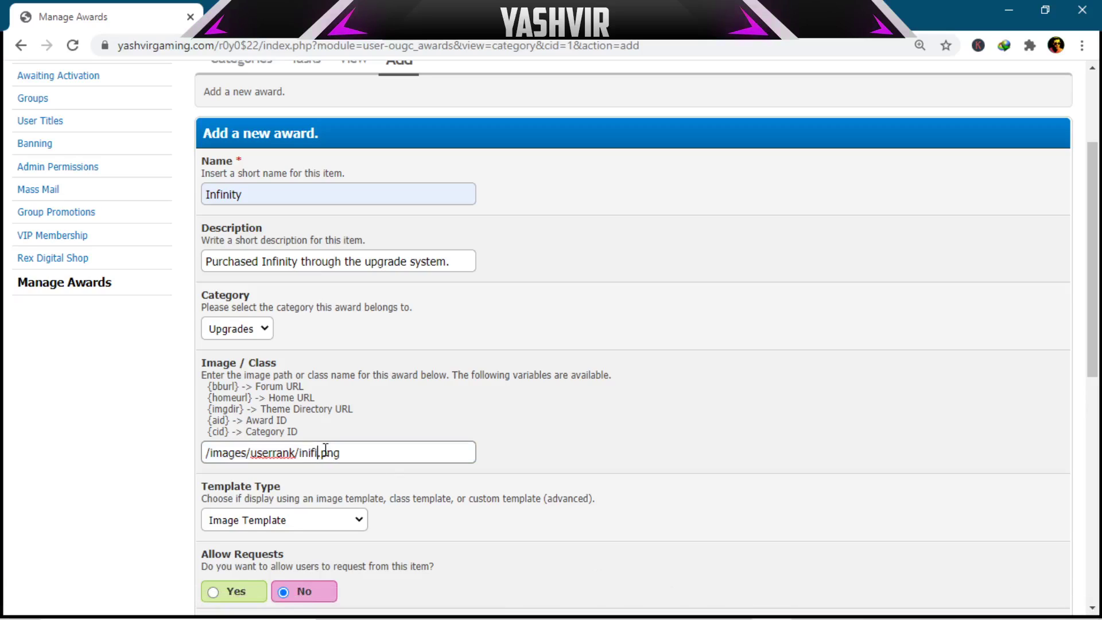
{"action": "type", "text": "inity"}
Step: Keep Image Template as the award's template type and set the award to be visible
{"action": "scroll", "coordinate": [385, 464], "scroll_direction": "down", "scroll_amount": 1}
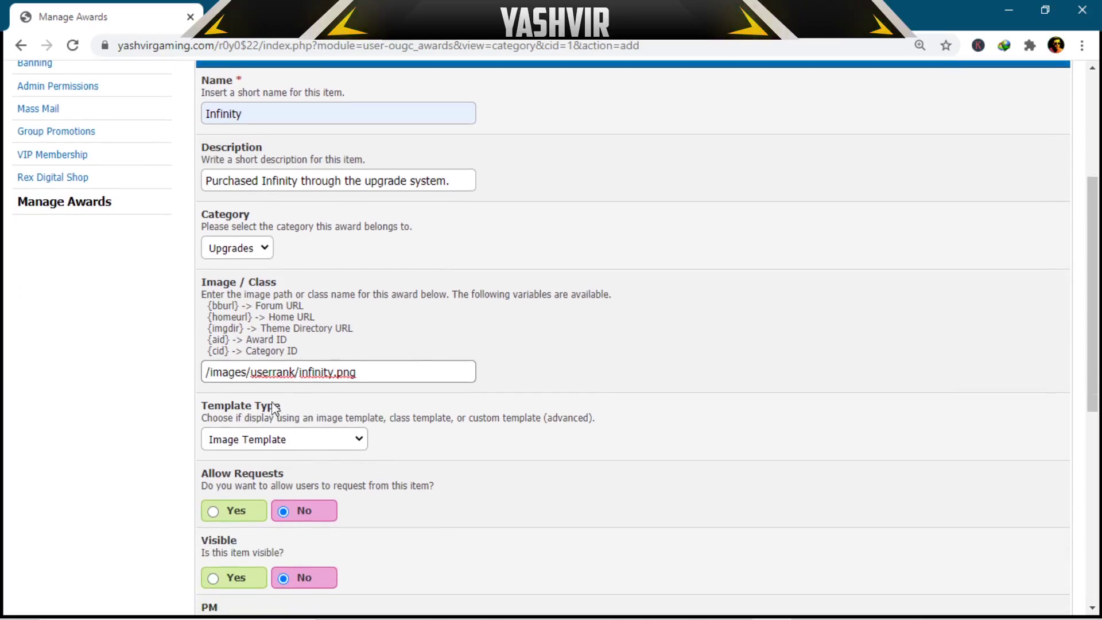
{"action": "left_click", "coordinate": [338, 439]}
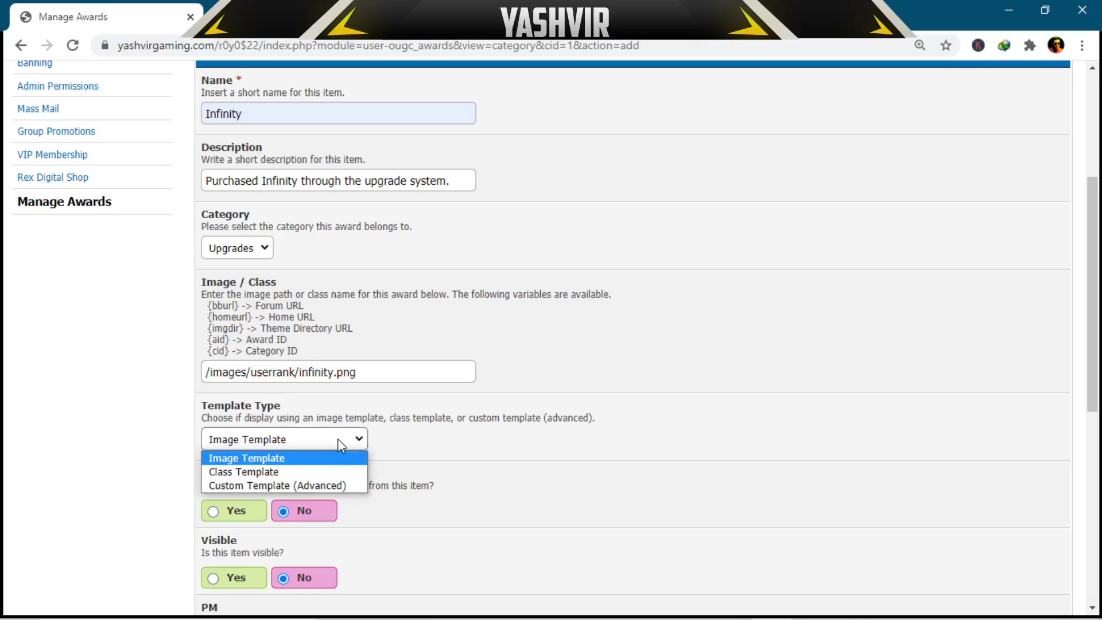
{"action": "left_click", "coordinate": [250, 459]}
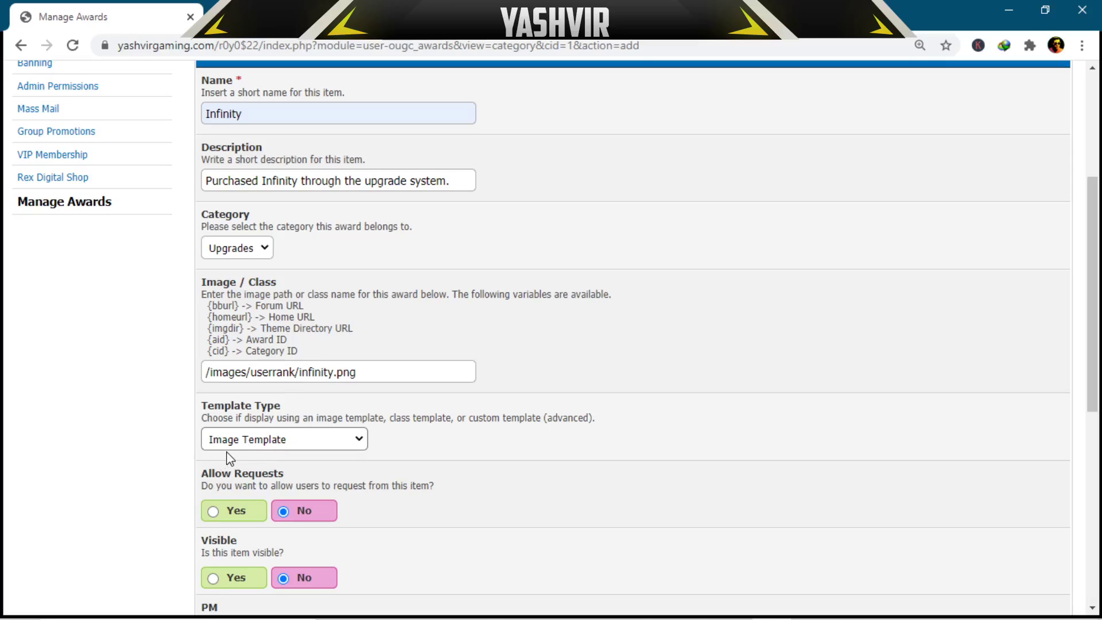
{"action": "scroll", "coordinate": [230, 458], "scroll_direction": "down", "scroll_amount": 1}
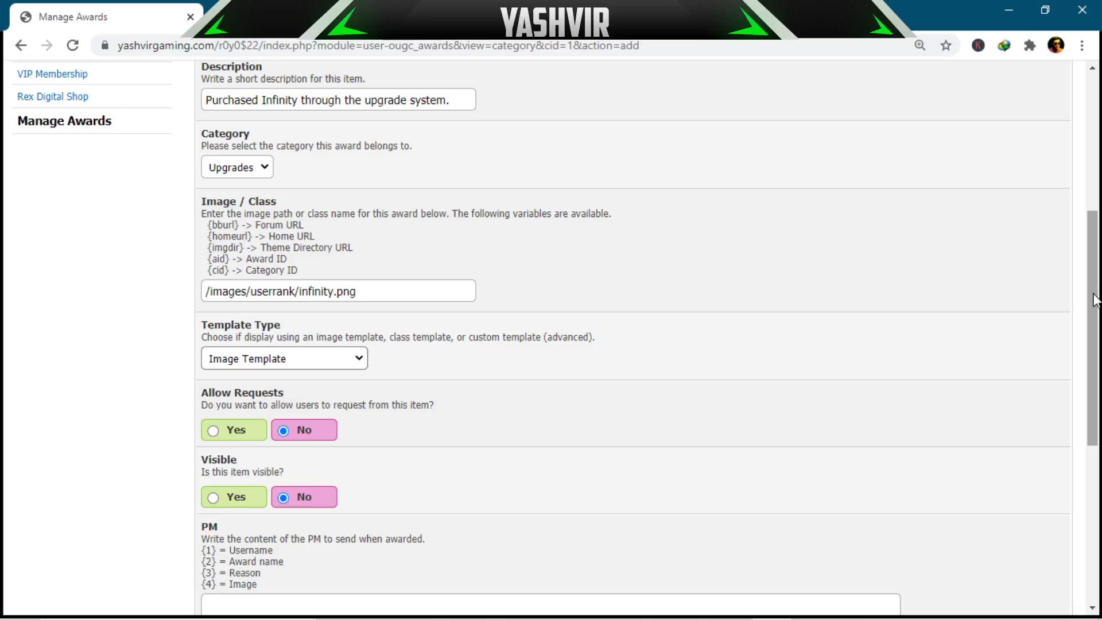
{"action": "mouse_move", "coordinate": [1095, 299]}
{"action": "left_mouse_down"}
{"action": "mouse_move", "coordinate": [1093, 326]}
{"action": "mouse_move", "coordinate": [1096, 298]}
{"action": "left_mouse_up"}
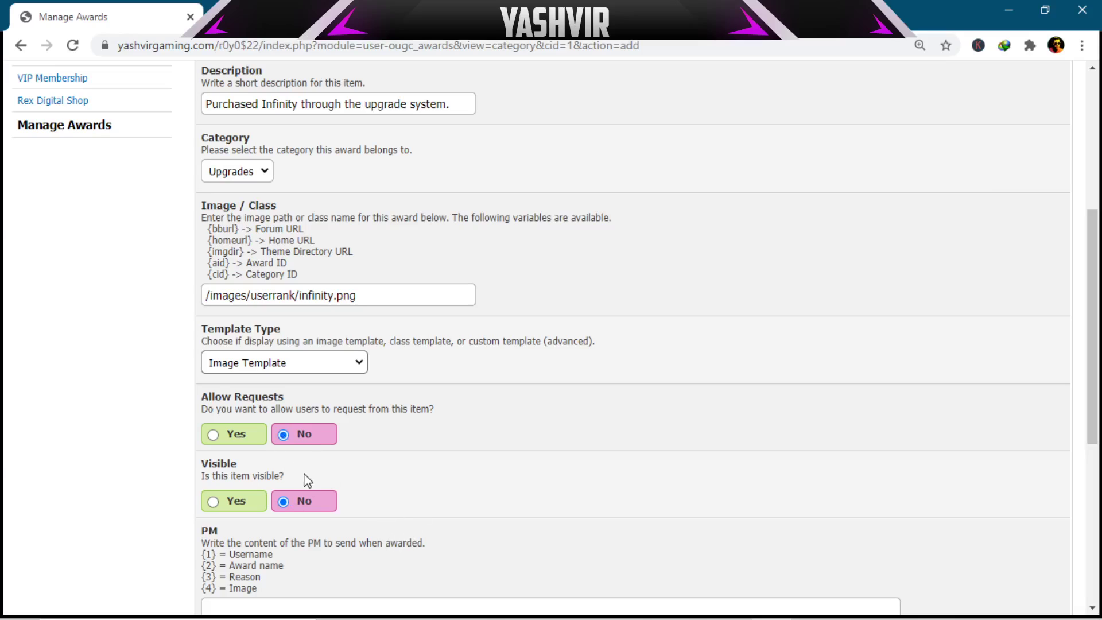
{"action": "scroll", "coordinate": [428, 453], "scroll_direction": "down", "scroll_amount": 4}
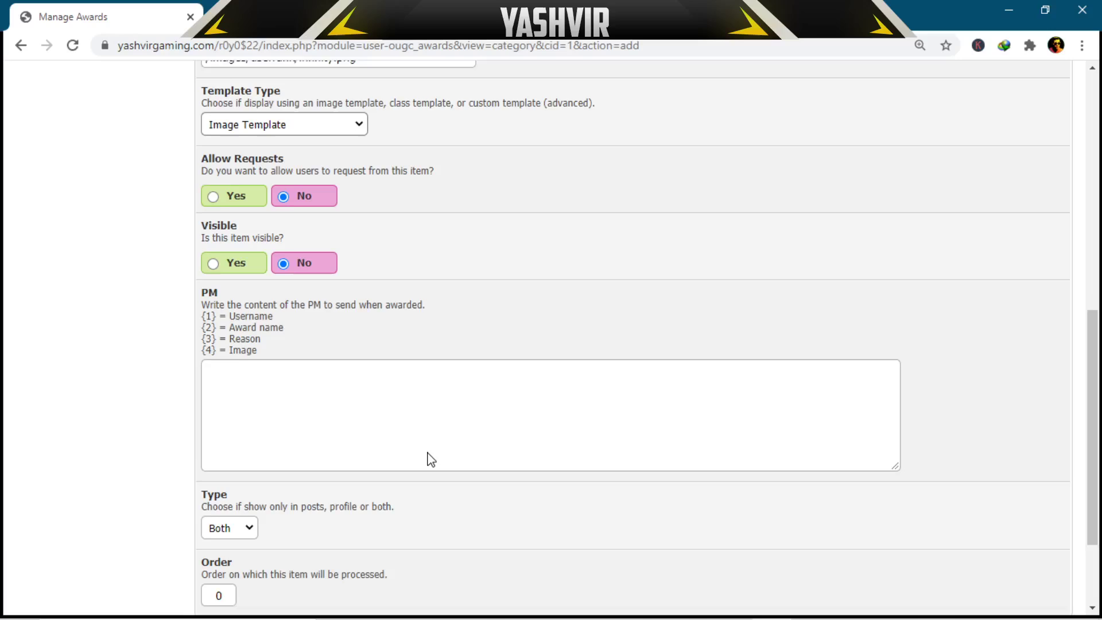
{"action": "left_click", "coordinate": [240, 262]}
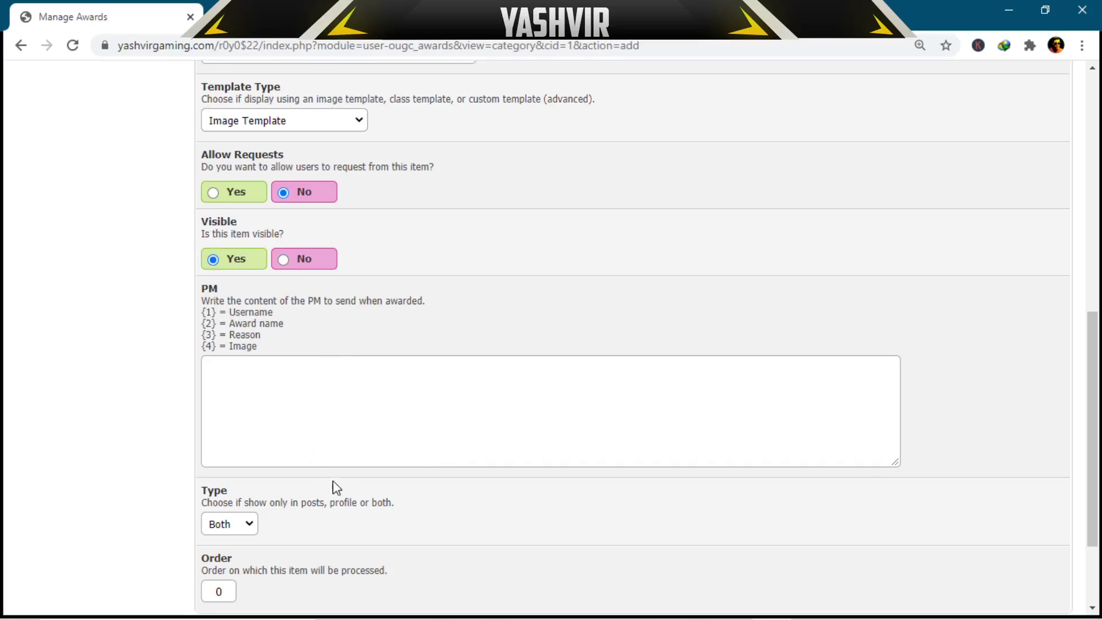
Step: Copy the upgrade thank-you message with {1}, {2} and {4}, including its sign-off, from post.txt in Notepad and paste it as the award's PM
{"action": "left_click", "coordinate": [415, 437]}
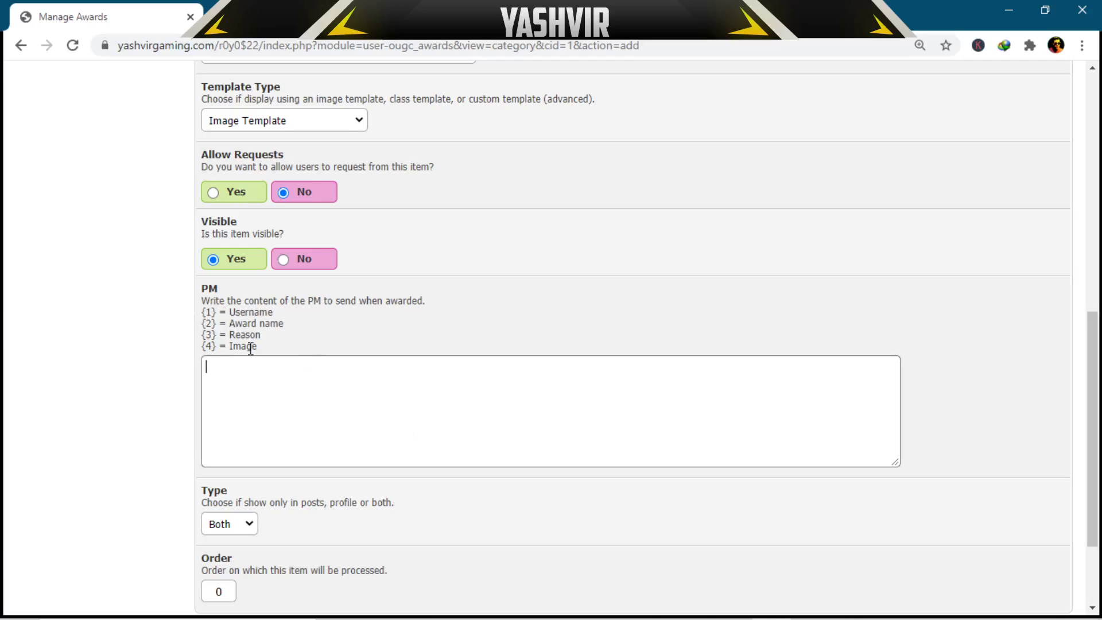
{"action": "left_click", "coordinate": [709, 606]}
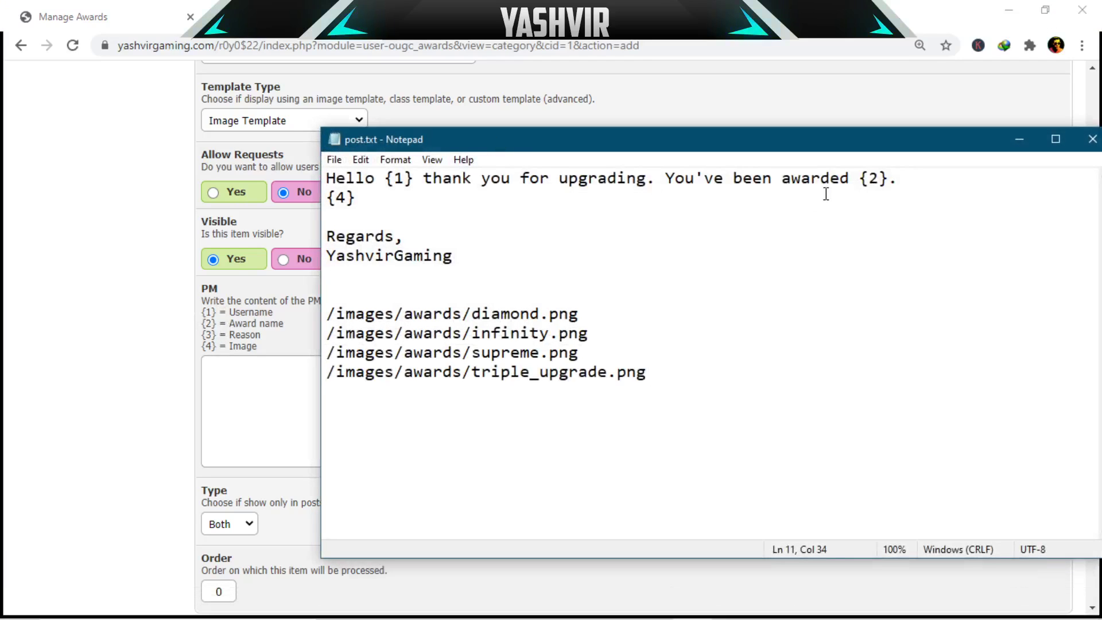
{"action": "left_click_drag", "start_coordinate": [477, 253], "coordinate": [352, 205]}
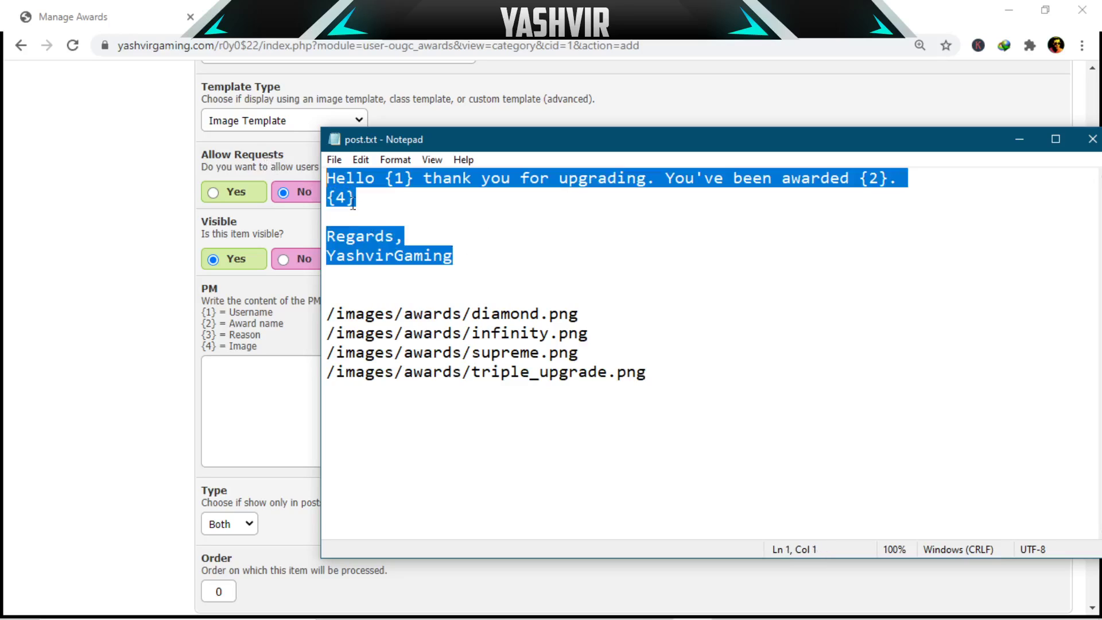
{"action": "right_click", "coordinate": [420, 212]}
{"action": "left_click", "coordinate": [454, 270]}
{"action": "left_click", "coordinate": [299, 408]}
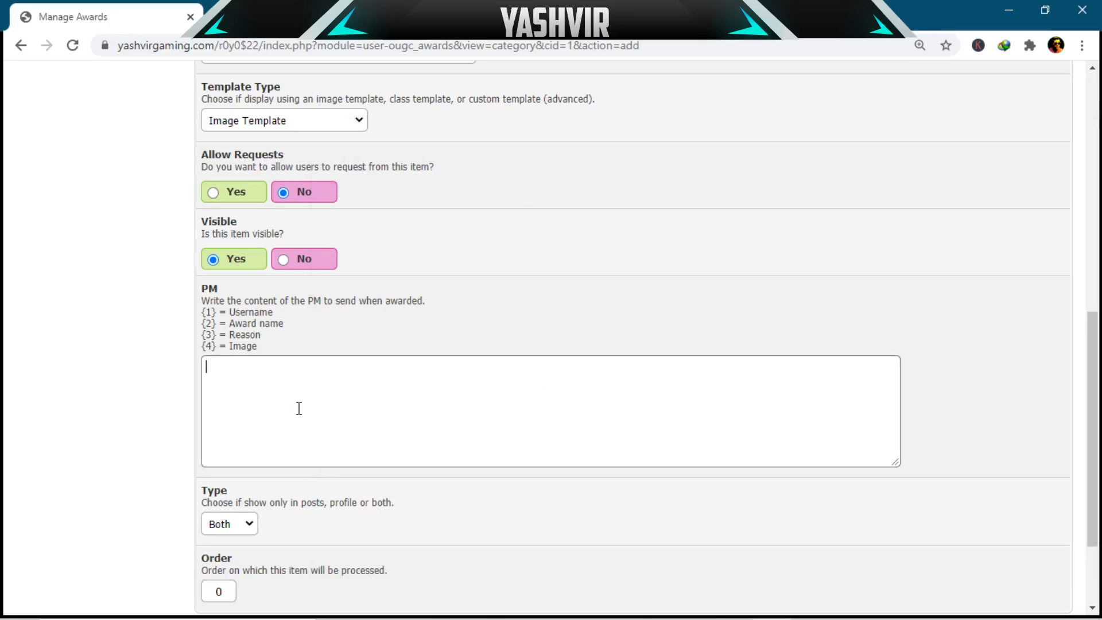
{"action": "right_click", "coordinate": [299, 408]}
{"action": "left_click", "coordinate": [350, 240]}
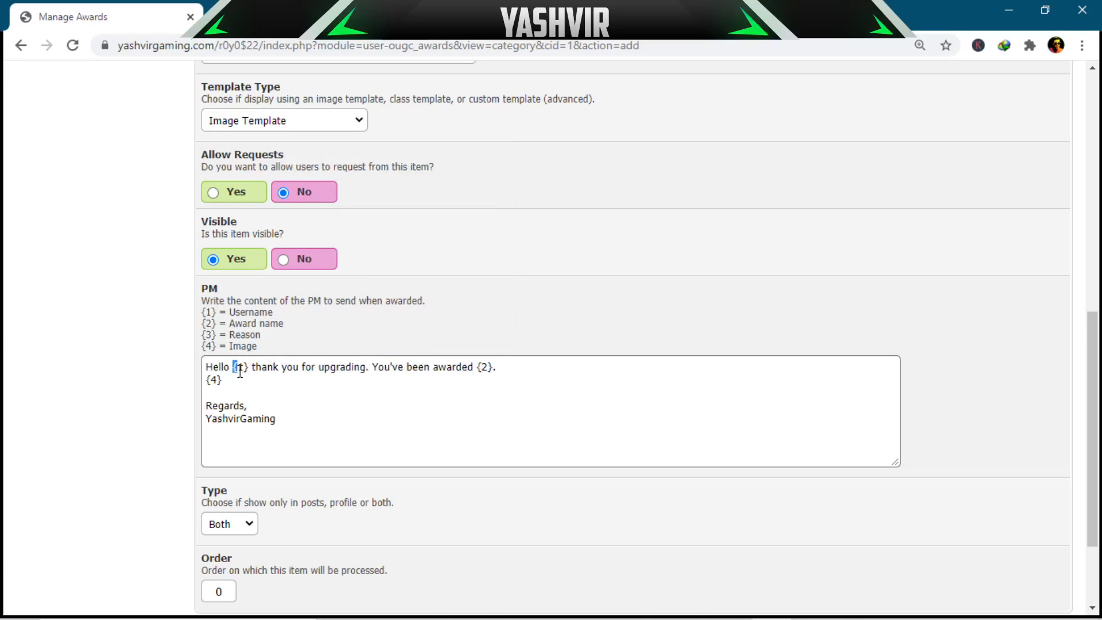
Step: Compare the {1}, {2} and {4} placeholders in the PM text with the variable explanations above it
{"action": "left_click_drag", "start_coordinate": [233, 366], "coordinate": [252, 372]}
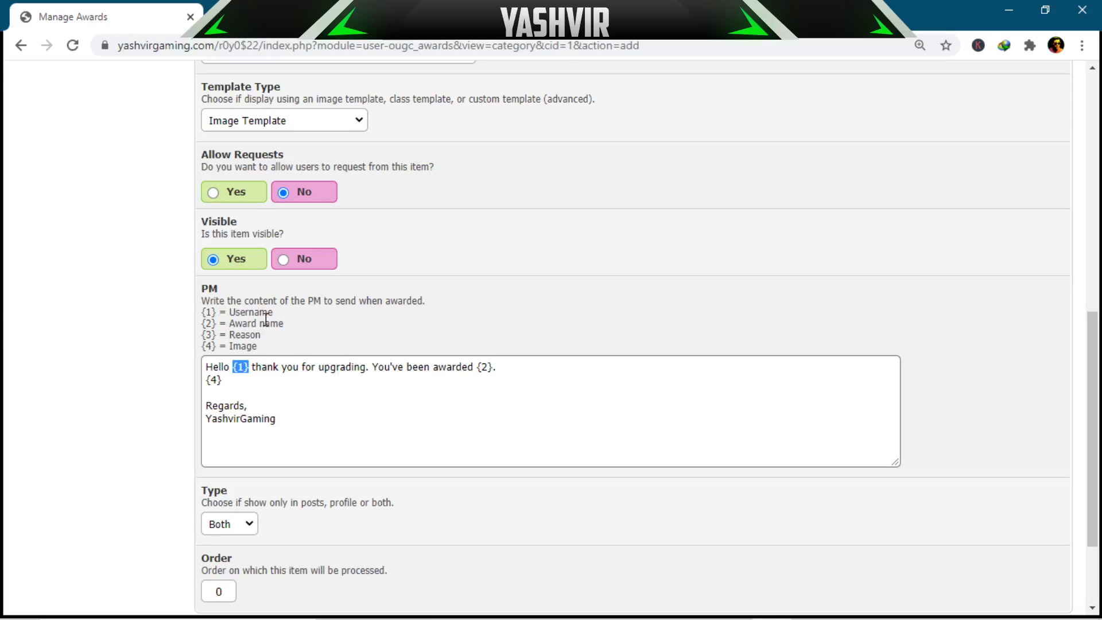
{"action": "left_click_drag", "start_coordinate": [230, 312], "coordinate": [315, 320]}
{"action": "left_click", "coordinate": [317, 321]}
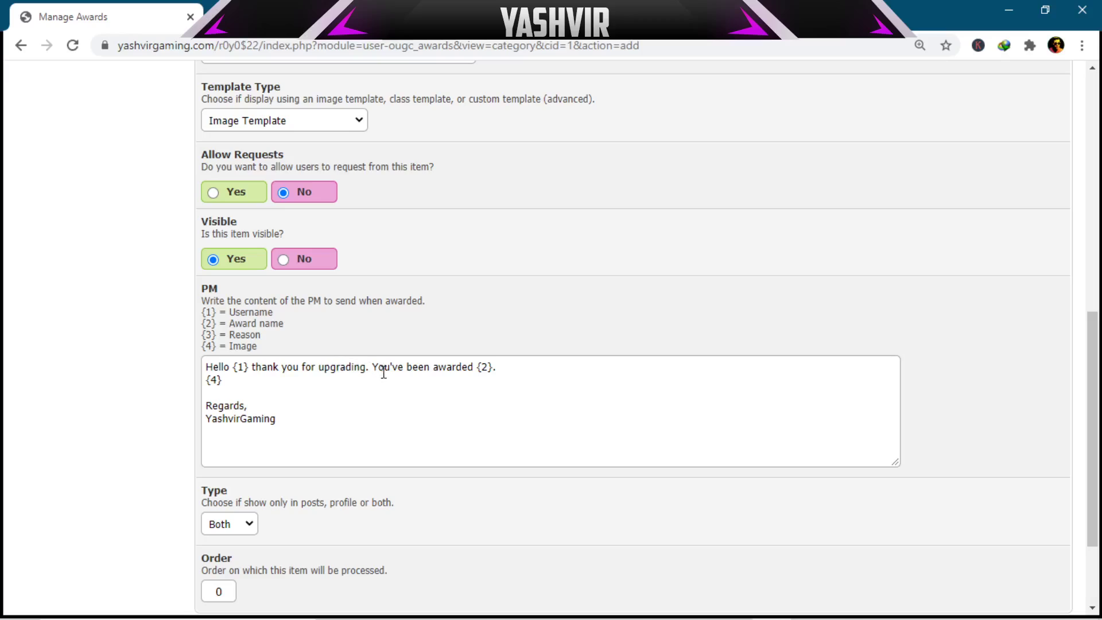
{"action": "left_click_drag", "start_coordinate": [377, 370], "coordinate": [551, 373]}
{"action": "left_click", "coordinate": [551, 374]}
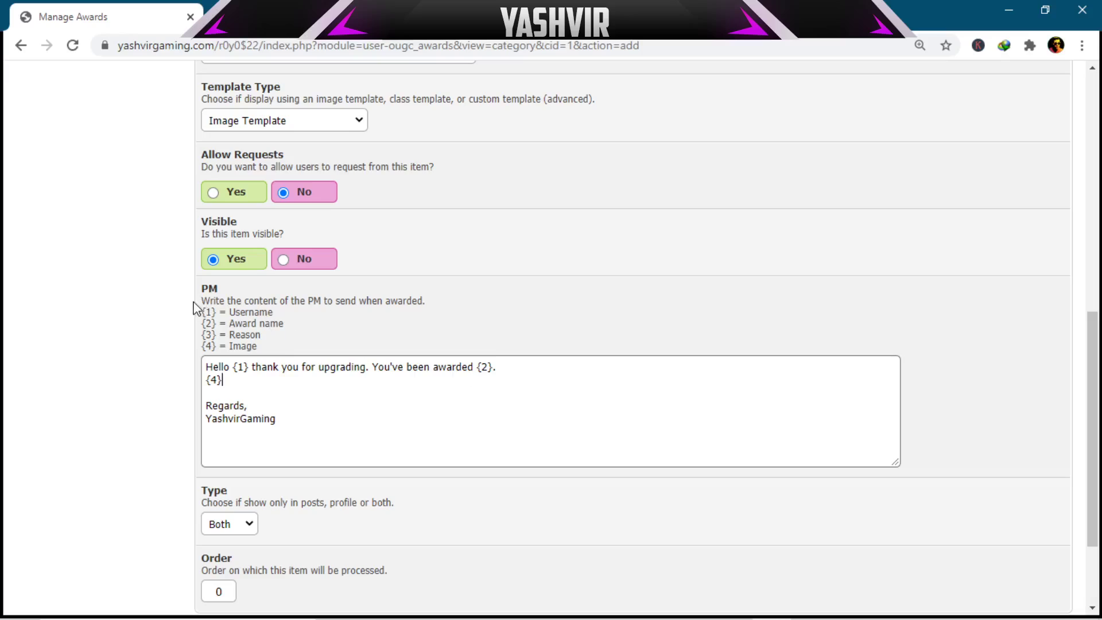
{"action": "left_click_drag", "start_coordinate": [221, 323], "coordinate": [298, 327]}
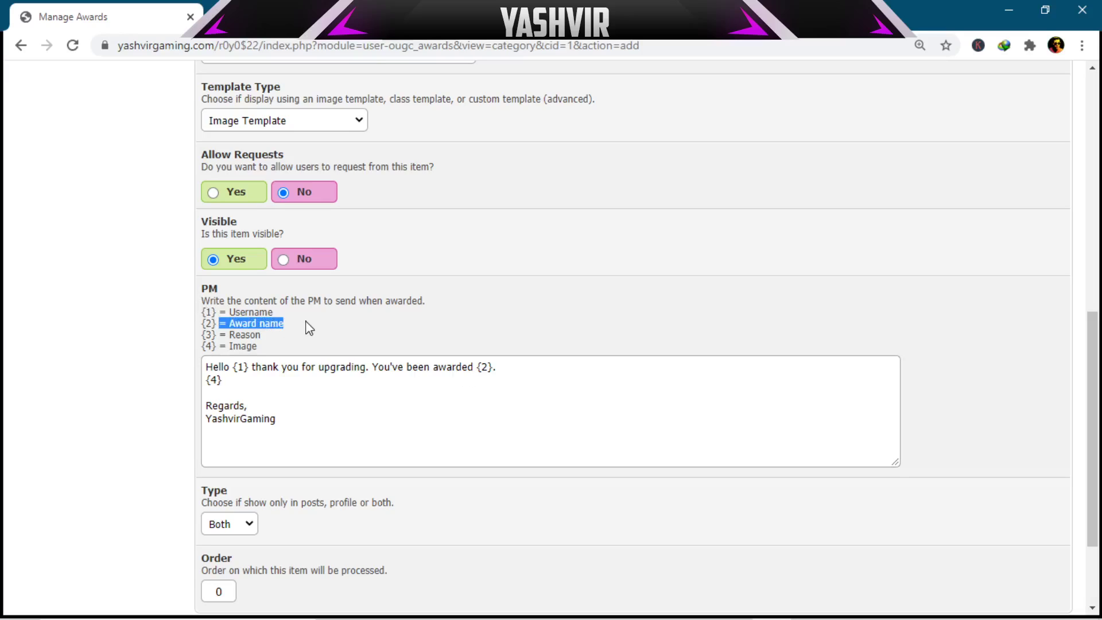
{"action": "left_click", "coordinate": [309, 328]}
{"action": "left_click_drag", "start_coordinate": [202, 346], "coordinate": [213, 314]}
{"action": "left_click", "coordinate": [296, 352]}
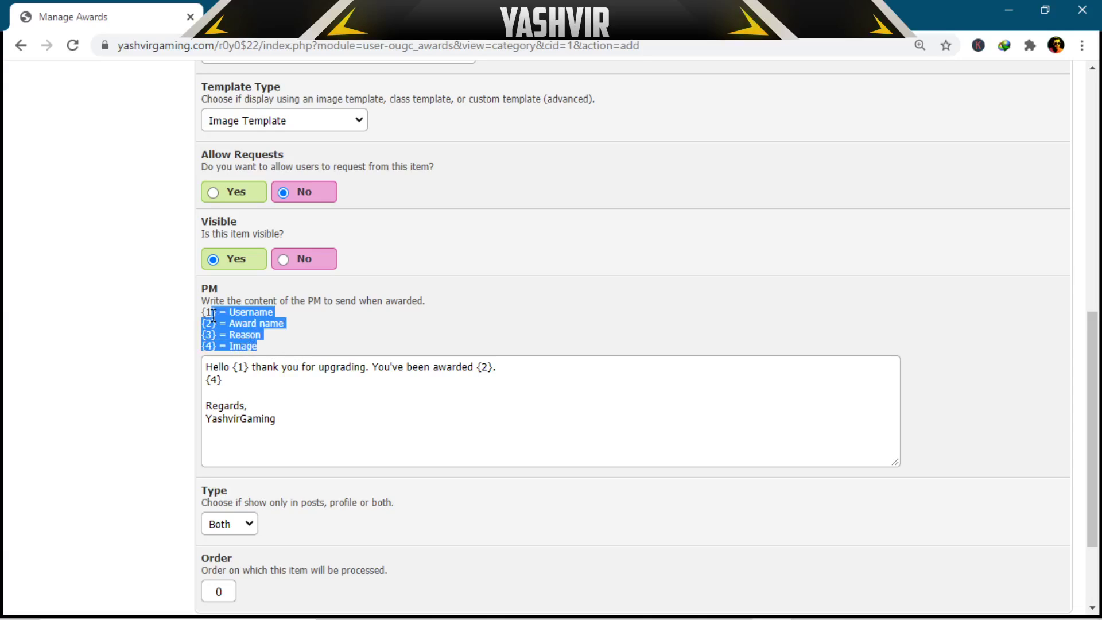
{"action": "left_click", "coordinate": [296, 425]}
Step: Set the award's display type to Profile and submit the new award
{"action": "scroll", "coordinate": [136, 426], "scroll_direction": "down", "scroll_amount": 3}
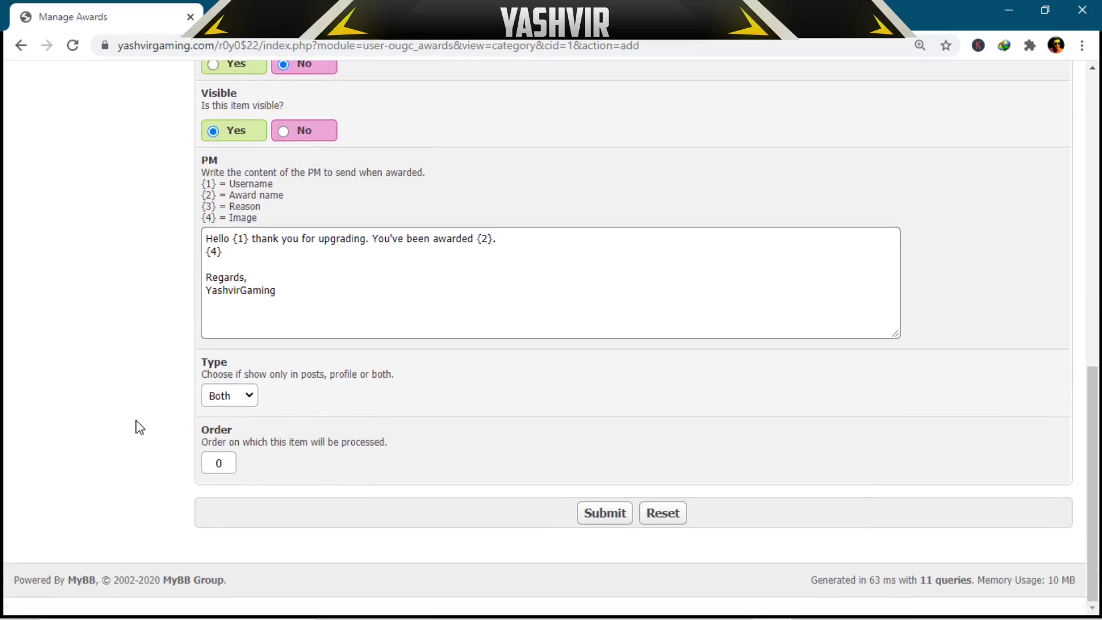
{"action": "left_click", "coordinate": [242, 396]}
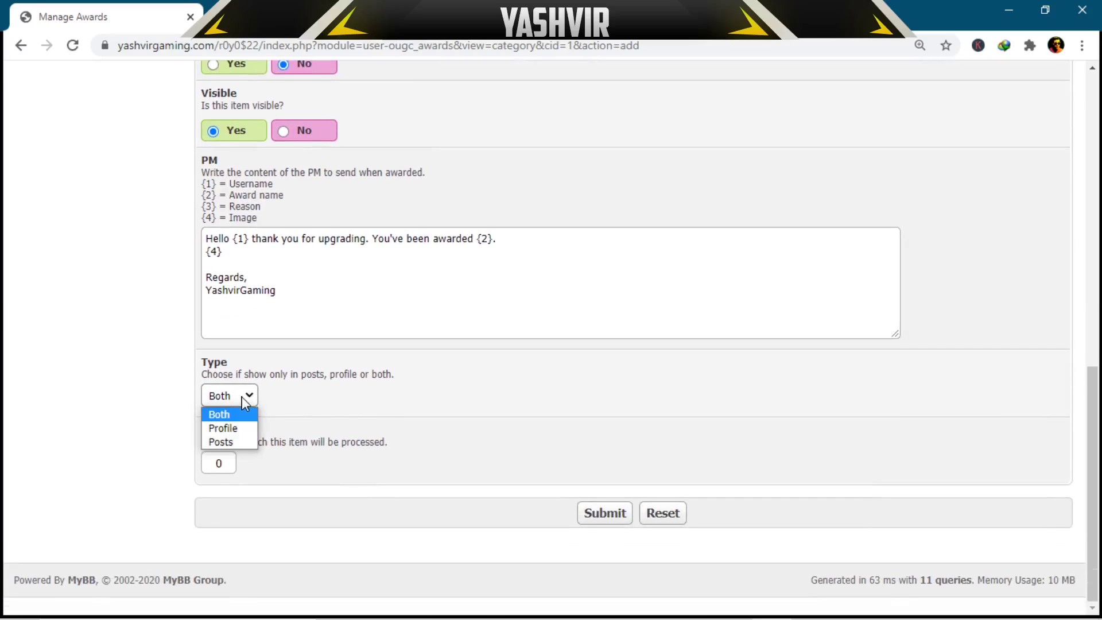
{"action": "left_click", "coordinate": [350, 436]}
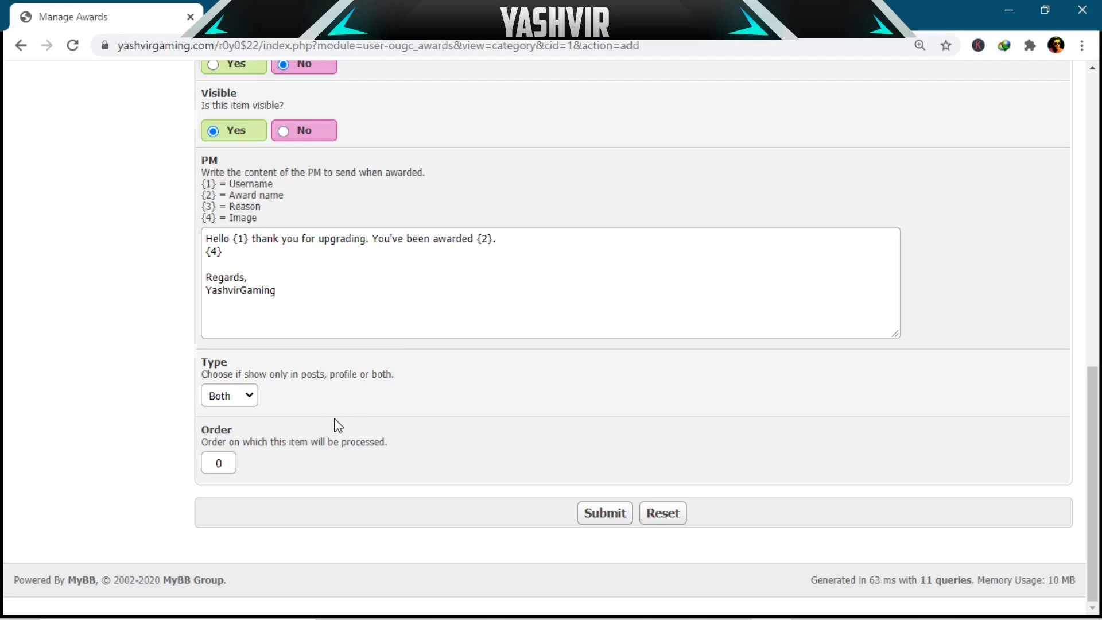
{"action": "left_click_drag", "start_coordinate": [305, 373], "coordinate": [352, 385]}
{"action": "left_click", "coordinate": [377, 388]}
{"action": "left_click", "coordinate": [248, 396]}
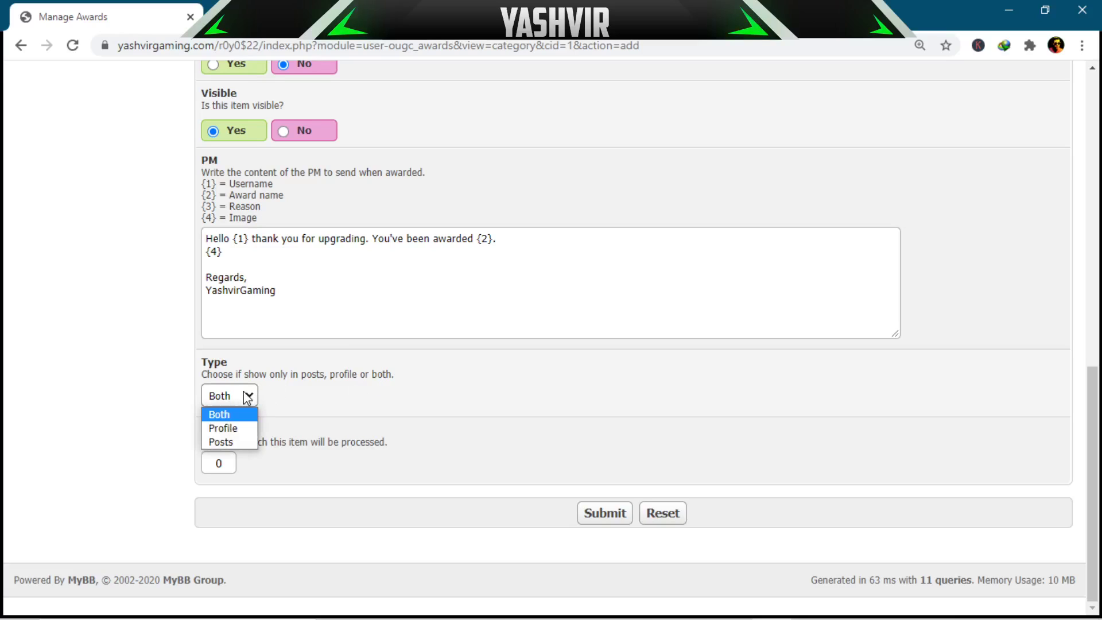
{"action": "left_click", "coordinate": [234, 430]}
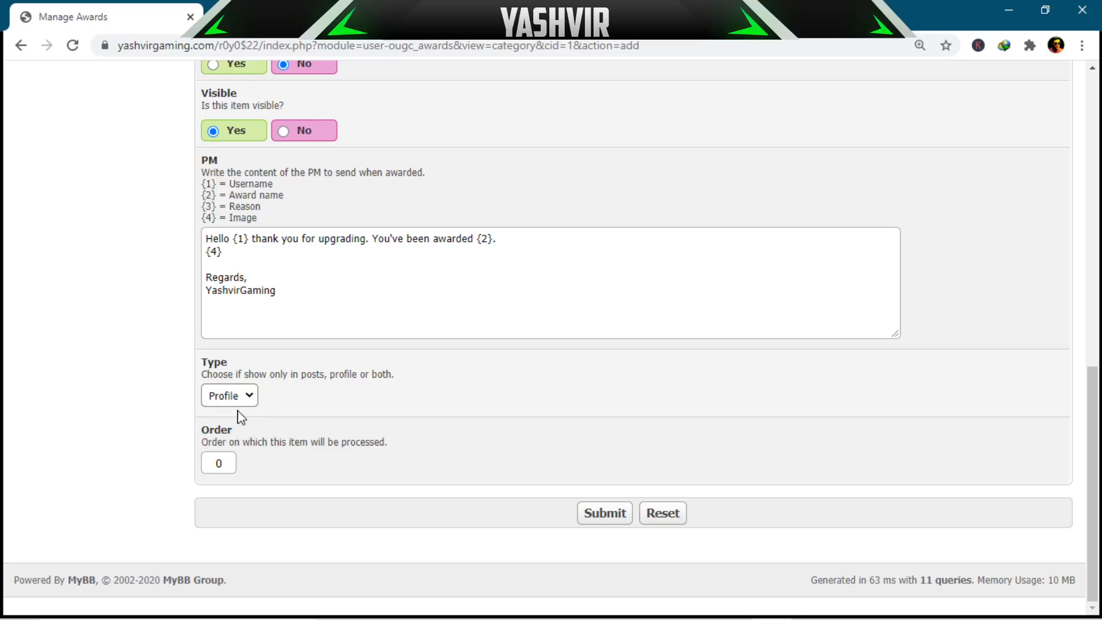
{"action": "left_click", "coordinate": [597, 513]}
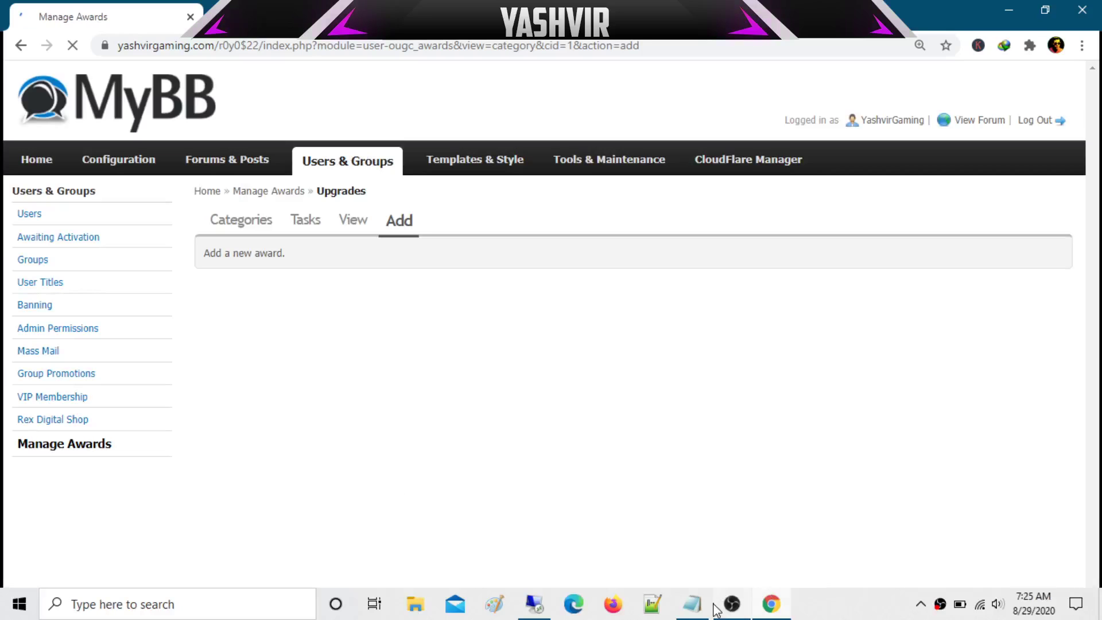
Step: Check the Upgrades awards list, and copy the path /images/awards/infinity.png from post.txt in Notepad
{"action": "left_click", "coordinate": [691, 602]}
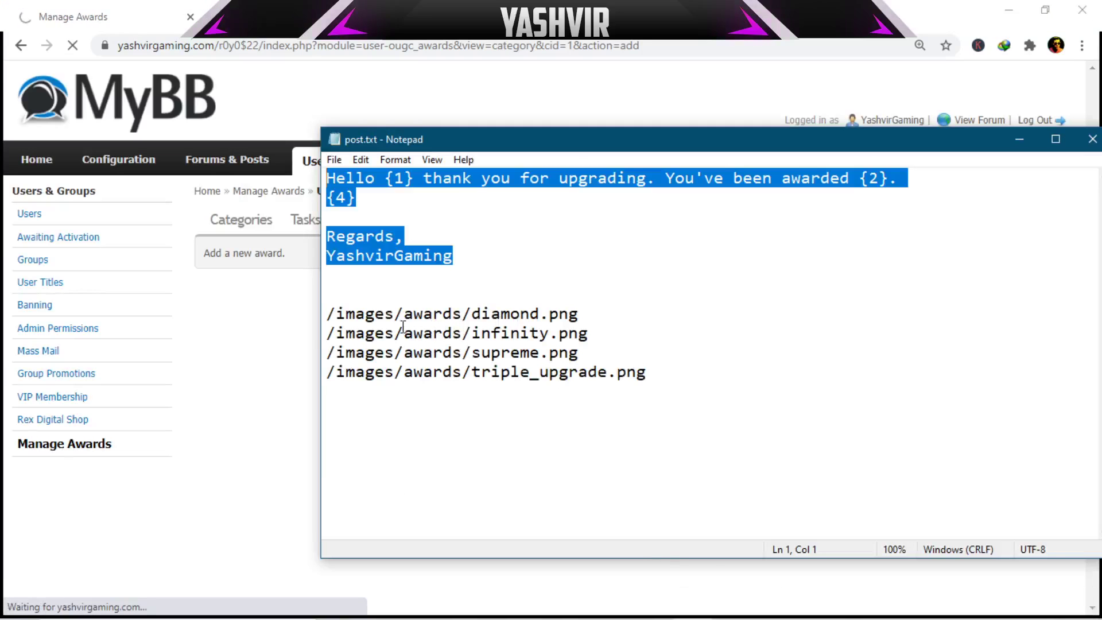
{"action": "left_click_drag", "start_coordinate": [336, 333], "coordinate": [559, 339]}
{"action": "left_click", "coordinate": [704, 352]}
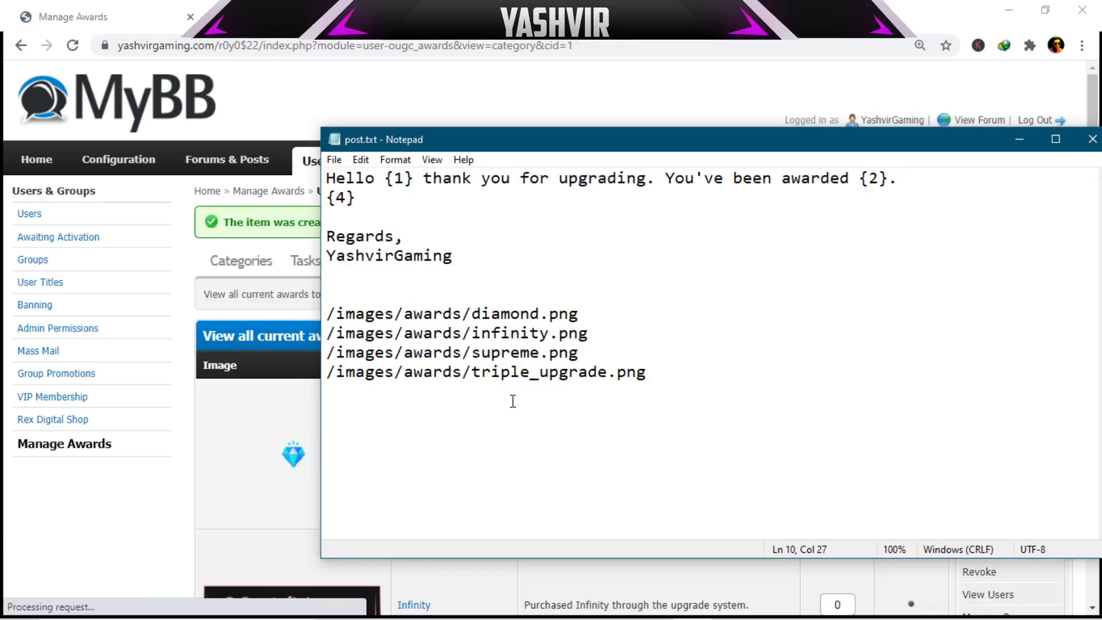
{"action": "left_click", "coordinate": [274, 520]}
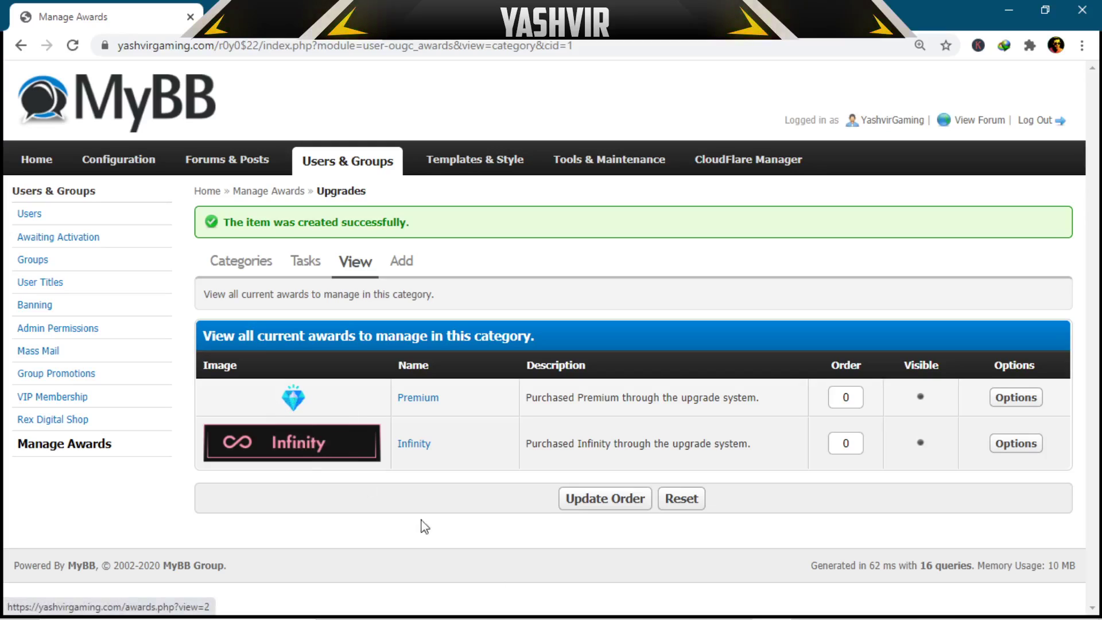
{"action": "left_click", "coordinate": [707, 606]}
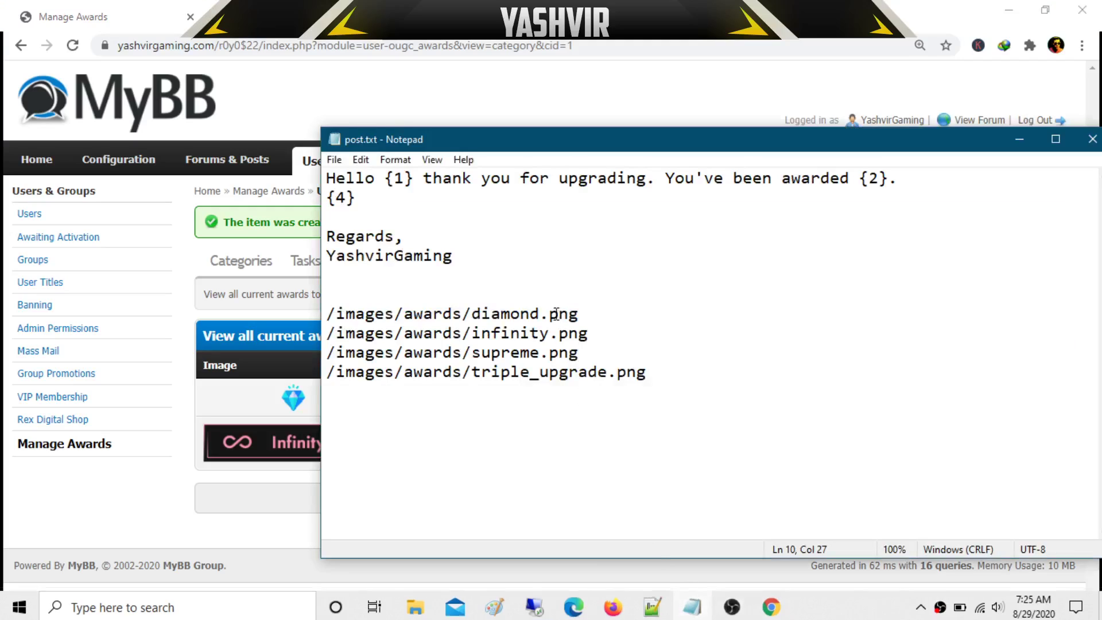
{"action": "left_click_drag", "start_coordinate": [491, 314], "coordinate": [306, 334]}
{"action": "left_click", "coordinate": [683, 340]}
{"action": "right_click", "coordinate": [400, 341]}
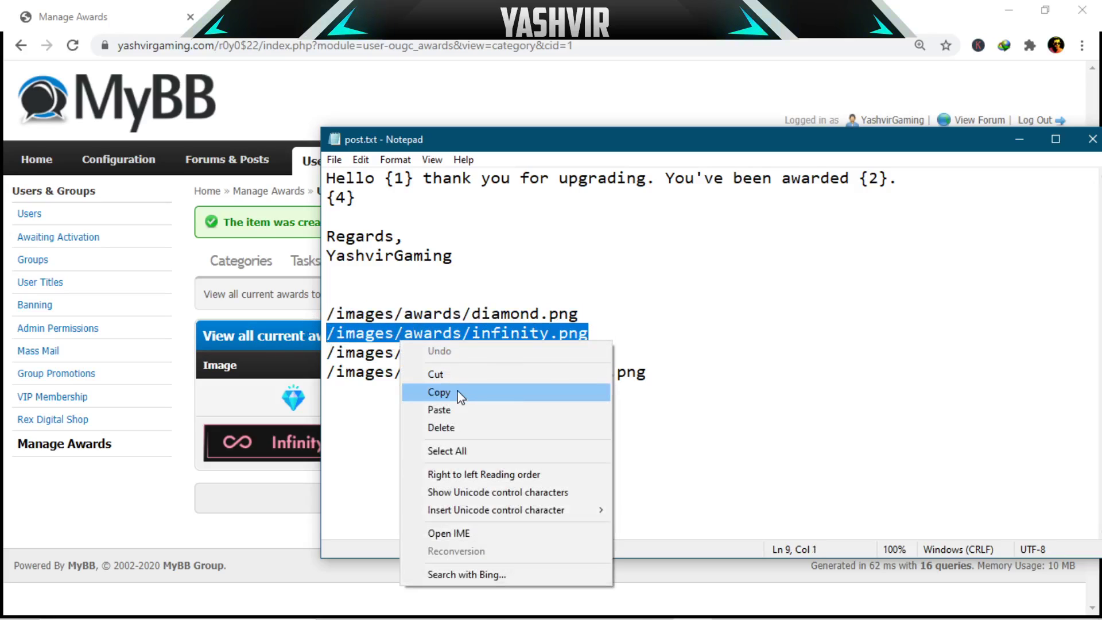
{"action": "left_click", "coordinate": [457, 391]}
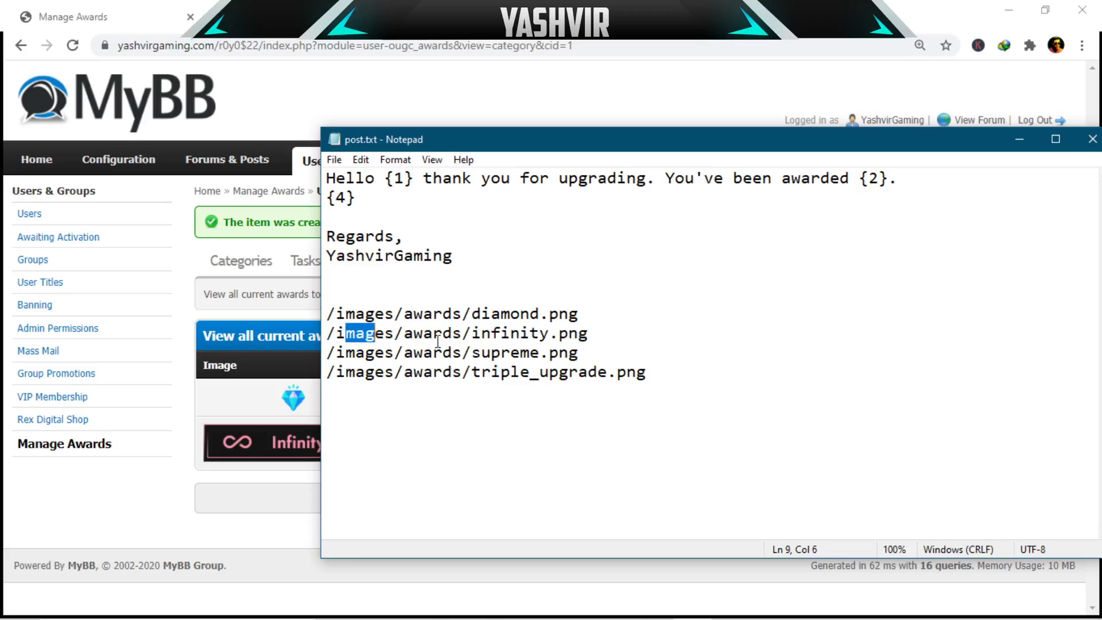
Step: Copy the whole /images/awards/infinity.png line from post.txt and return to the Upgrades awards list in the browser
{"action": "left_click", "coordinate": [588, 334]}
{"action": "left_click_drag", "start_coordinate": [588, 334], "coordinate": [326, 334]}
{"action": "left_click", "coordinate": [281, 504]}
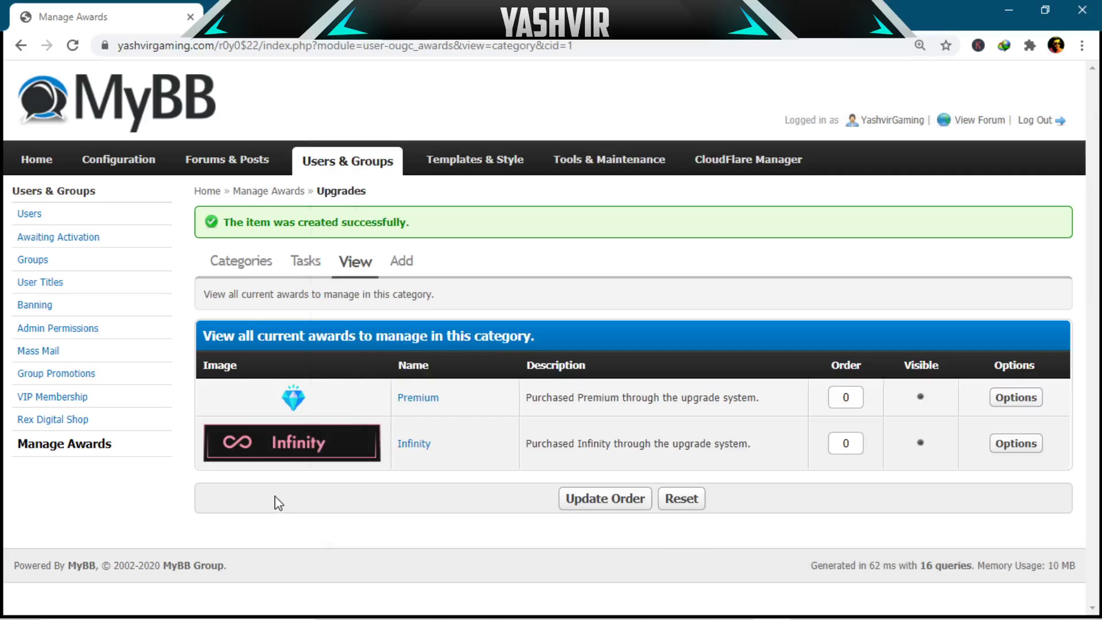
Step: Edit the Infinity award, replace its image path with /images/awards/infinity.png, and submit the change
{"action": "left_click", "coordinate": [411, 450]}
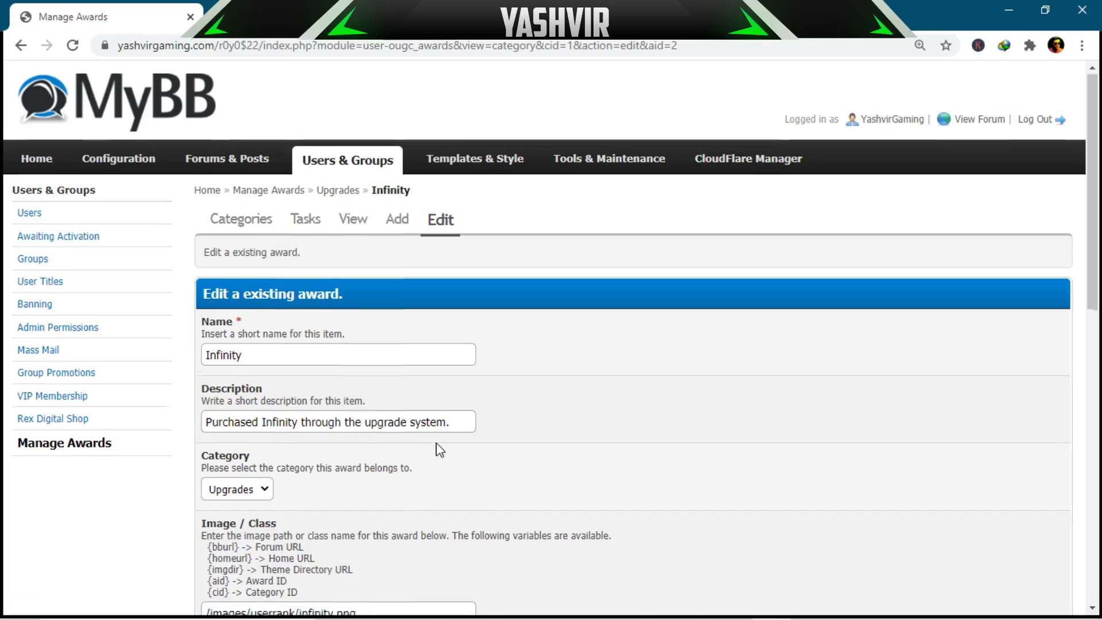
{"action": "scroll", "coordinate": [438, 447], "scroll_direction": "down", "scroll_amount": 4}
{"action": "left_click", "coordinate": [308, 373]}
{"action": "key", "text": "ctrl+a"}
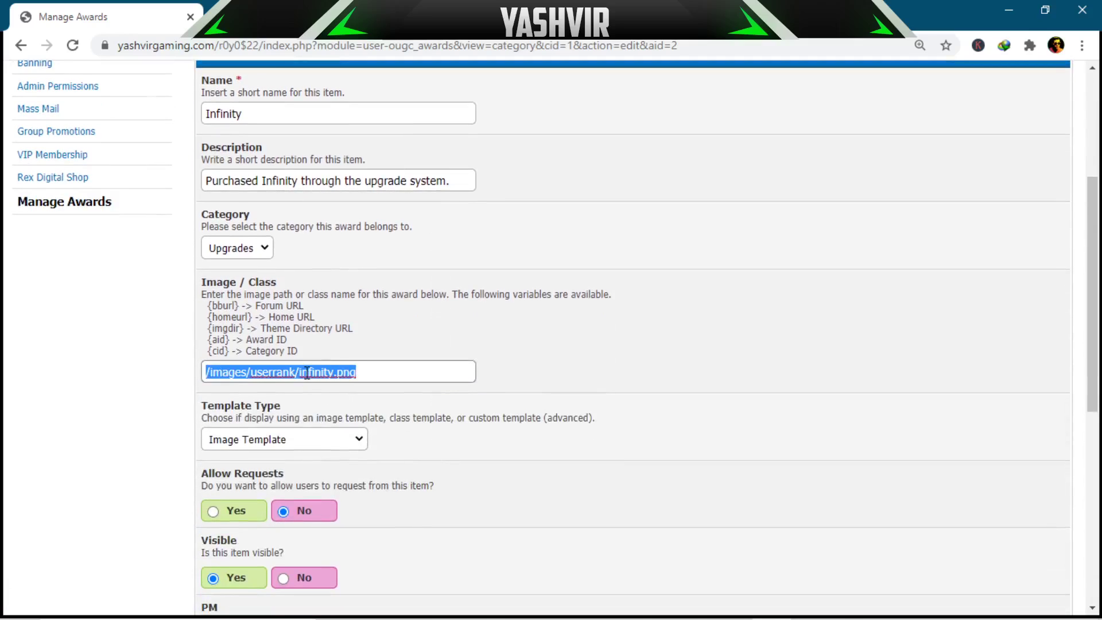
{"action": "key", "text": "ctrl+v"}
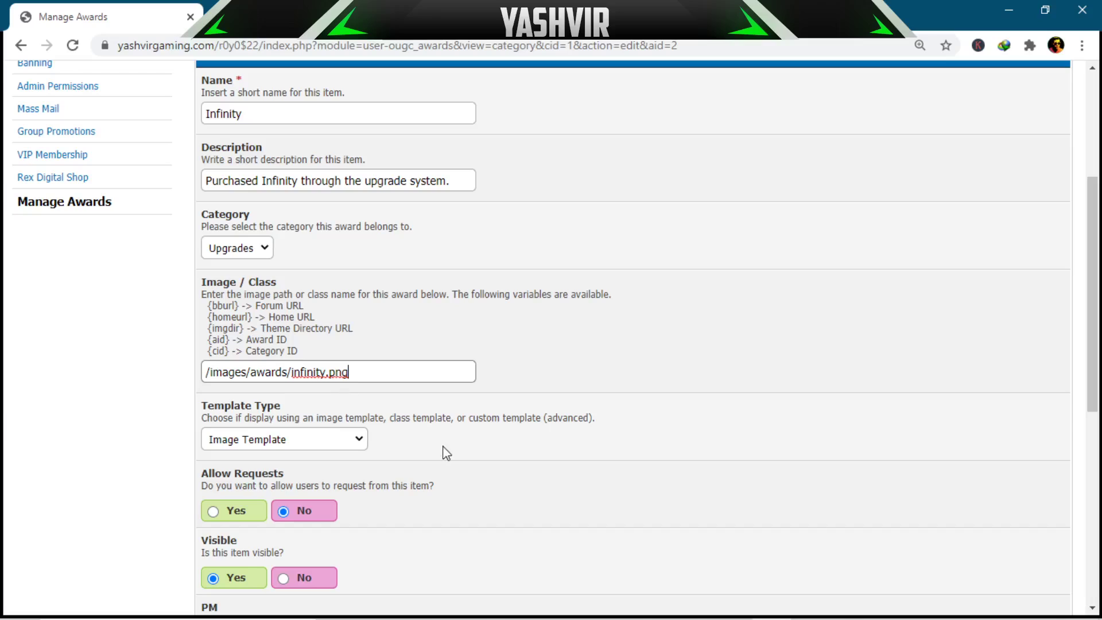
{"action": "scroll", "coordinate": [465, 450], "scroll_direction": "down", "scroll_amount": 8}
{"action": "left_click", "coordinate": [606, 507]}
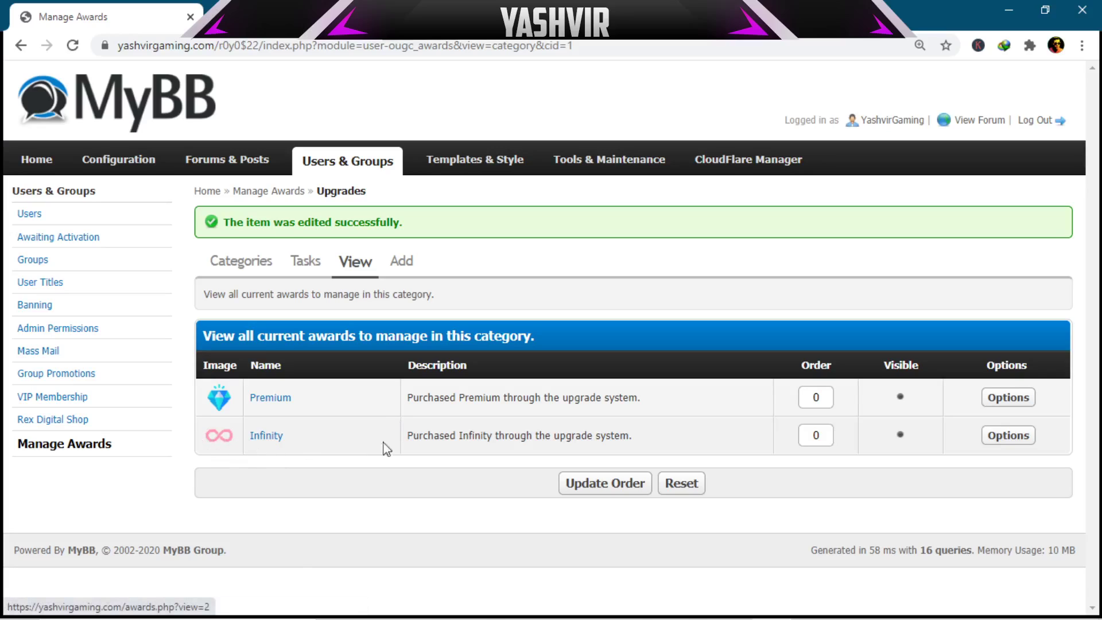
Step: Start a new award named Supreme with the description "Purchased Supreme through the upgrade system."
{"action": "left_click", "coordinate": [405, 268]}
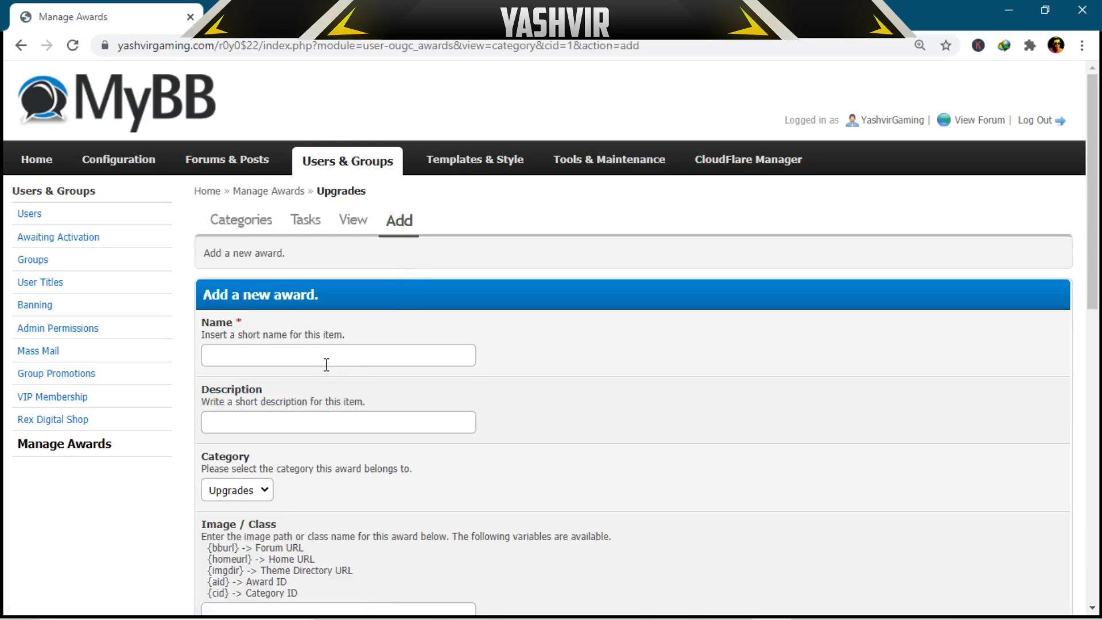
{"action": "left_click", "coordinate": [326, 365]}
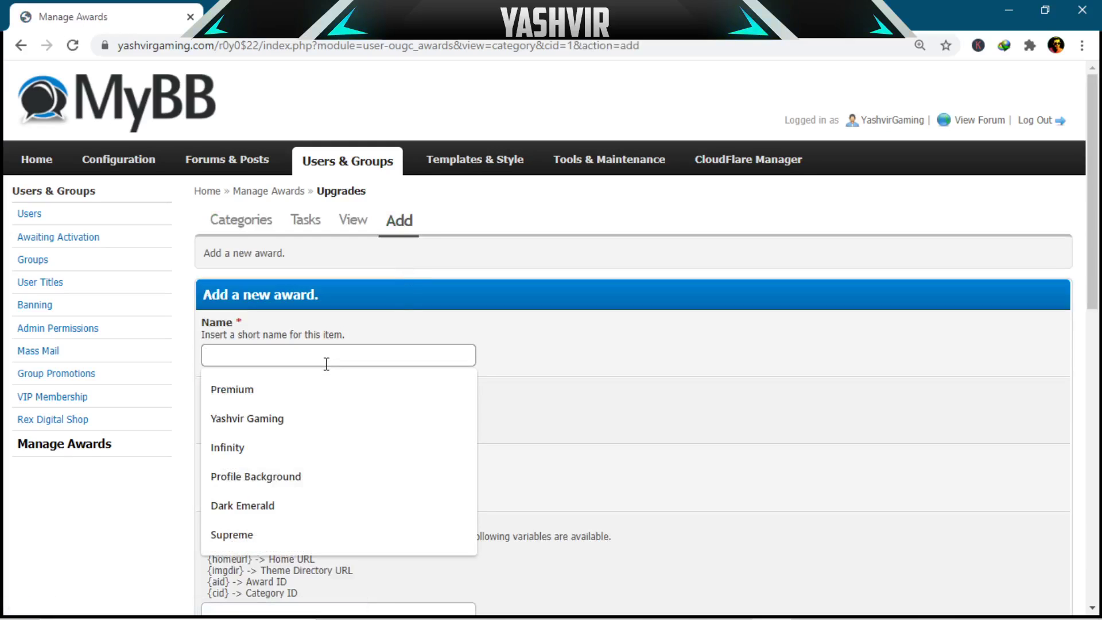
{"action": "left_click", "coordinate": [261, 533]}
{"action": "left_click", "coordinate": [254, 422]}
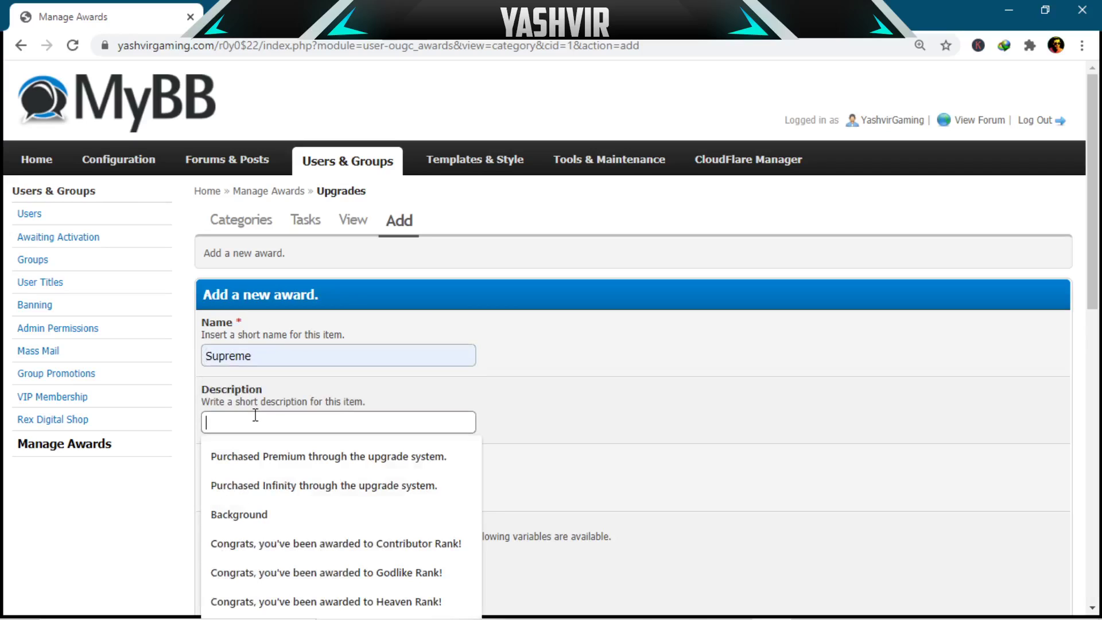
{"action": "left_click", "coordinate": [248, 462]}
{"action": "double_click", "coordinate": [287, 422]}
{"action": "type", "text": "Supreme"}
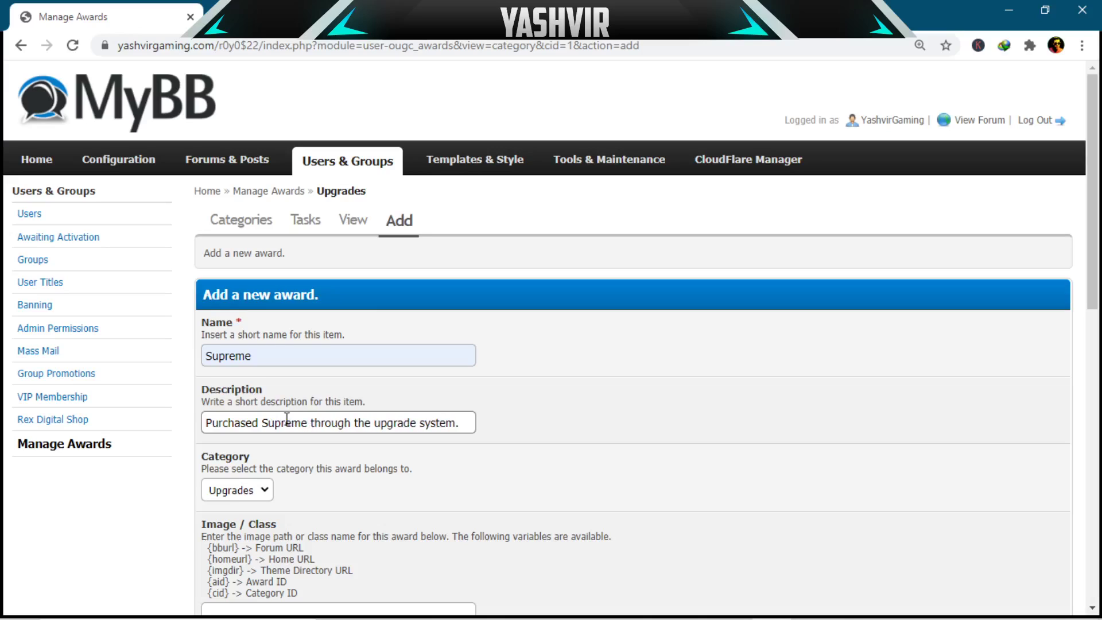
Step: Keep the Supreme award in the Upgrades category and set its image path to /images/awards/supreme.png
{"action": "scroll", "coordinate": [296, 428], "scroll_direction": "down", "scroll_amount": 3}
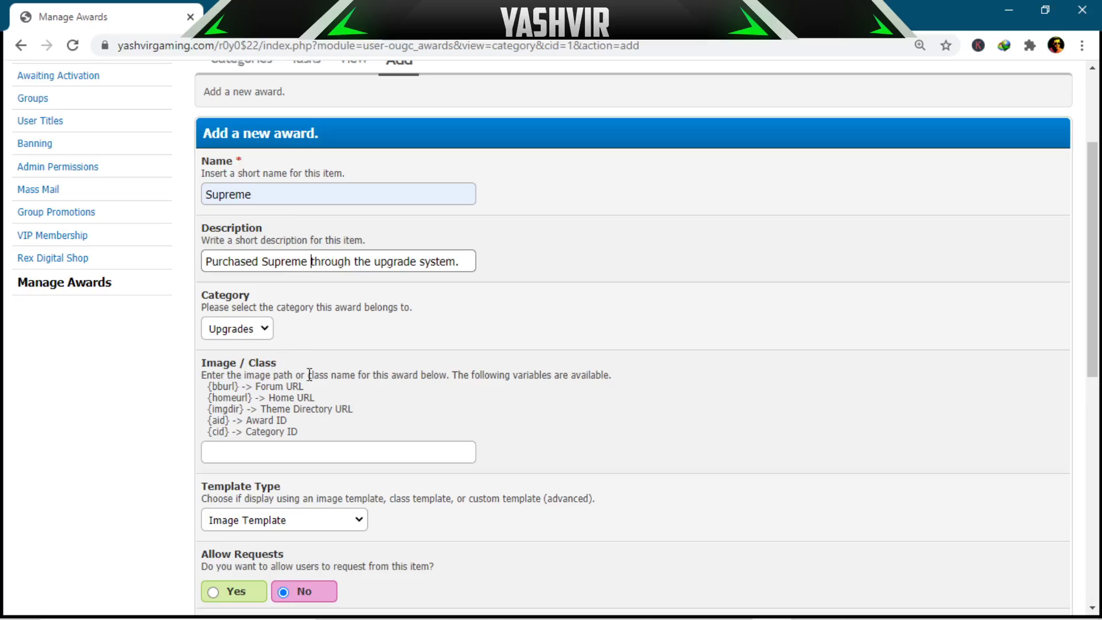
{"action": "left_click", "coordinate": [261, 332]}
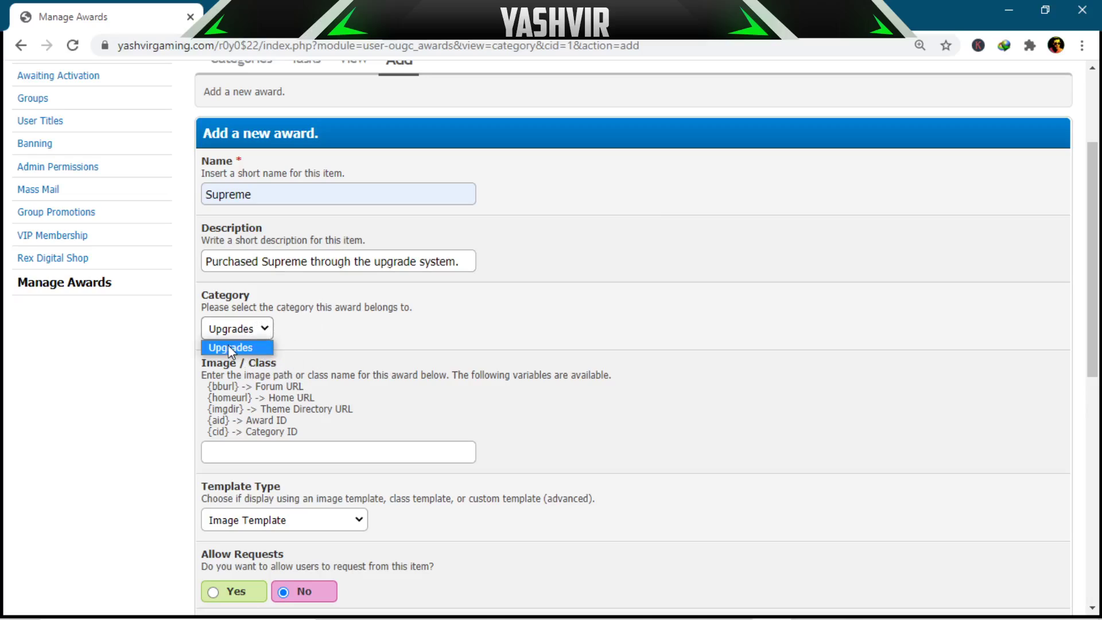
{"action": "left_click", "coordinate": [297, 443]}
{"action": "left_click", "coordinate": [299, 456]}
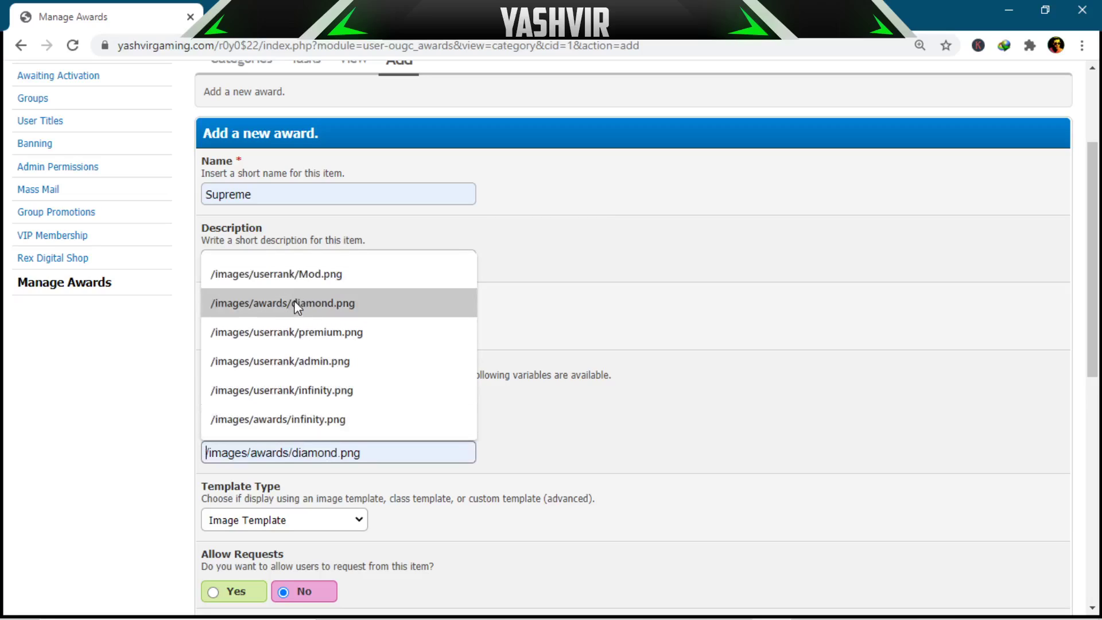
{"action": "left_click", "coordinate": [294, 302]}
{"action": "double_click", "coordinate": [320, 453]}
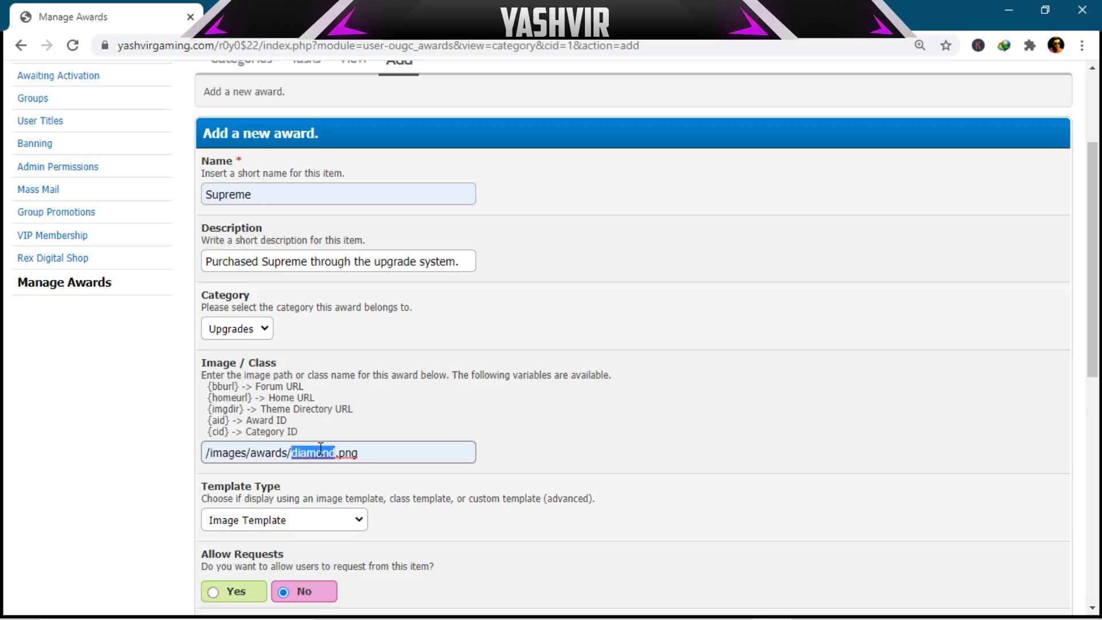
{"action": "type", "text": "supreme"}
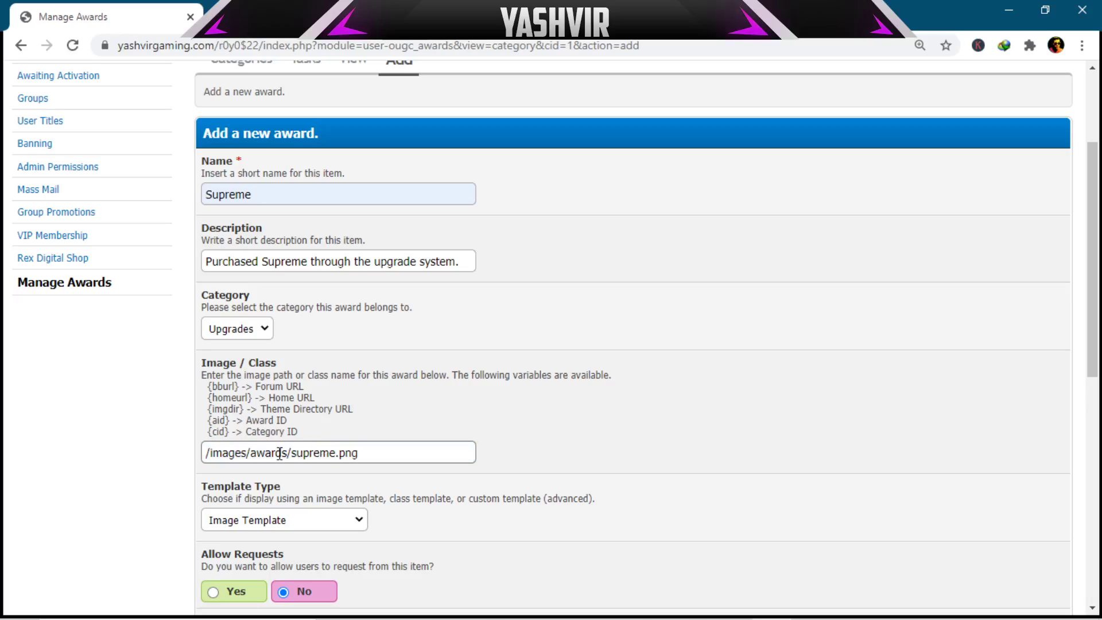
{"action": "left_click_drag", "start_coordinate": [212, 453], "coordinate": [131, 436]}
{"action": "left_click", "coordinate": [415, 456]}
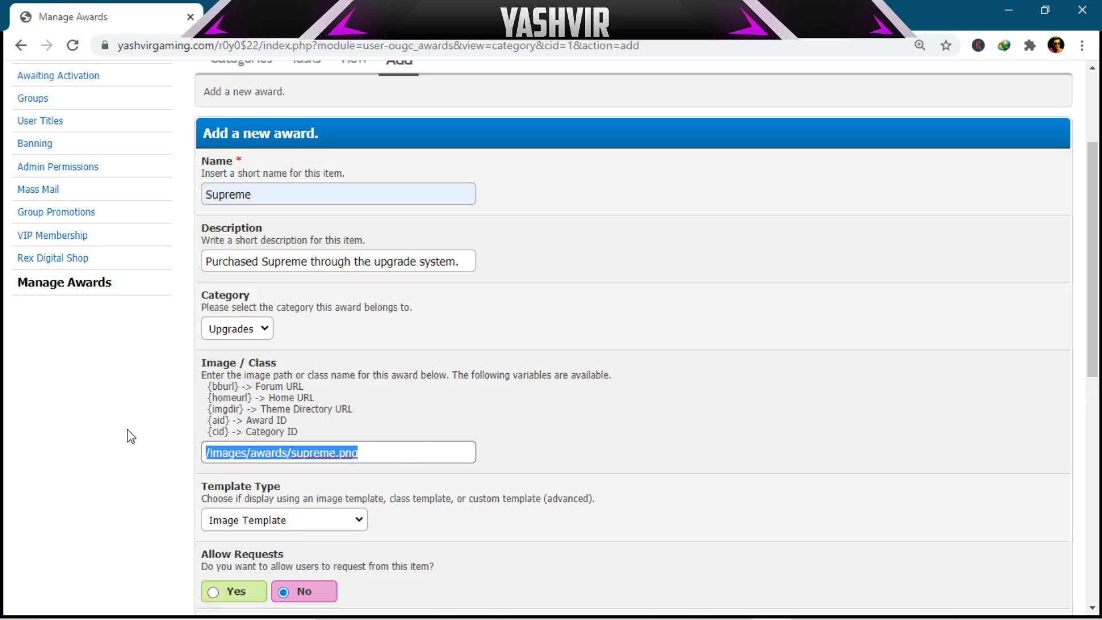
Step: Make the Supreme award visible and paste the upgrade thank-you message with its sign-off from post.txt in Notepad as its PM
{"action": "scroll", "coordinate": [470, 484], "scroll_direction": "down", "scroll_amount": 4}
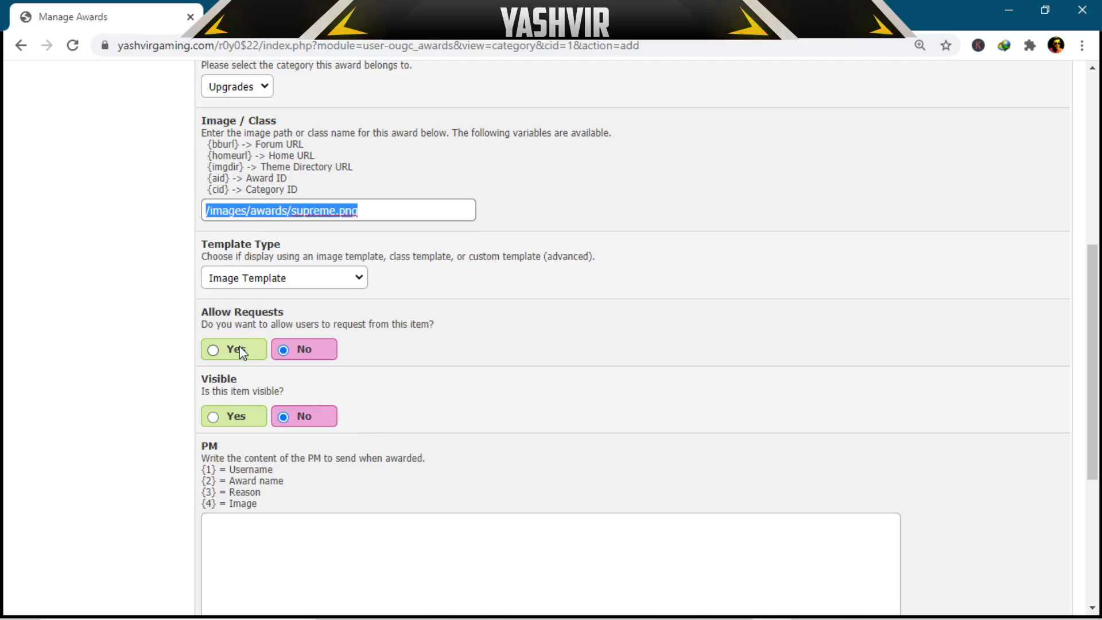
{"action": "left_click", "coordinate": [241, 424]}
{"action": "scroll", "coordinate": [331, 460], "scroll_direction": "down", "scroll_amount": 3}
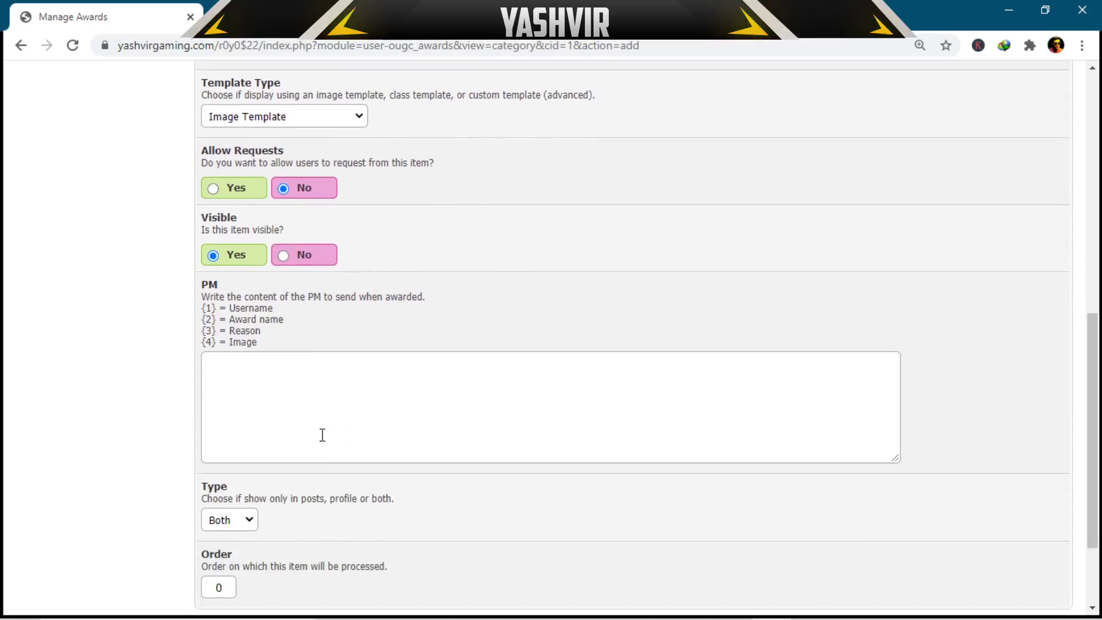
{"action": "left_click", "coordinate": [319, 436]}
{"action": "left_click", "coordinate": [692, 608]}
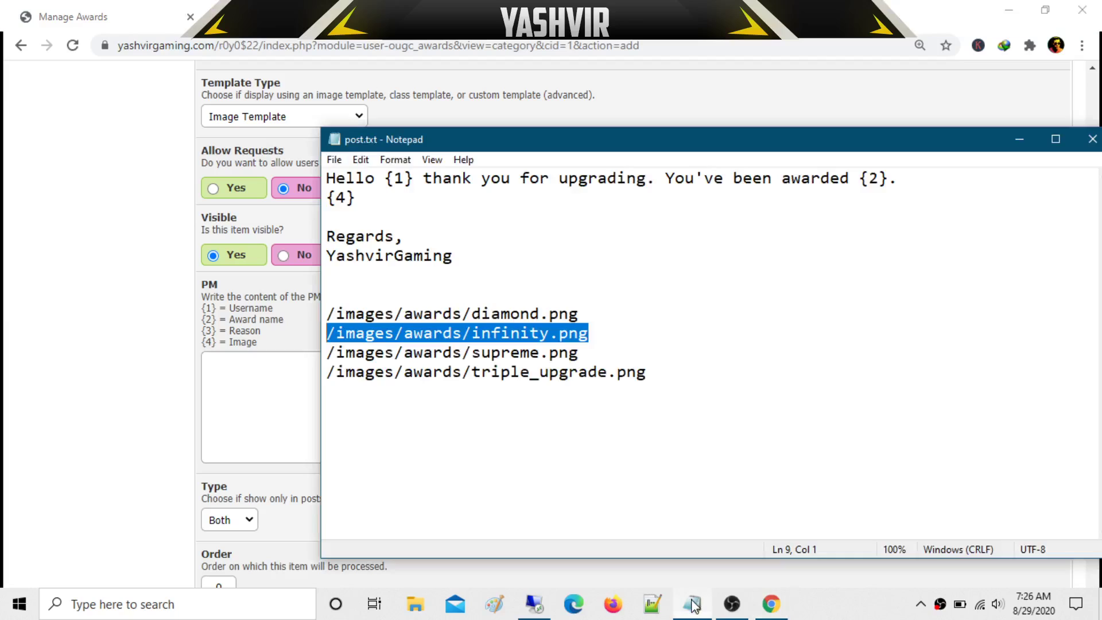
{"action": "left_click_drag", "start_coordinate": [463, 256], "coordinate": [226, 163]}
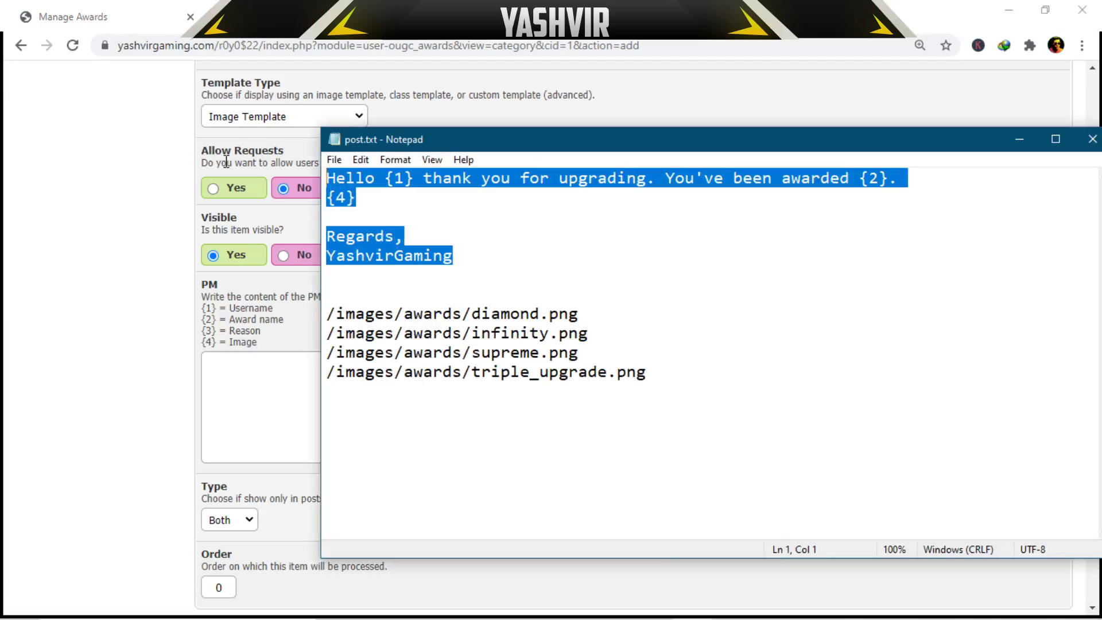
{"action": "left_click", "coordinate": [262, 392]}
{"action": "key", "text": "ctrl+v"}
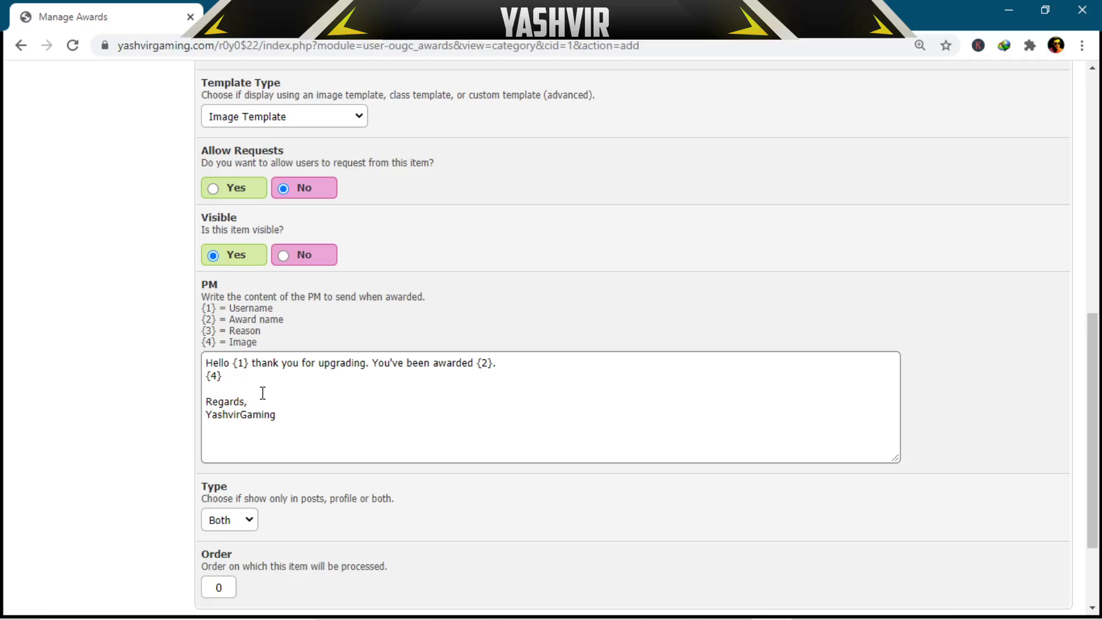
Step: Set the Supreme award's display type to Profile and submit the new award
{"action": "scroll", "coordinate": [167, 354], "scroll_direction": "down", "scroll_amount": 2}
{"action": "left_click", "coordinate": [229, 398]}
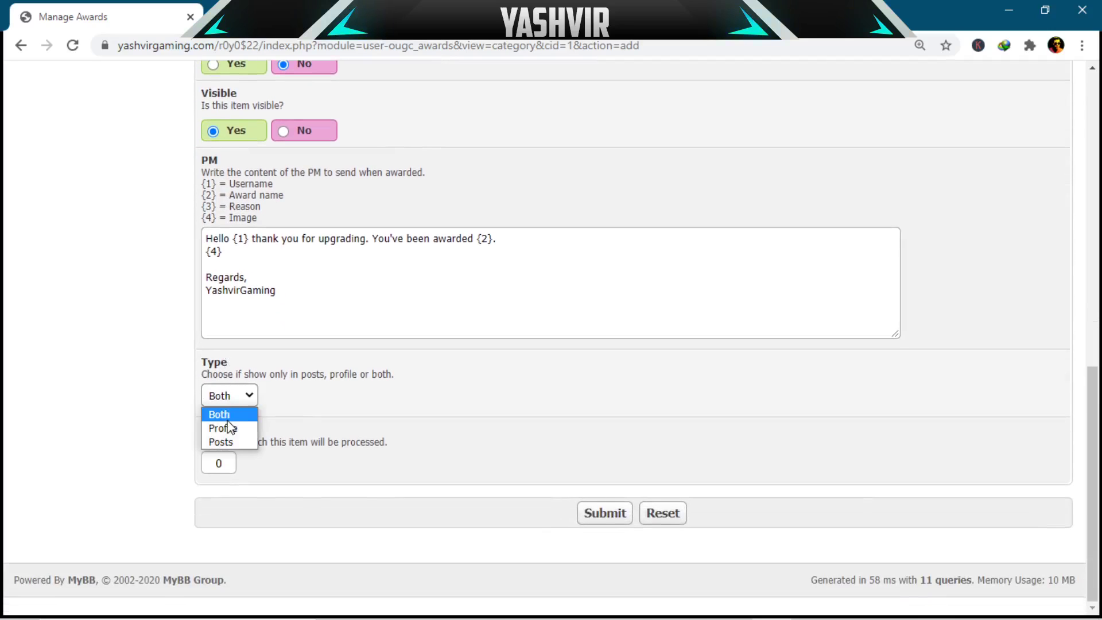
{"action": "left_click", "coordinate": [230, 428]}
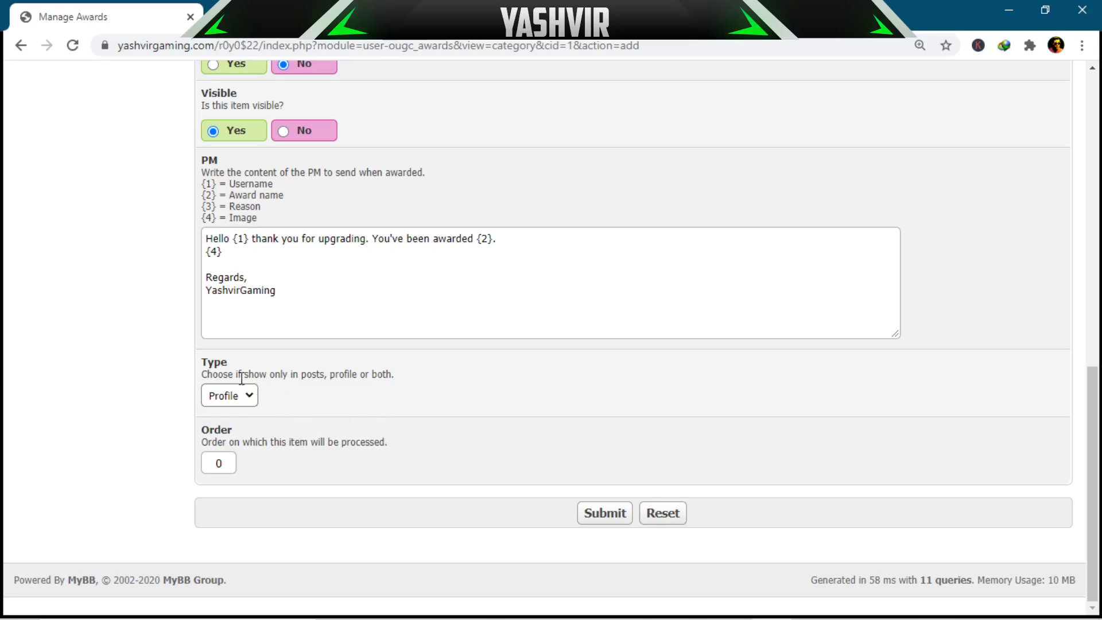
{"action": "left_click", "coordinate": [597, 518]}
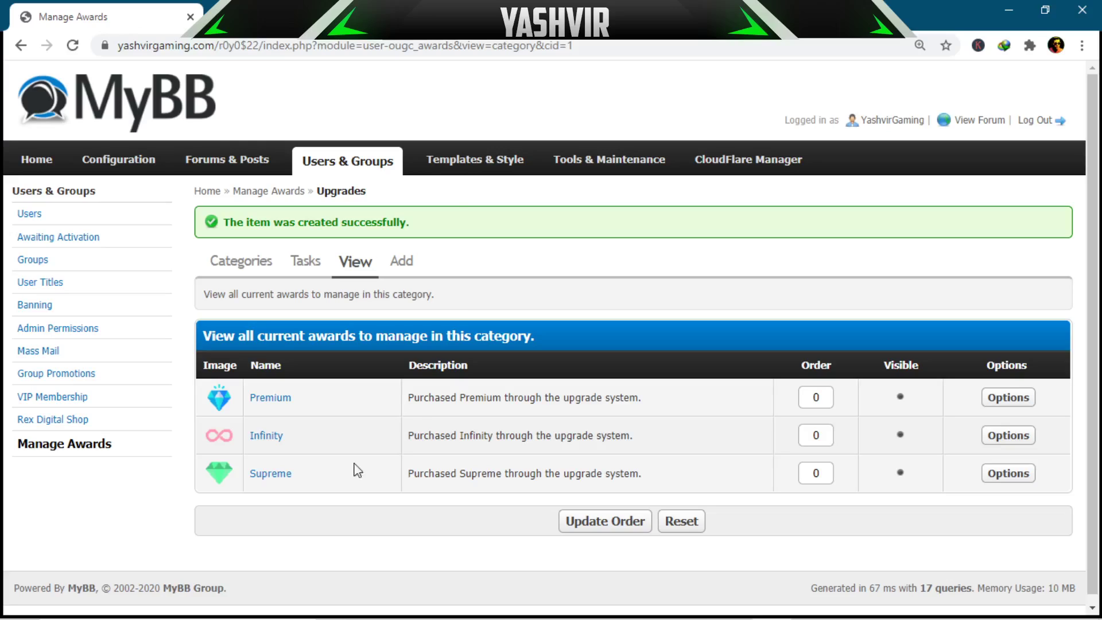
Step: Start another new award in the Upgrades category, and copy the path /images/awards/triple_upgrade.png from post.txt in Notepad
{"action": "left_click", "coordinate": [400, 265]}
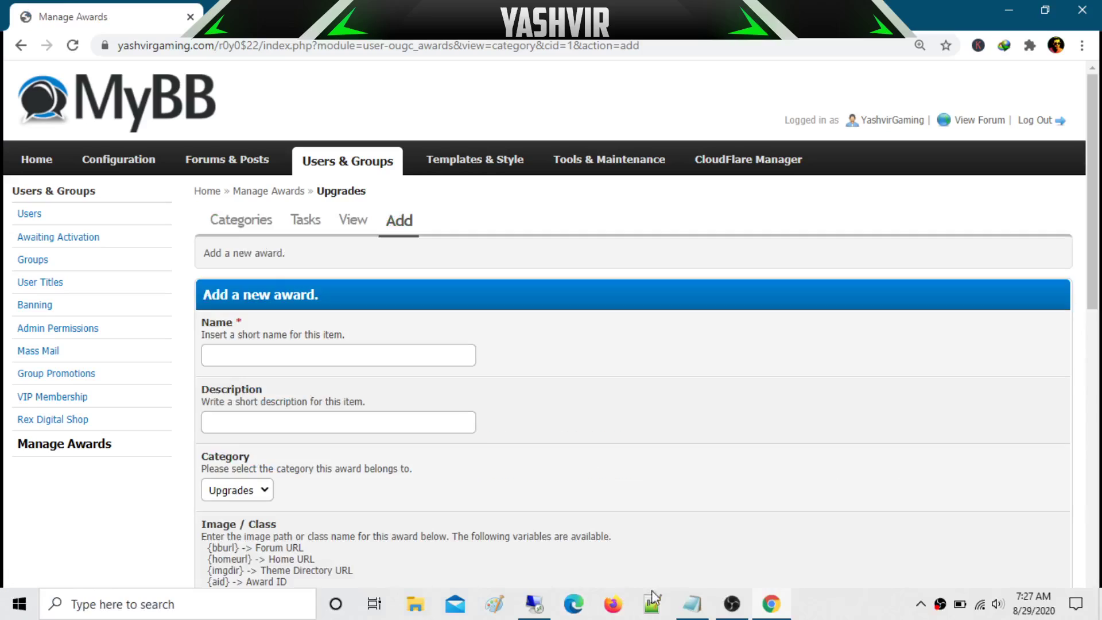
{"action": "left_click", "coordinate": [652, 599]}
{"action": "left_click_drag", "start_coordinate": [696, 379], "coordinate": [305, 365]}
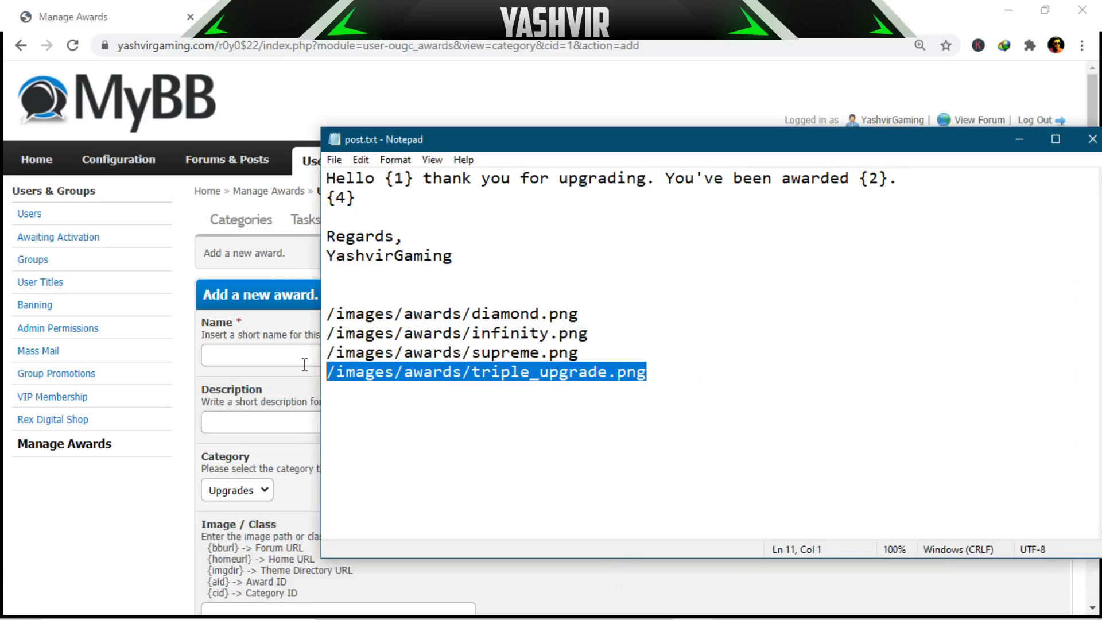
{"action": "right_click", "coordinate": [422, 374]}
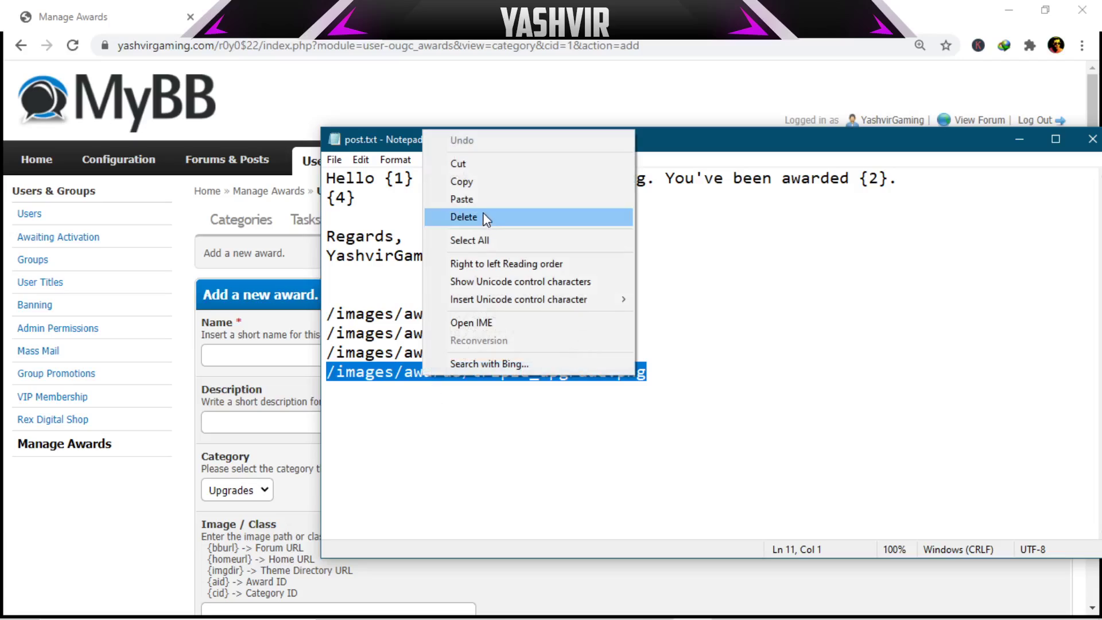
{"action": "left_click", "coordinate": [460, 181]}
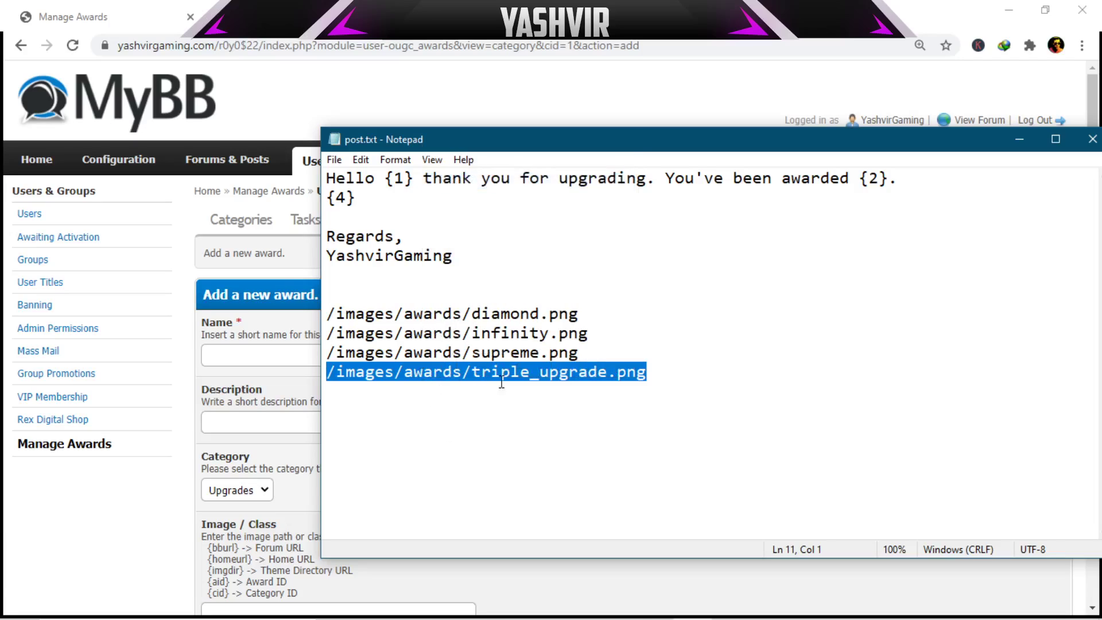
Step: Back in the browser's new award form, name the award Triple Upgrade
{"action": "left_click", "coordinate": [257, 355]}
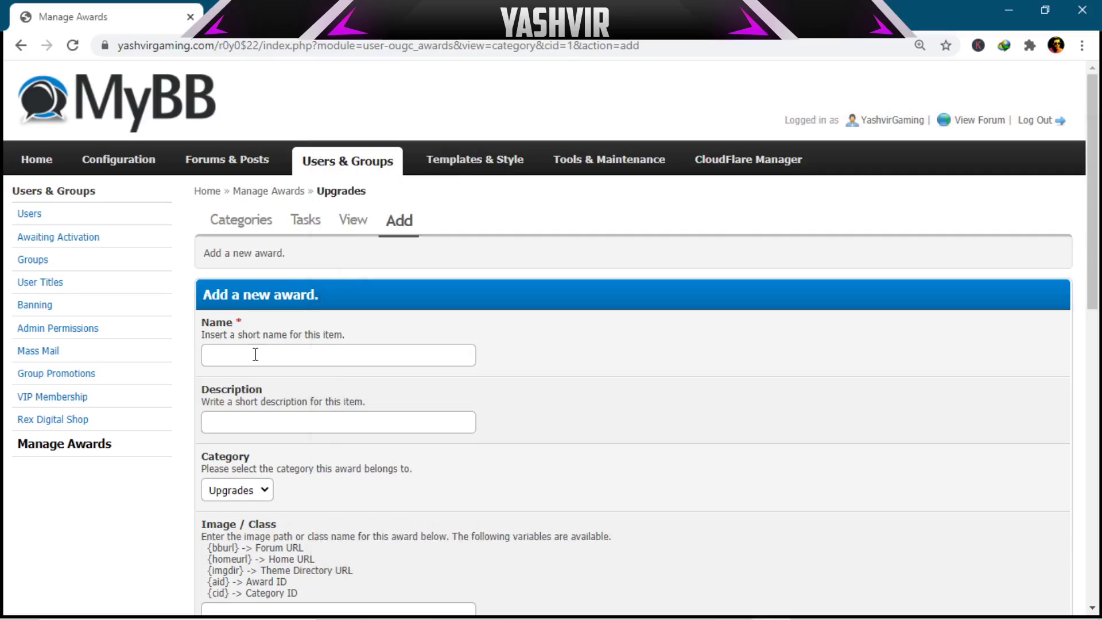
{"action": "type", "text": "Tri"}
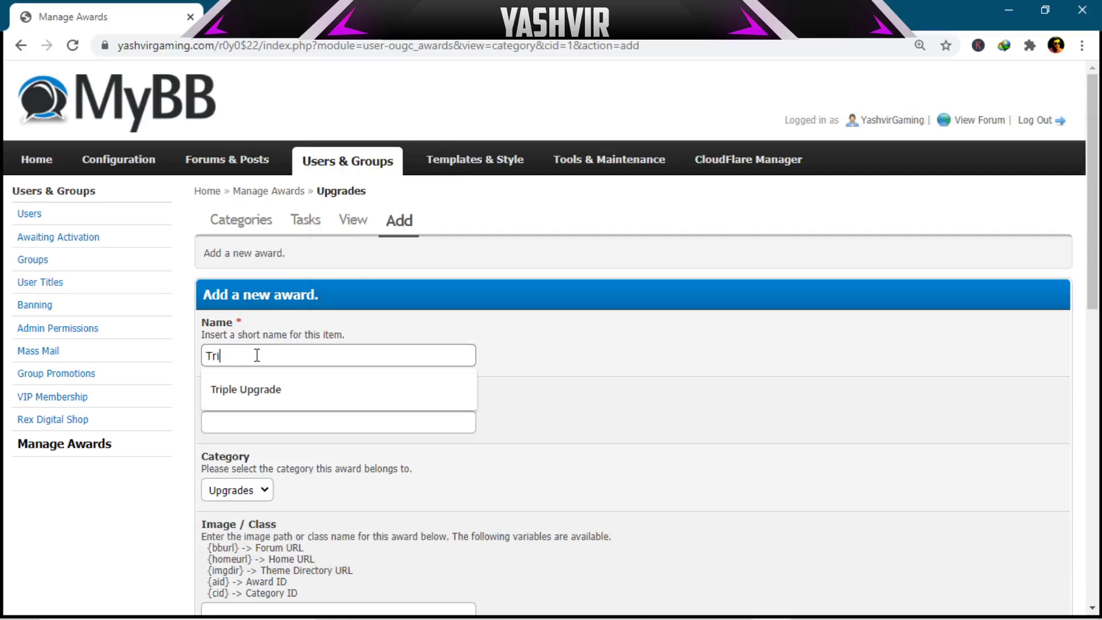
{"action": "type", "text": "ple Upgrade"}
{"action": "left_click", "coordinate": [246, 389]}
Step: Set the Triple Upgrade award's description to "Obtained for purchasing all 3 upgrade ranks."
{"action": "left_click", "coordinate": [251, 421]}
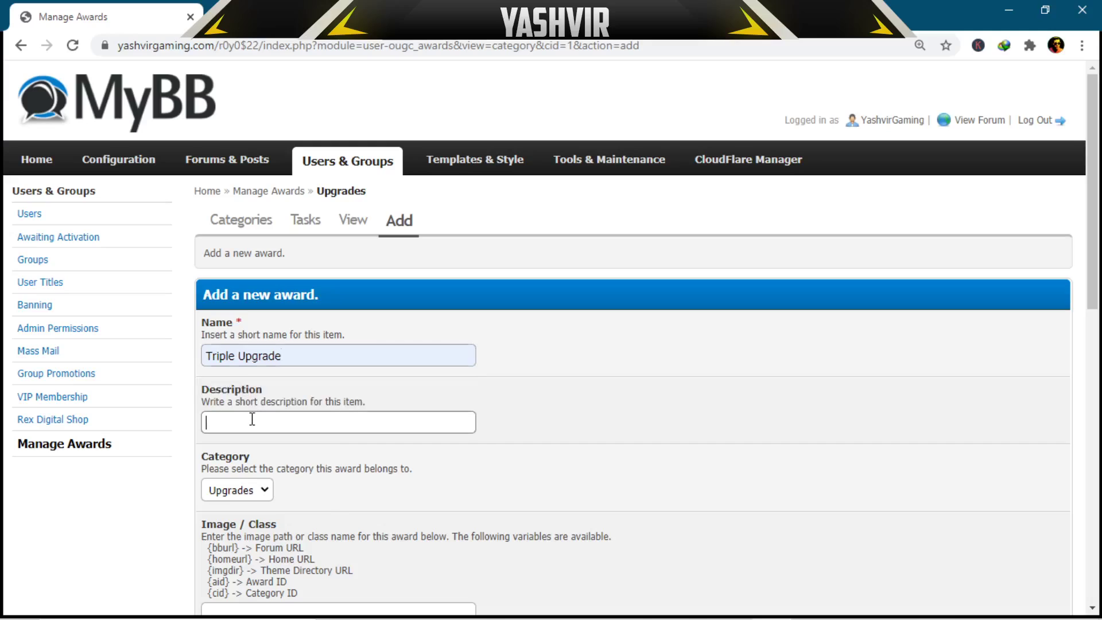
{"action": "left_click", "coordinate": [258, 452]}
{"action": "double_click", "coordinate": [285, 424]}
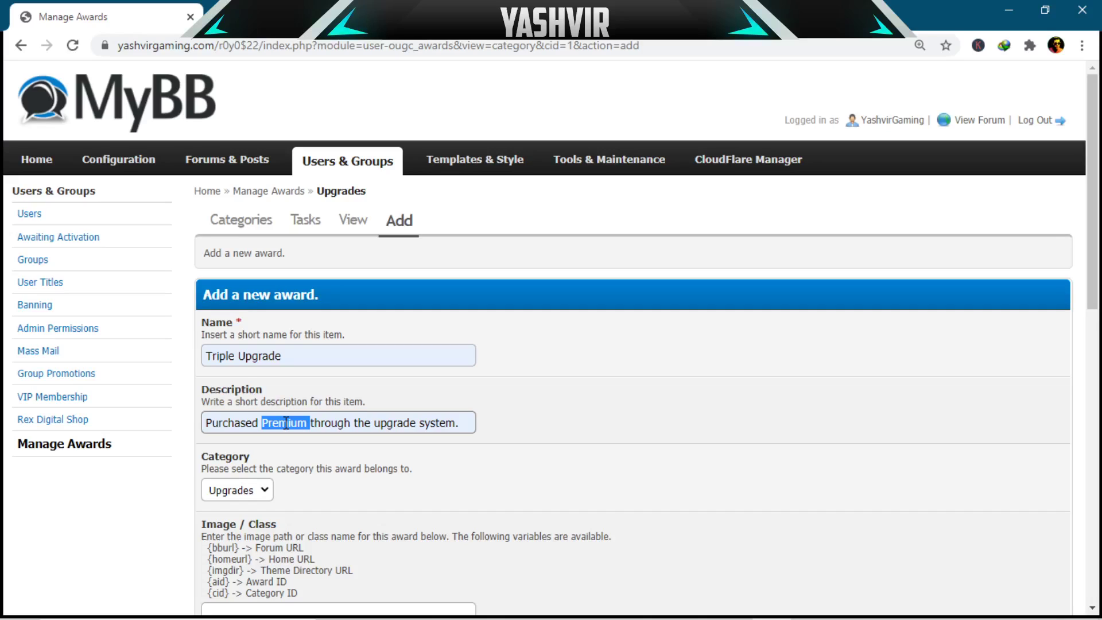
{"action": "triple_click", "coordinate": [285, 424]}
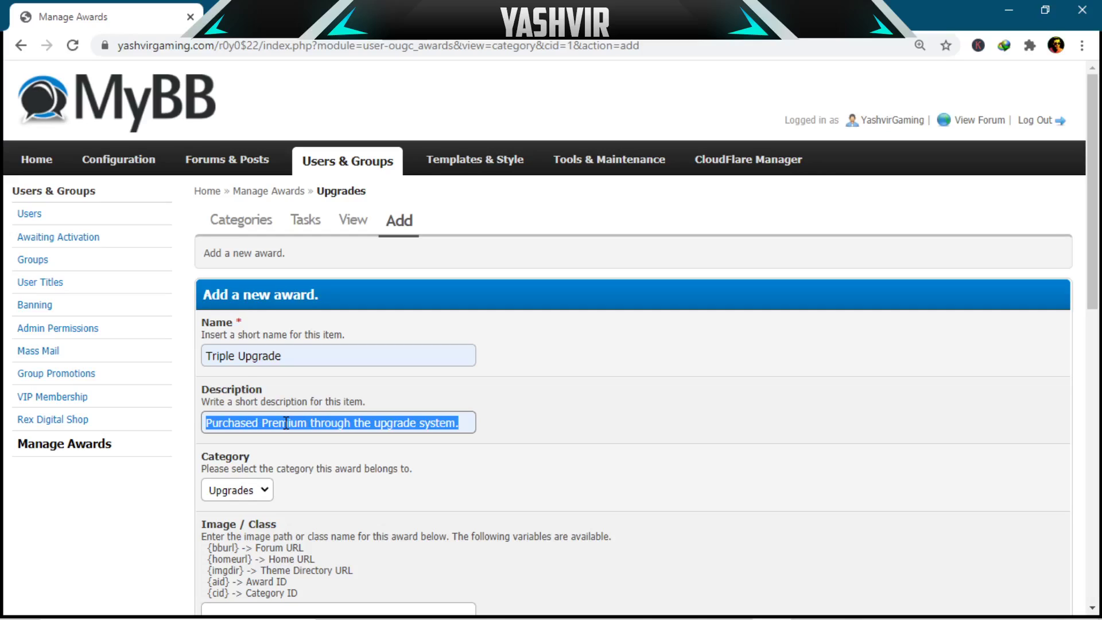
{"action": "left_click", "coordinate": [285, 424]}
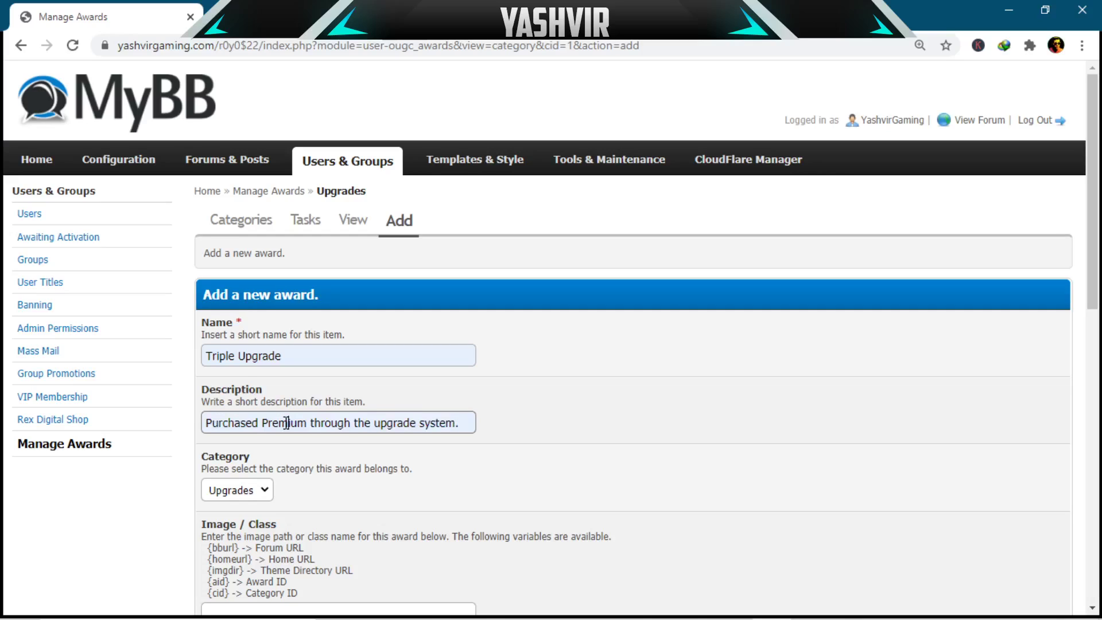
{"action": "triple_click", "coordinate": [285, 424]}
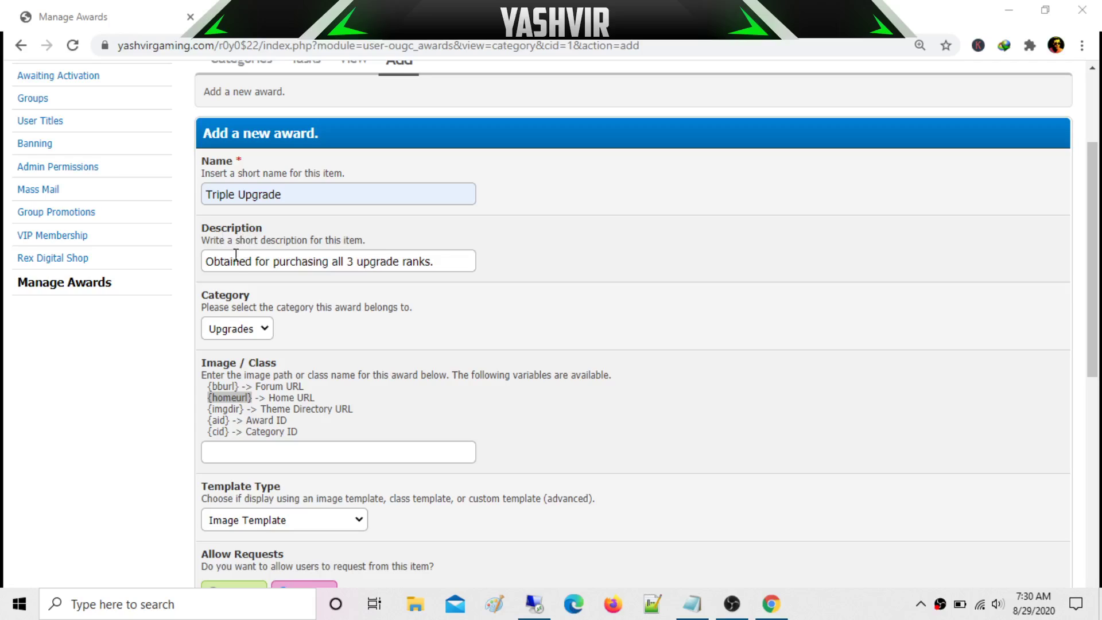
{"action": "left_click_drag", "start_coordinate": [240, 261], "coordinate": [305, 262]}
{"action": "left_click", "coordinate": [340, 261]}
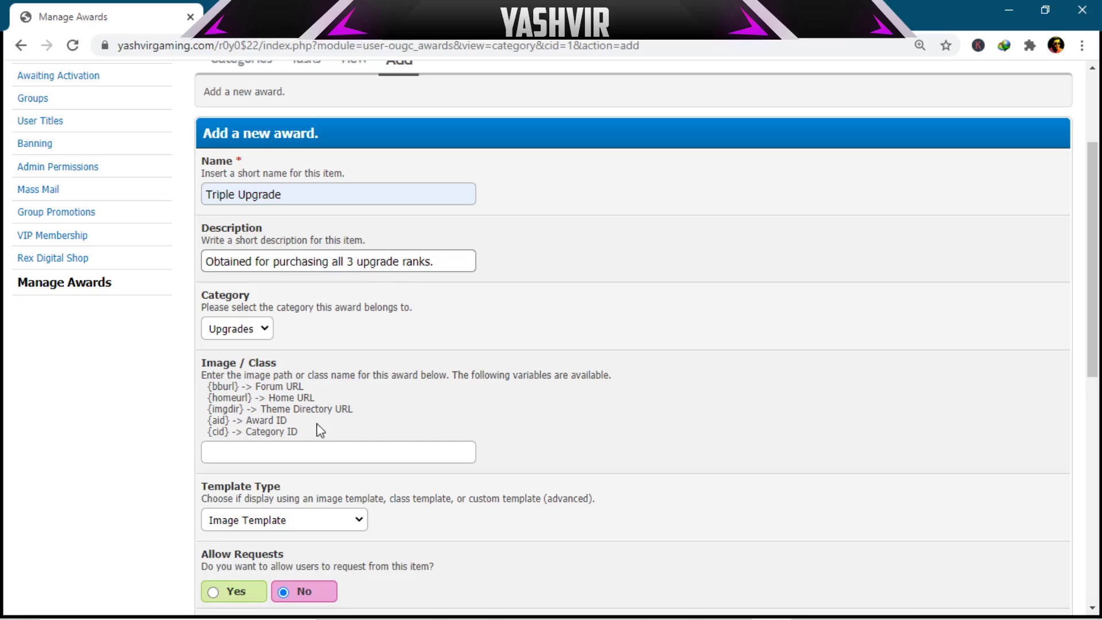
Step: Set the Triple Upgrade award's image path to /images/awards/triple_upgrade.png, copied from post.txt in Notepad
{"action": "scroll", "coordinate": [268, 452], "scroll_direction": "down", "scroll_amount": 1}
{"action": "scroll", "coordinate": [303, 450], "scroll_direction": "up", "scroll_amount": 1}
{"action": "left_click", "coordinate": [253, 448]}
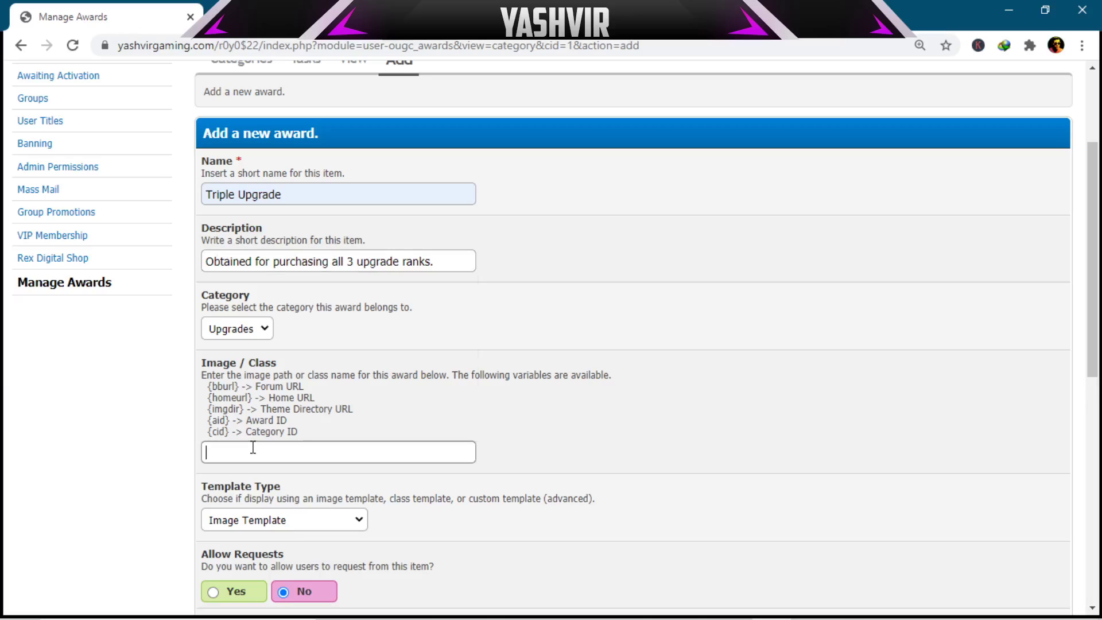
{"action": "left_click", "coordinate": [253, 448]}
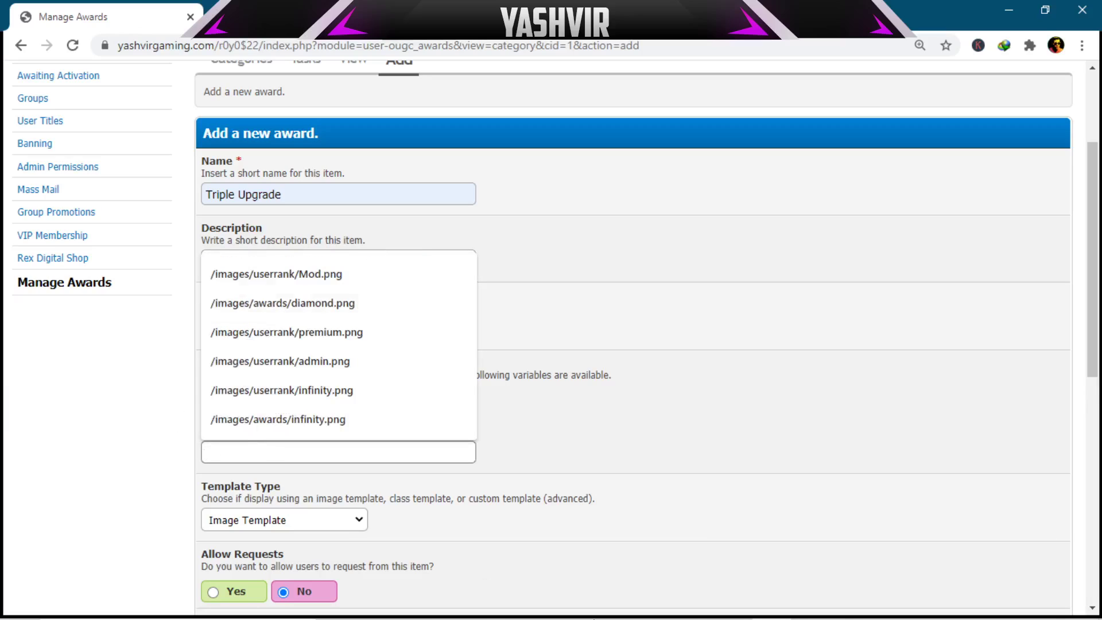
{"action": "left_click", "coordinate": [698, 603]}
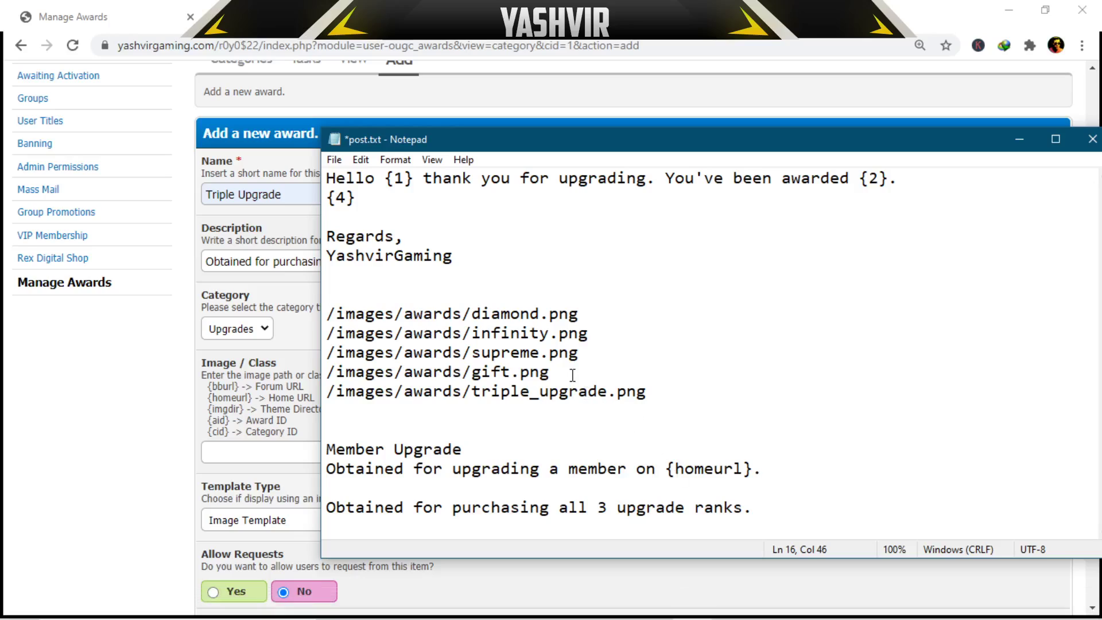
{"action": "left_click_drag", "start_coordinate": [653, 395], "coordinate": [294, 390]}
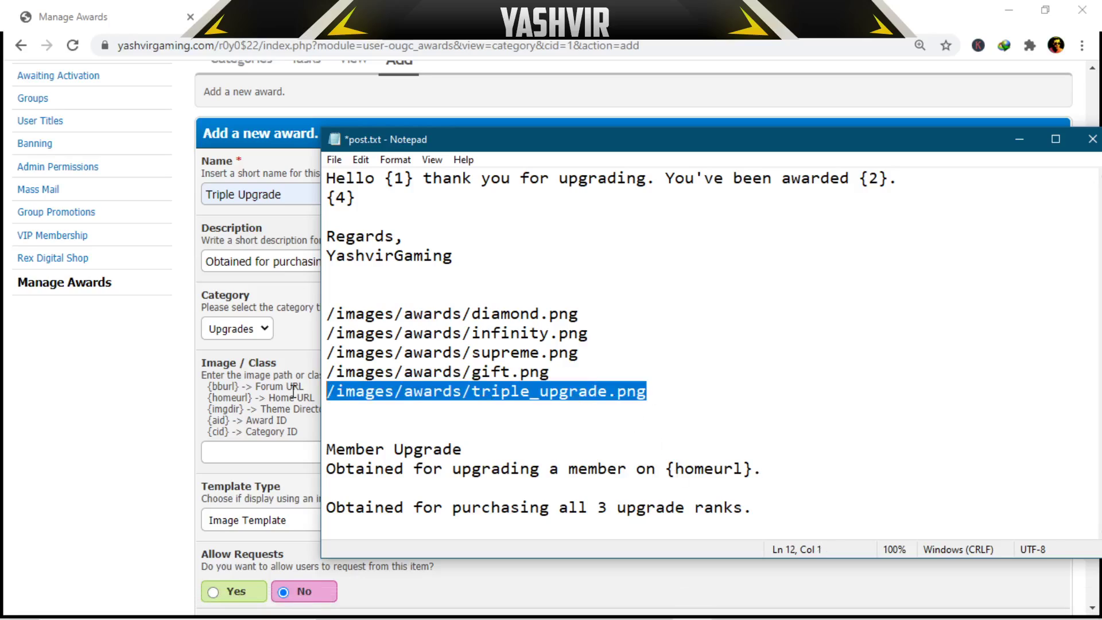
{"action": "right_click", "coordinate": [405, 390]}
{"action": "left_click", "coordinate": [448, 190]}
{"action": "left_click", "coordinate": [262, 463]}
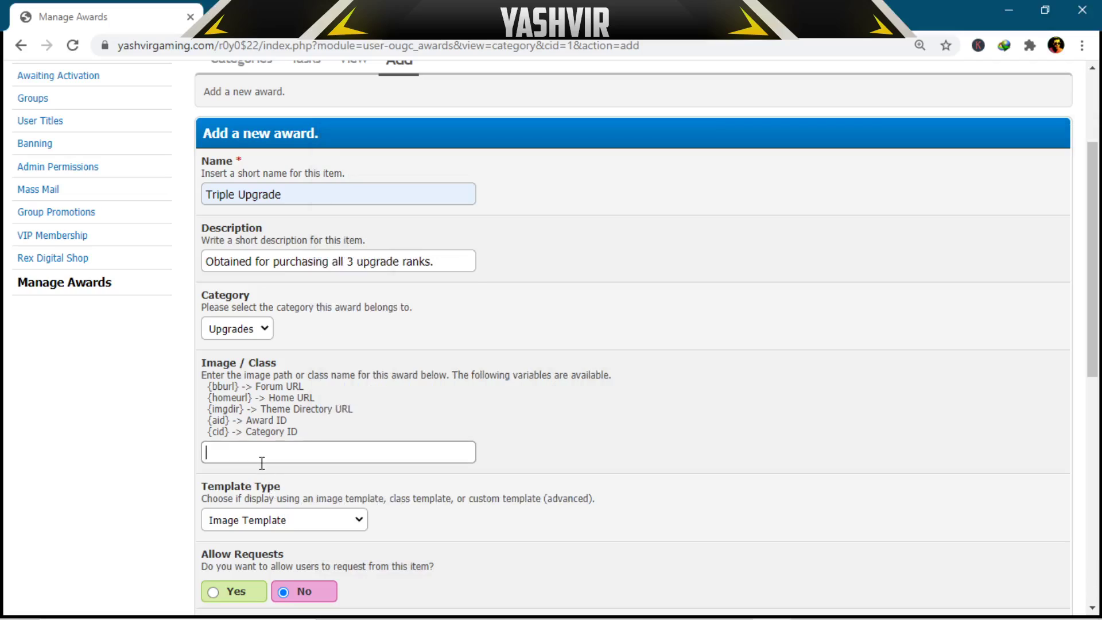
{"action": "key", "text": "ctrl+v"}
Step: Make the Triple Upgrade award visible and fill its PM with the "thank you for upgrading" message and sign-off copied from post.txt
{"action": "scroll", "coordinate": [182, 482], "scroll_direction": "down", "scroll_amount": 5}
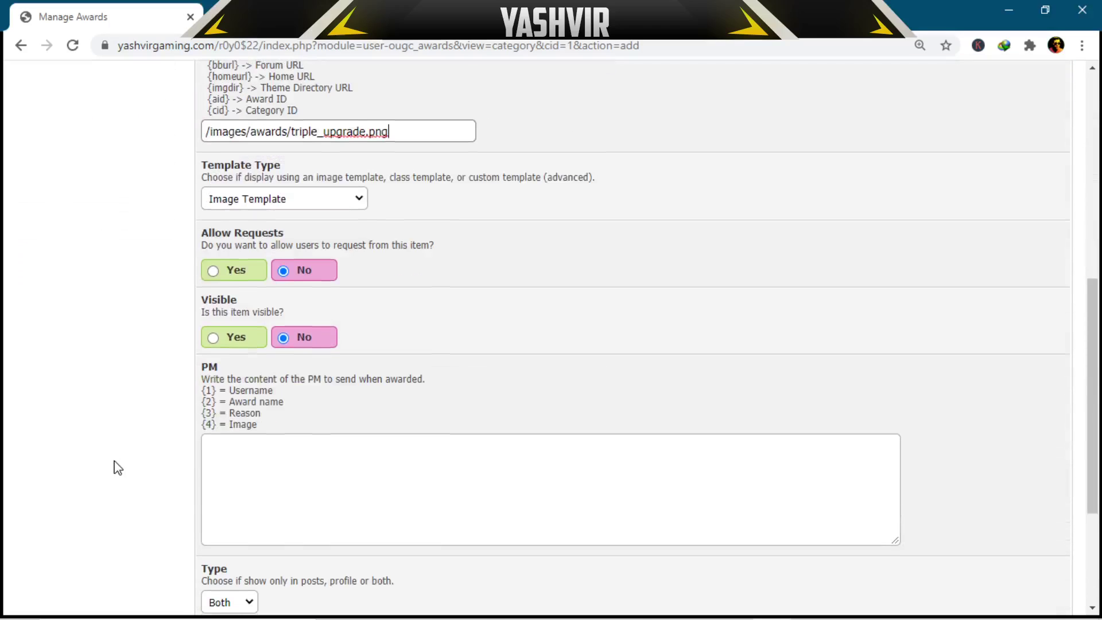
{"action": "left_click", "coordinate": [239, 337]}
{"action": "left_click", "coordinate": [300, 526]}
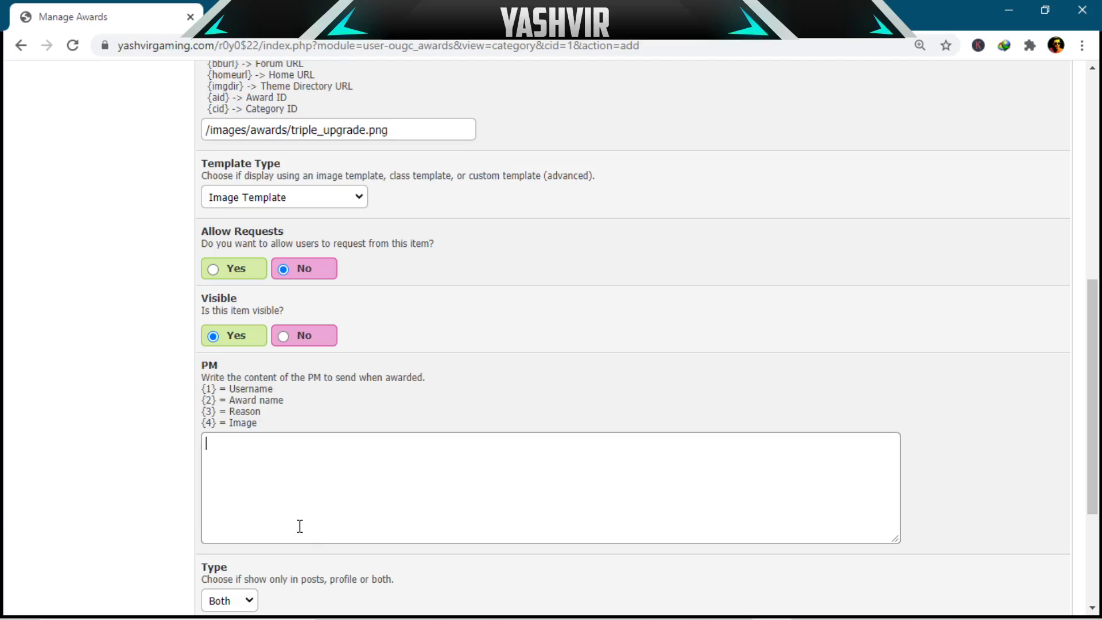
{"action": "left_click", "coordinate": [680, 597]}
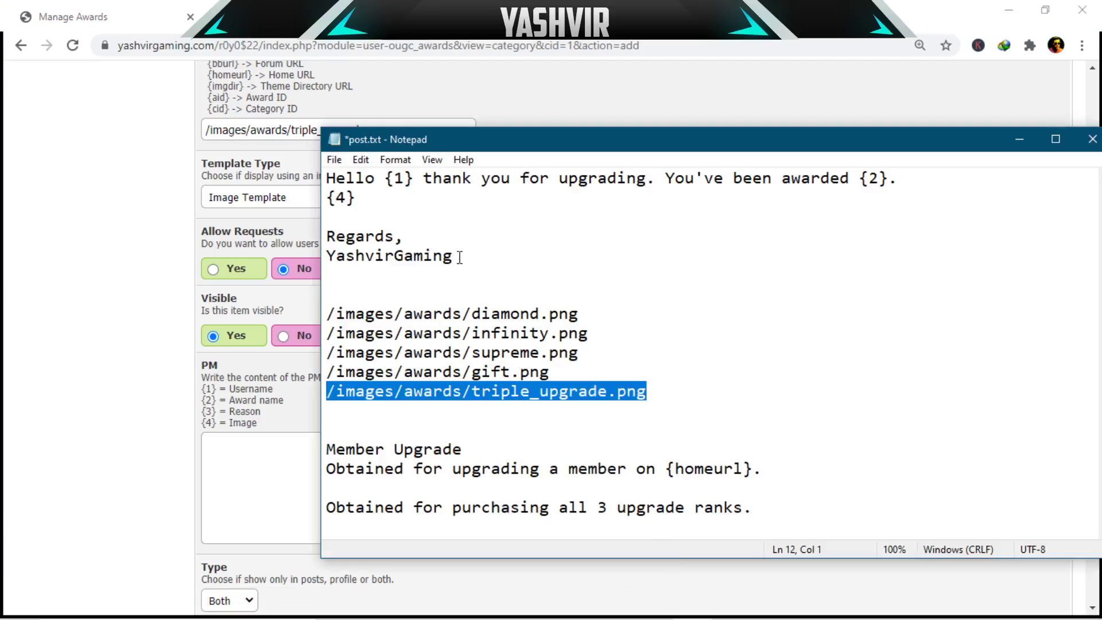
{"action": "left_click_drag", "start_coordinate": [460, 257], "coordinate": [195, 161]}
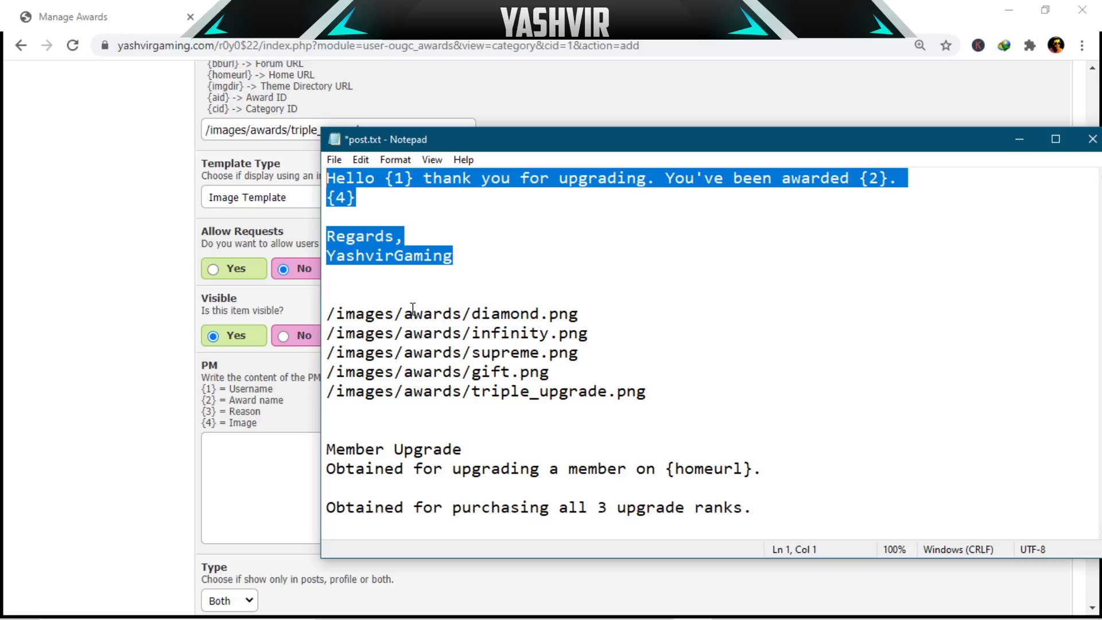
{"action": "left_click", "coordinate": [252, 505]}
{"action": "key", "text": "ctrl+v"}
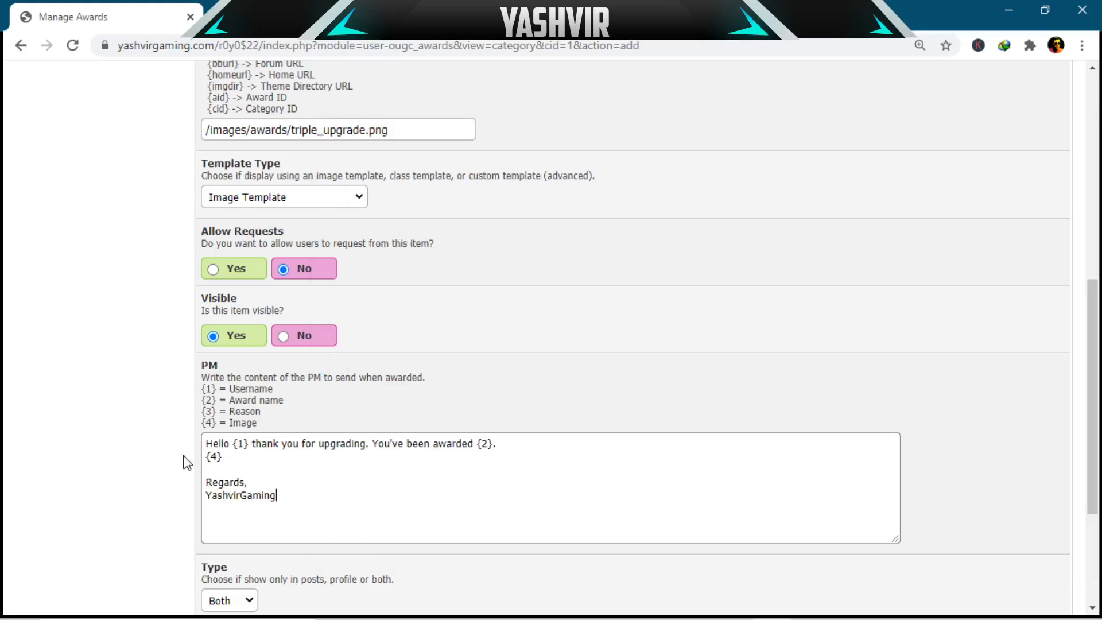
Step: Set the Triple Upgrade award's display type to Profile and submit the new award
{"action": "scroll", "coordinate": [148, 448], "scroll_direction": "down", "scroll_amount": 3}
{"action": "left_click", "coordinate": [247, 440]}
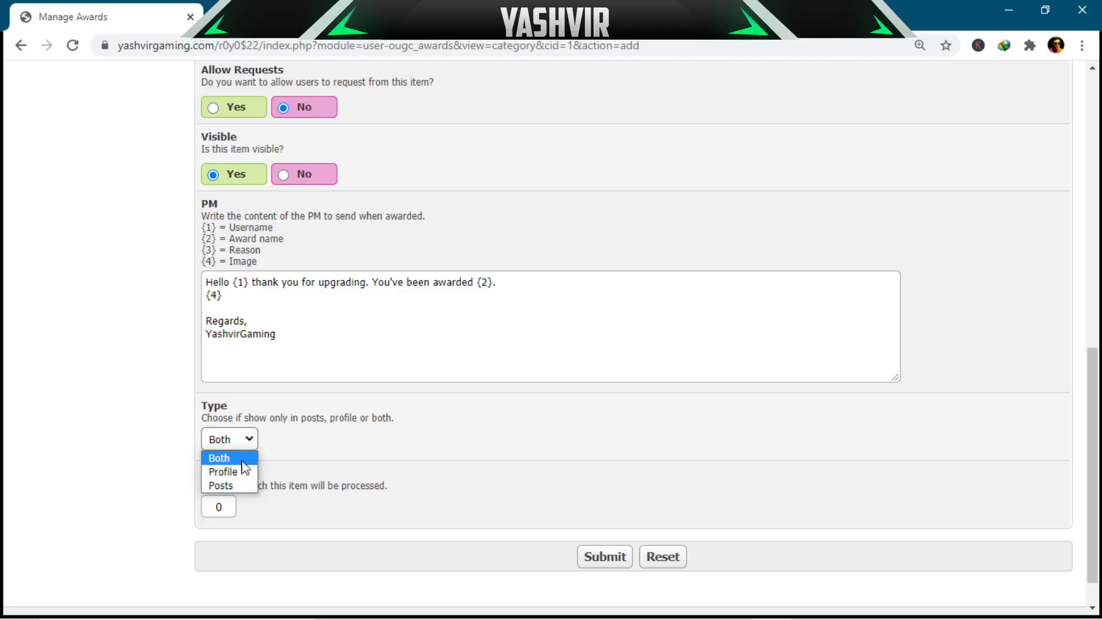
{"action": "left_click", "coordinate": [233, 468]}
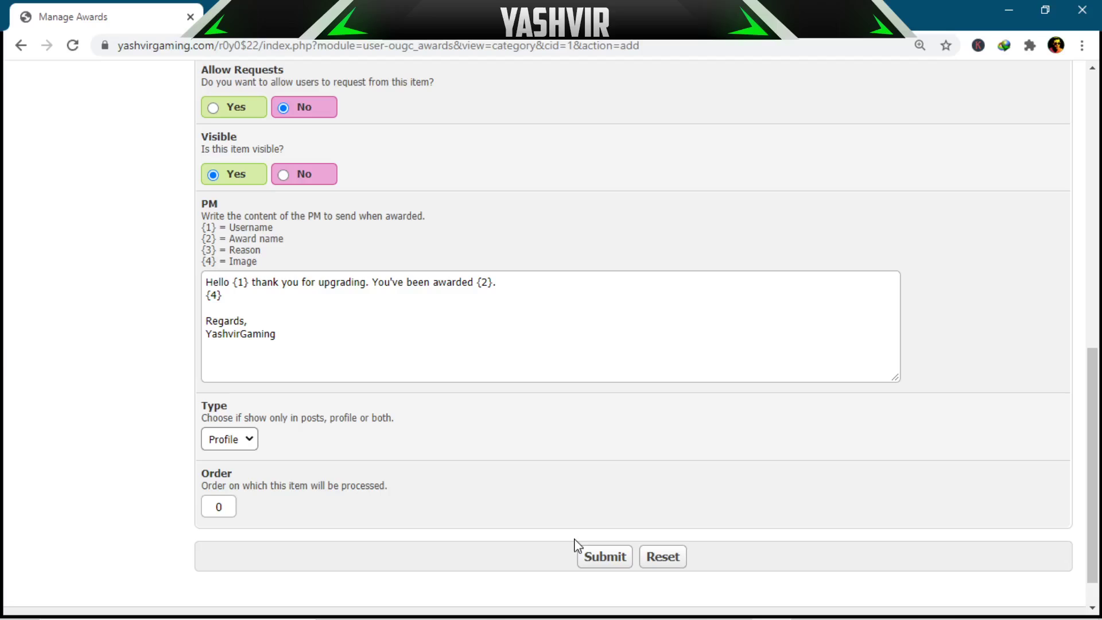
{"action": "left_click", "coordinate": [594, 560]}
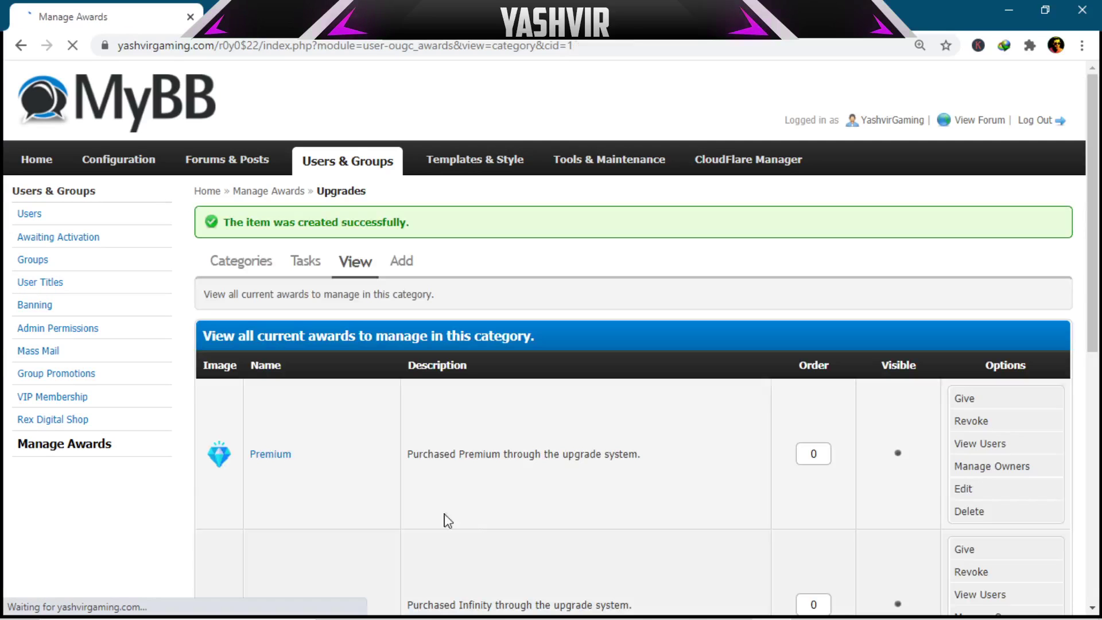
{"action": "scroll", "coordinate": [413, 508], "scroll_direction": "down", "scroll_amount": 4}
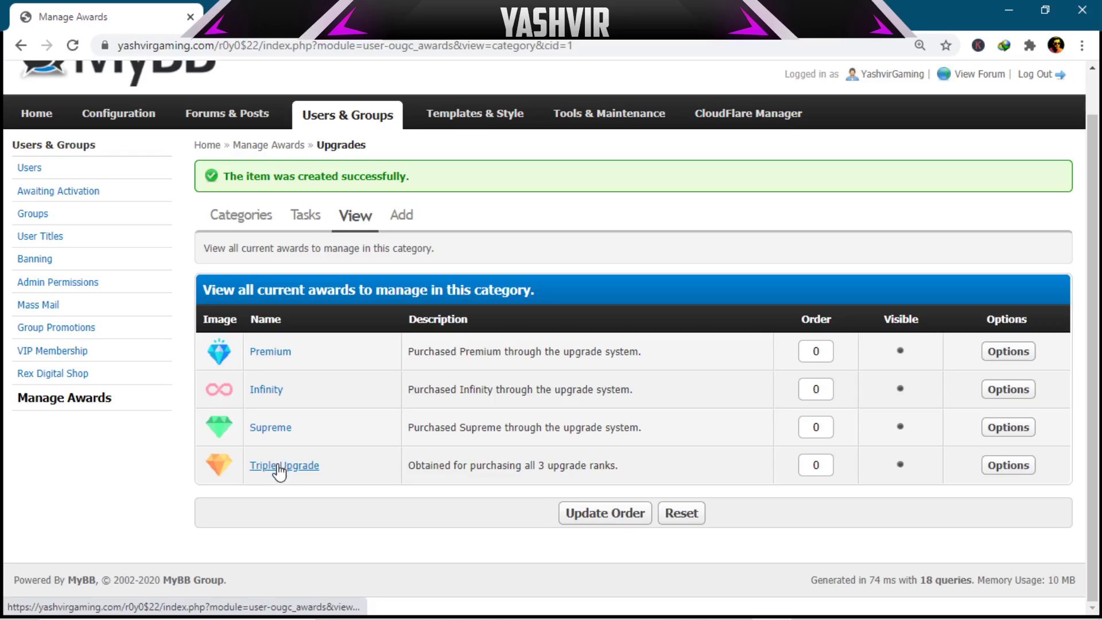
Step: Start another new award in the Upgrades category and name it Member Upgrade
{"action": "left_click", "coordinate": [410, 229]}
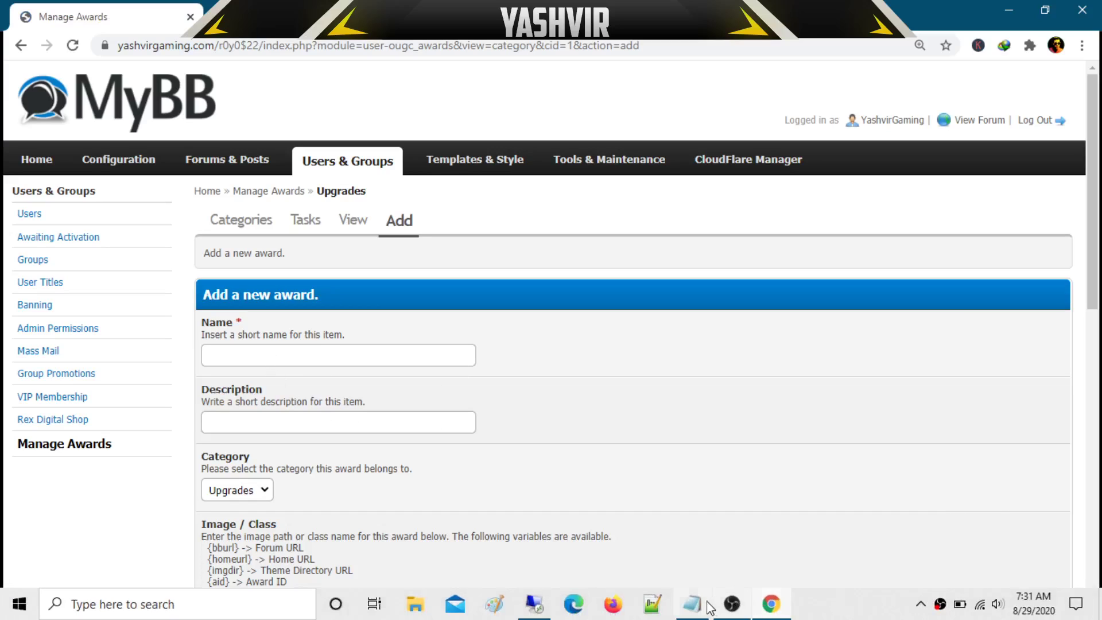
{"action": "left_click", "coordinate": [707, 604]}
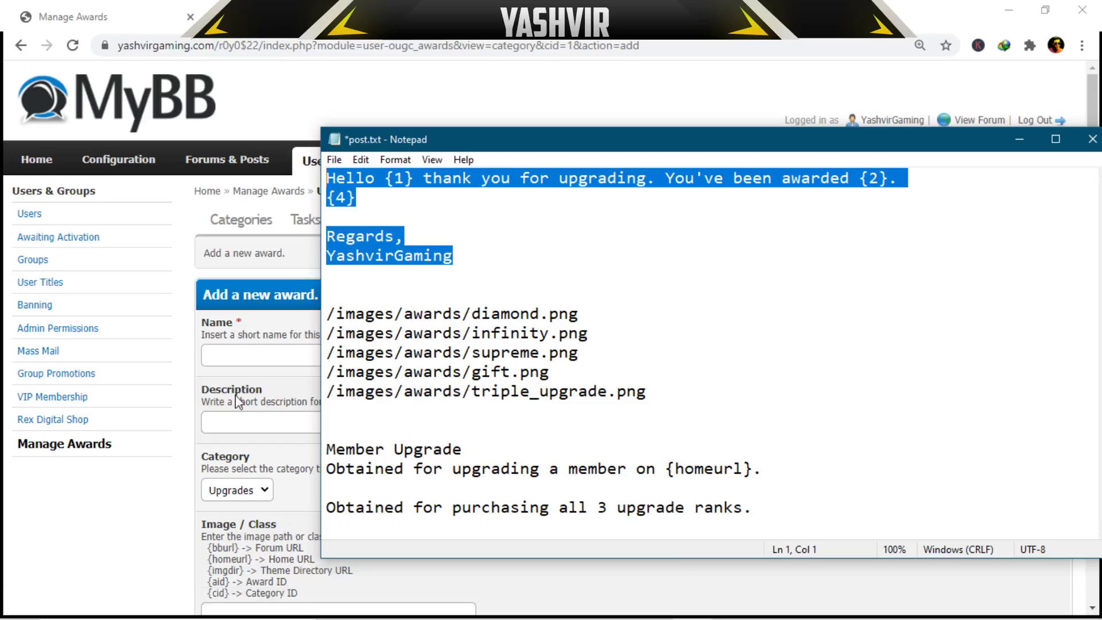
{"action": "left_click", "coordinate": [248, 354]}
{"action": "type", "text": "Meme"}
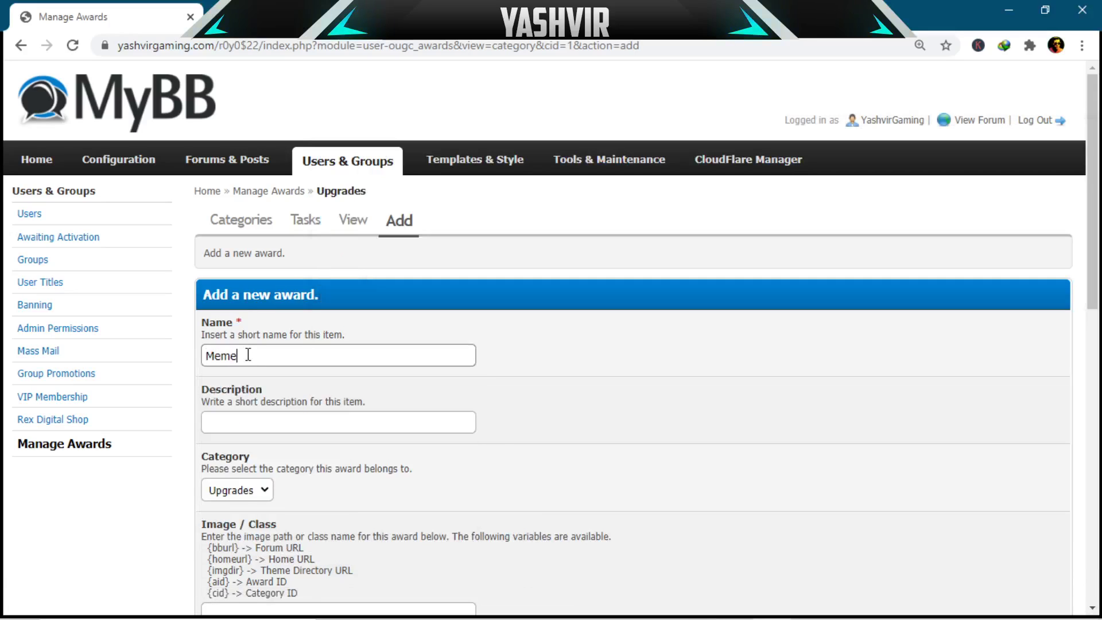
{"action": "key", "text": "BackSpace"}
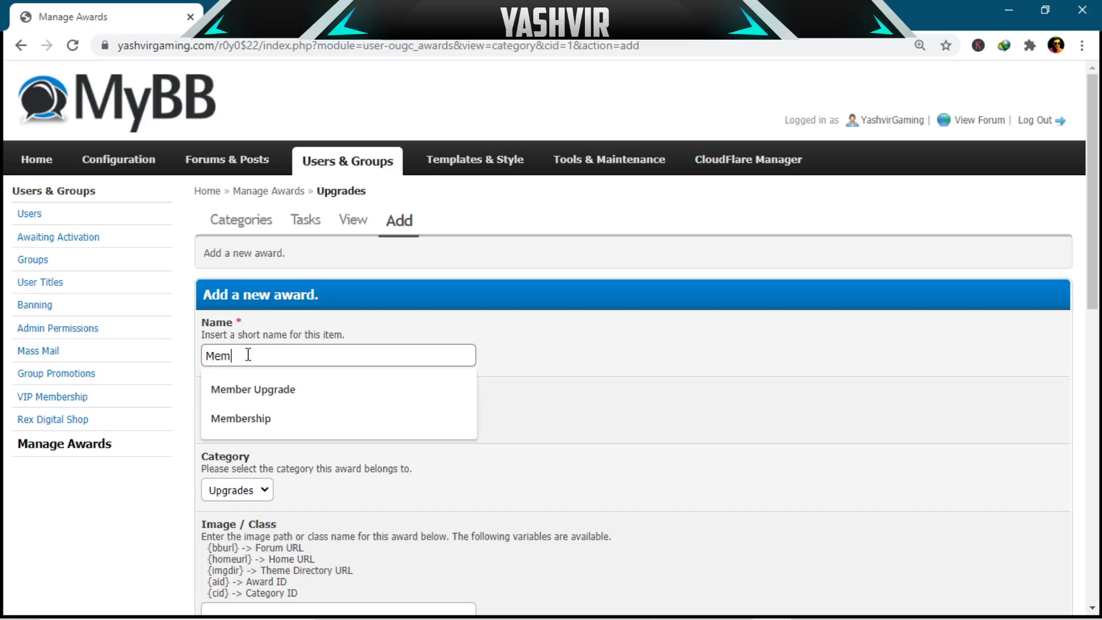
{"action": "left_click", "coordinate": [258, 388]}
Step: Set the Member Upgrade award's description to "Obtained for upgrading a member on {homeurl}.", copied from post.txt in Notepad
{"action": "left_click", "coordinate": [259, 421]}
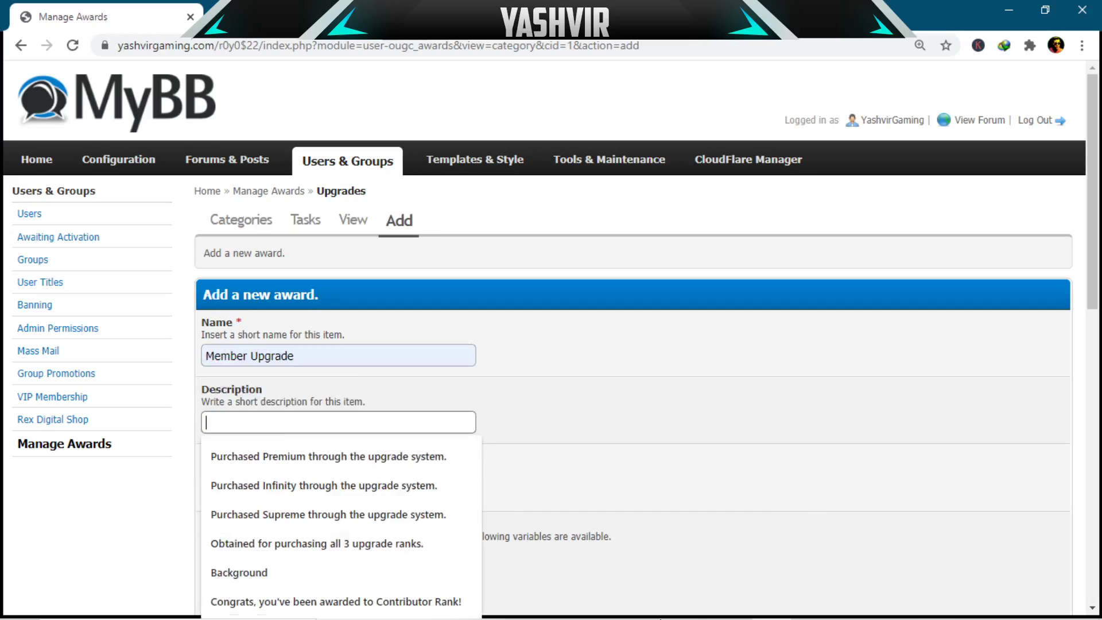
{"action": "left_click", "coordinate": [697, 604]}
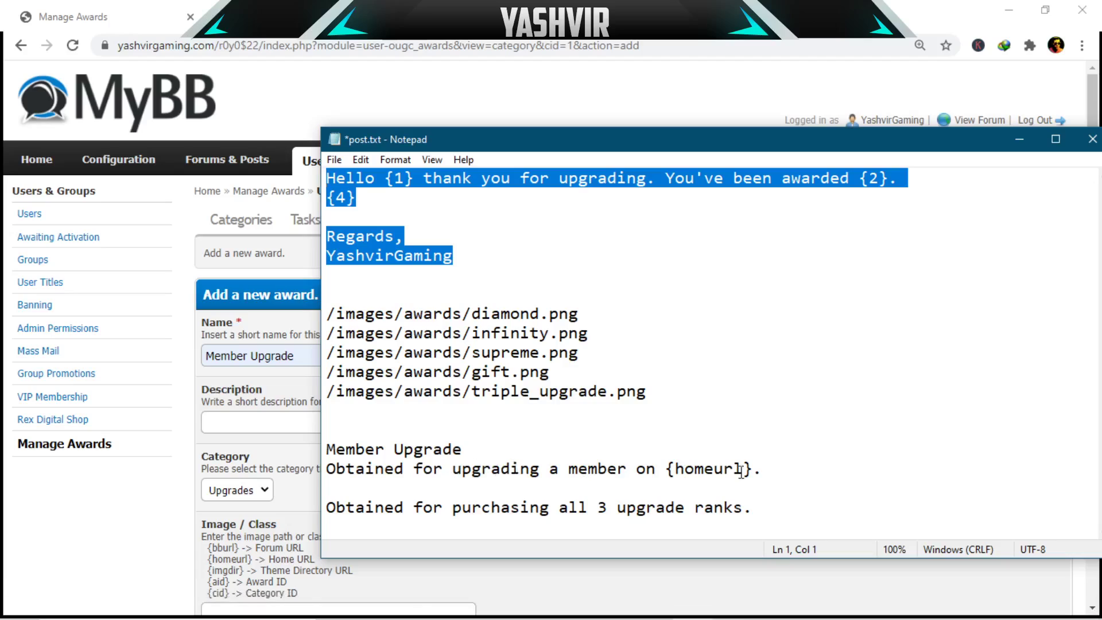
{"action": "left_click_drag", "start_coordinate": [781, 470], "coordinate": [319, 469]}
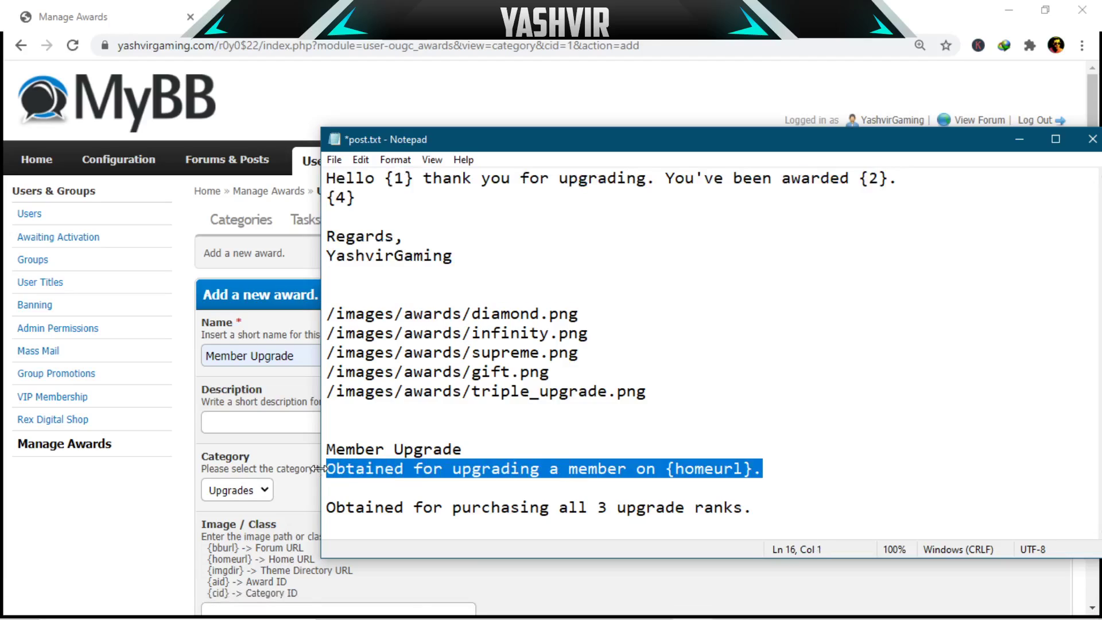
{"action": "left_click", "coordinate": [259, 421]}
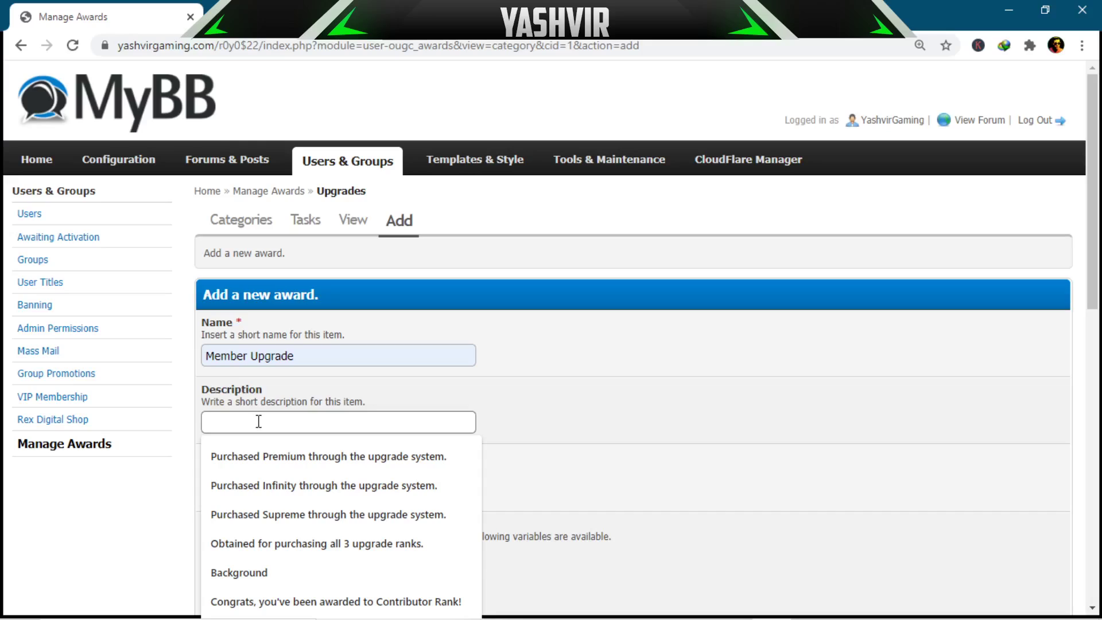
{"action": "key", "text": "ctrl+v"}
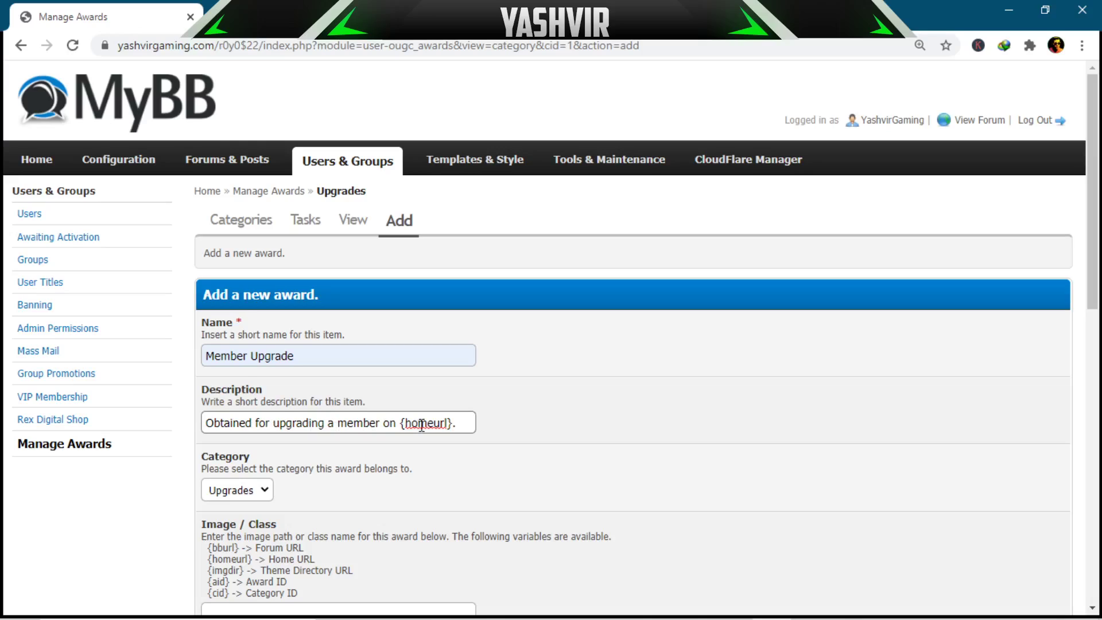
{"action": "left_click_drag", "start_coordinate": [400, 423], "coordinate": [477, 422]}
{"action": "left_click", "coordinate": [476, 423]}
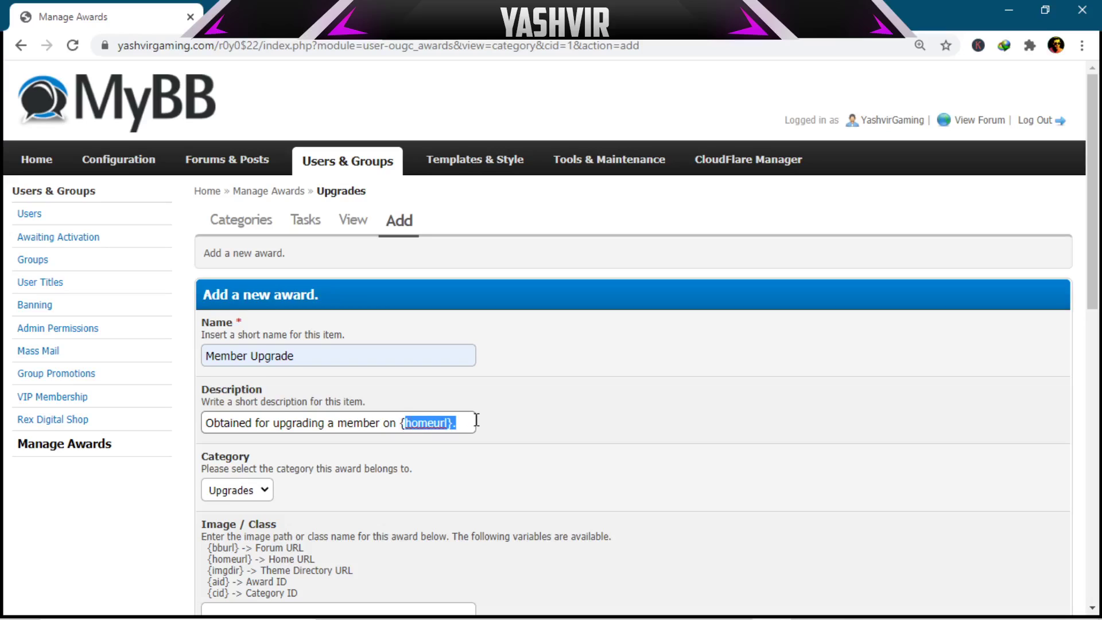
{"action": "left_click", "coordinate": [476, 423]}
Step: Examine the variables available for the award image, especially {bburl} for the forum URL and {homeurl} for the home URL
{"action": "scroll", "coordinate": [416, 484], "scroll_direction": "down", "scroll_amount": 3}
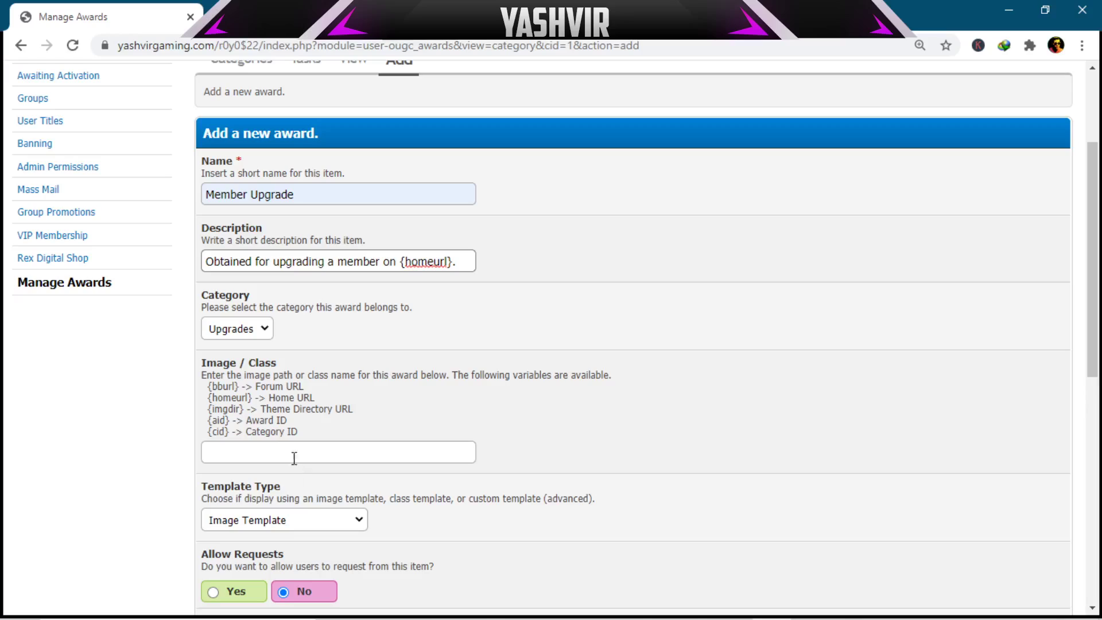
{"action": "left_click_drag", "start_coordinate": [209, 400], "coordinate": [348, 406]}
{"action": "left_click", "coordinate": [264, 390]}
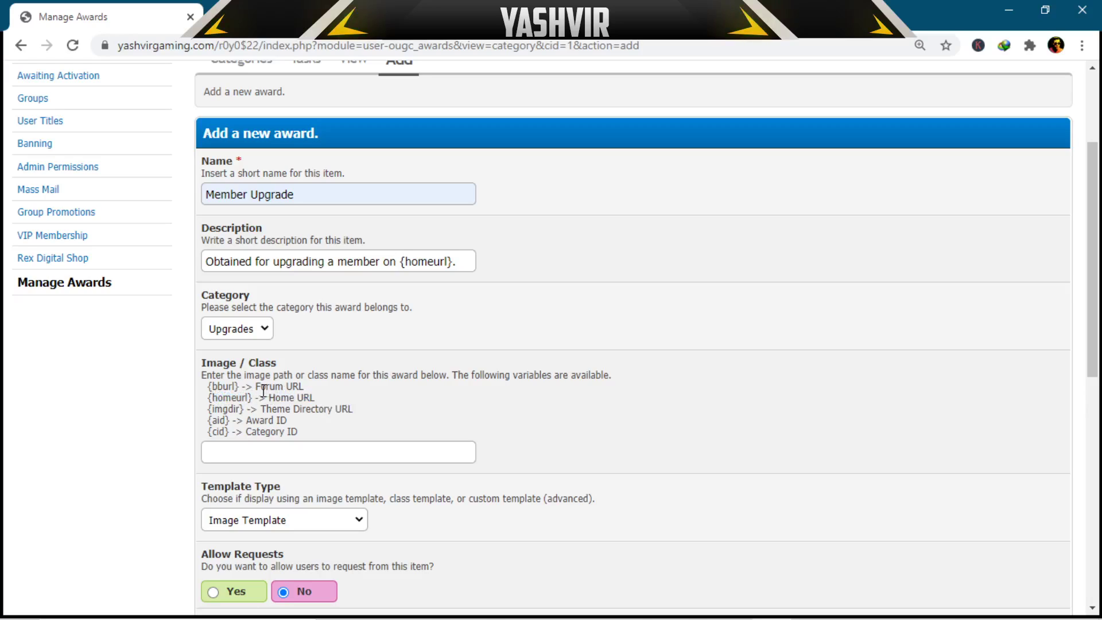
{"action": "left_click_drag", "start_coordinate": [272, 400], "coordinate": [315, 400]}
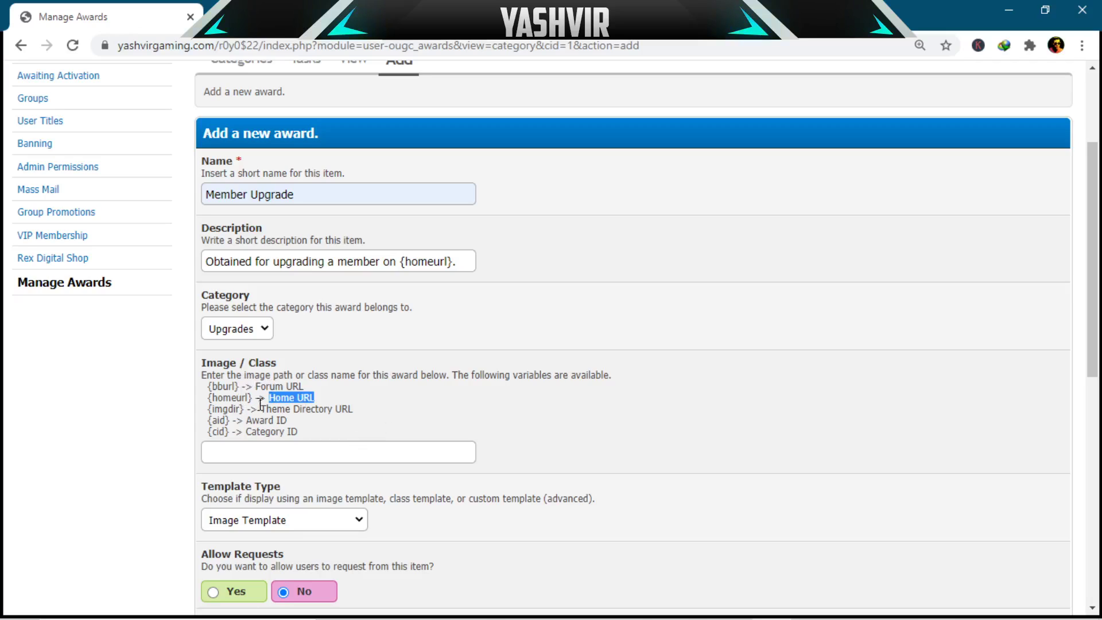
{"action": "left_click_drag", "start_coordinate": [258, 389], "coordinate": [304, 389]}
{"action": "left_click", "coordinate": [327, 394]}
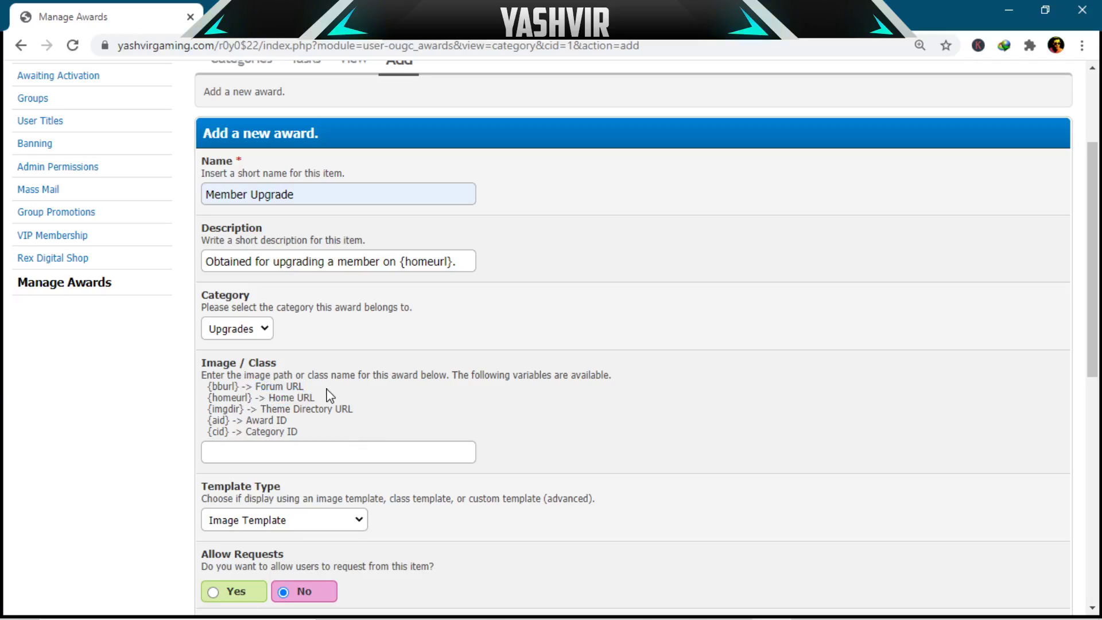
{"action": "double_click", "coordinate": [216, 387]}
{"action": "left_click", "coordinate": [303, 401]}
{"action": "left_click_drag", "start_coordinate": [223, 400], "coordinate": [248, 399]}
{"action": "left_click", "coordinate": [303, 430]}
Step: Set the Member Upgrade award's image path to /images/awards/gift.png, copied from post.txt in Notepad
{"action": "left_click", "coordinate": [302, 451]}
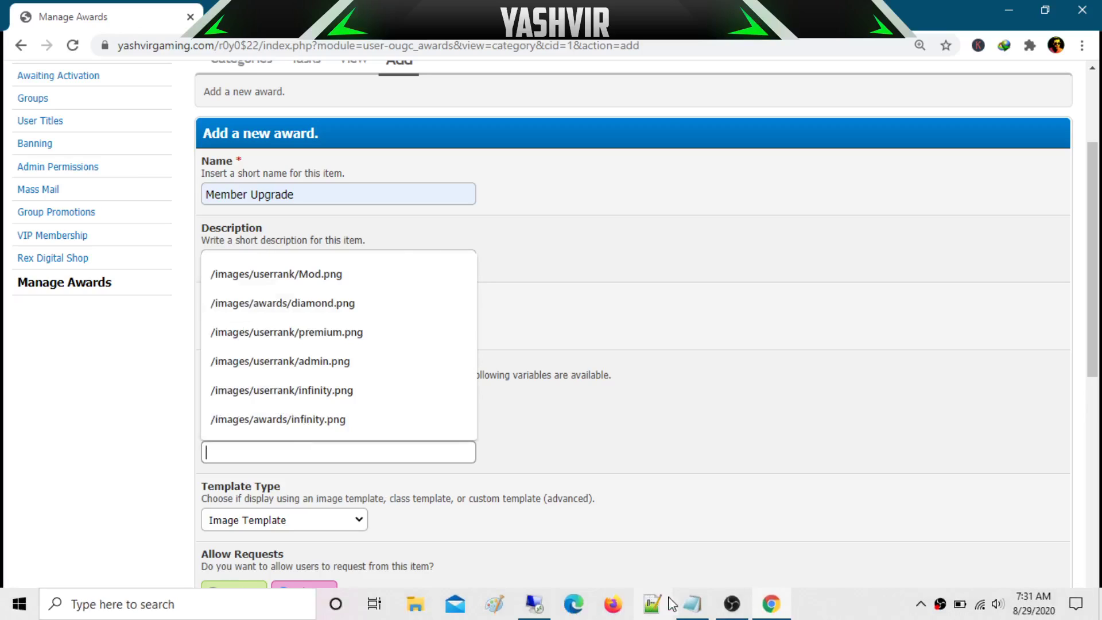
{"action": "left_click", "coordinate": [669, 602]}
{"action": "left_click_drag", "start_coordinate": [550, 372], "coordinate": [243, 373]}
{"action": "key", "text": "ctrl+c"}
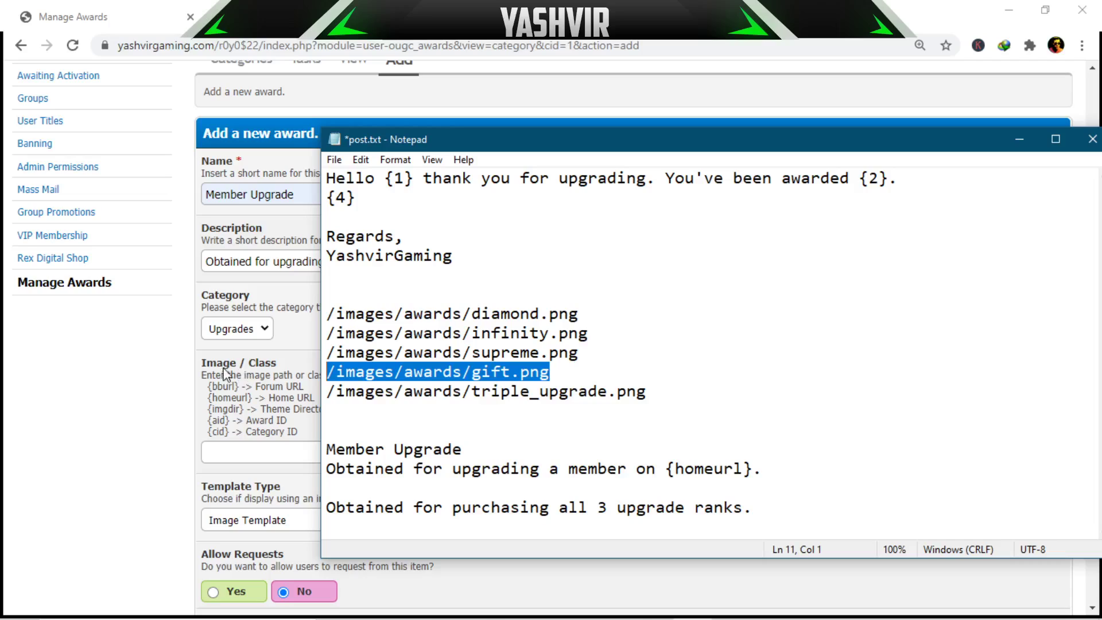
{"action": "left_click", "coordinate": [245, 453]}
{"action": "key", "text": "ctrl+v"}
Step: Make the Member Upgrade award visible and fill its PM with the "thank you for upgrading" message and sign-off copied from post.txt
{"action": "scroll", "coordinate": [185, 452], "scroll_direction": "down", "scroll_amount": 4}
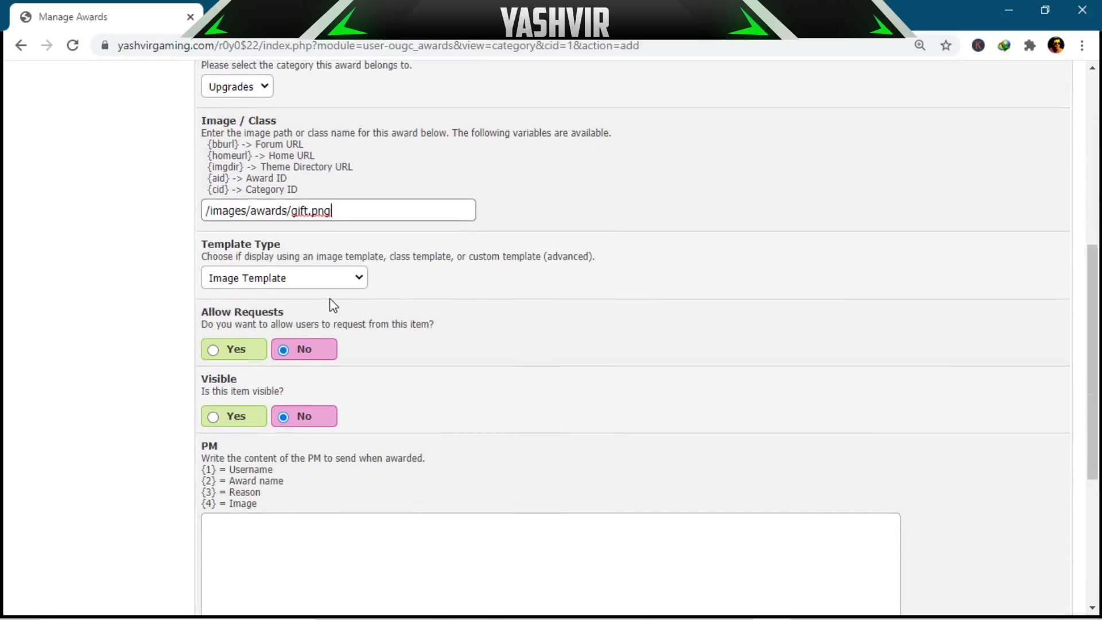
{"action": "left_click", "coordinate": [247, 418]}
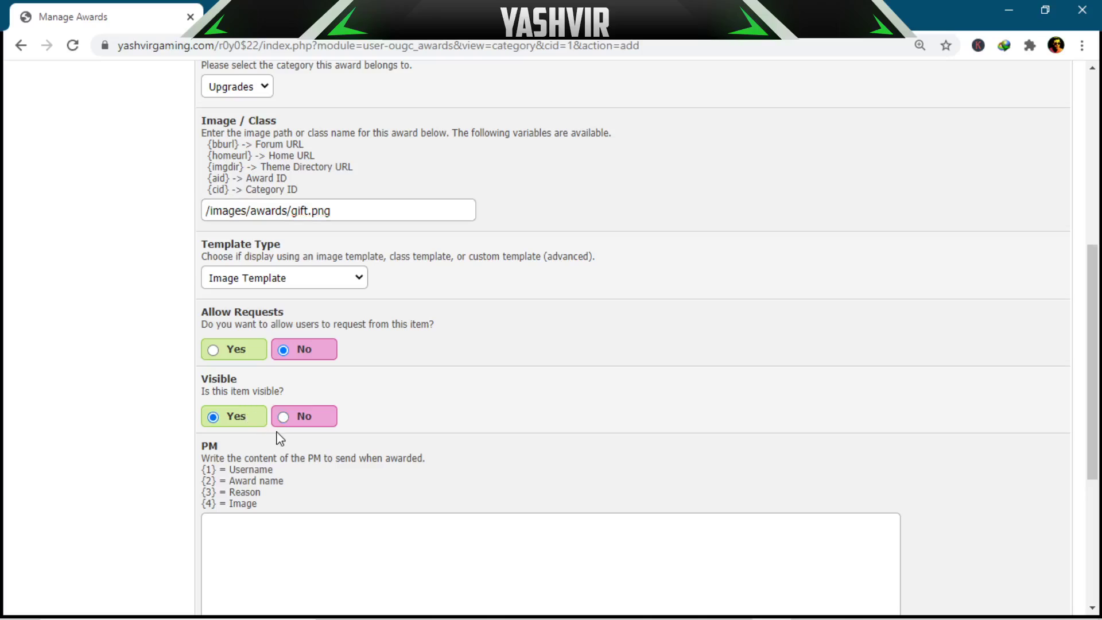
{"action": "scroll", "coordinate": [287, 413], "scroll_direction": "down", "scroll_amount": 3}
{"action": "left_click", "coordinate": [295, 389]}
{"action": "left_click", "coordinate": [702, 609]}
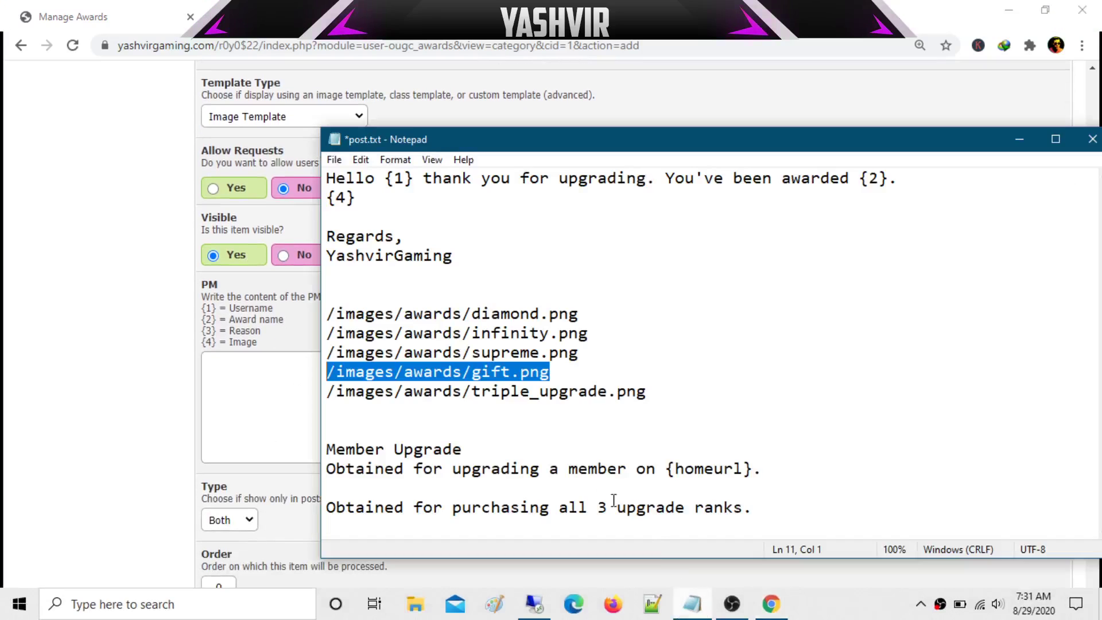
{"action": "left_click_drag", "start_coordinate": [492, 253], "coordinate": [215, 137]}
{"action": "key", "text": "ctrl+c"}
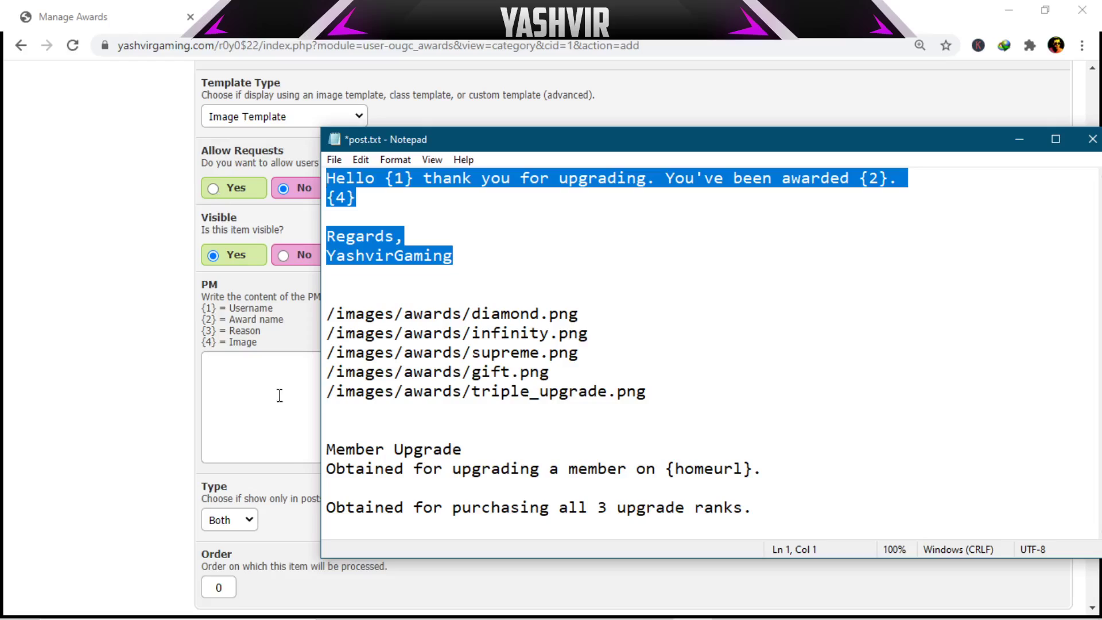
{"action": "left_click", "coordinate": [219, 408]}
{"action": "key", "text": "ctrl+v"}
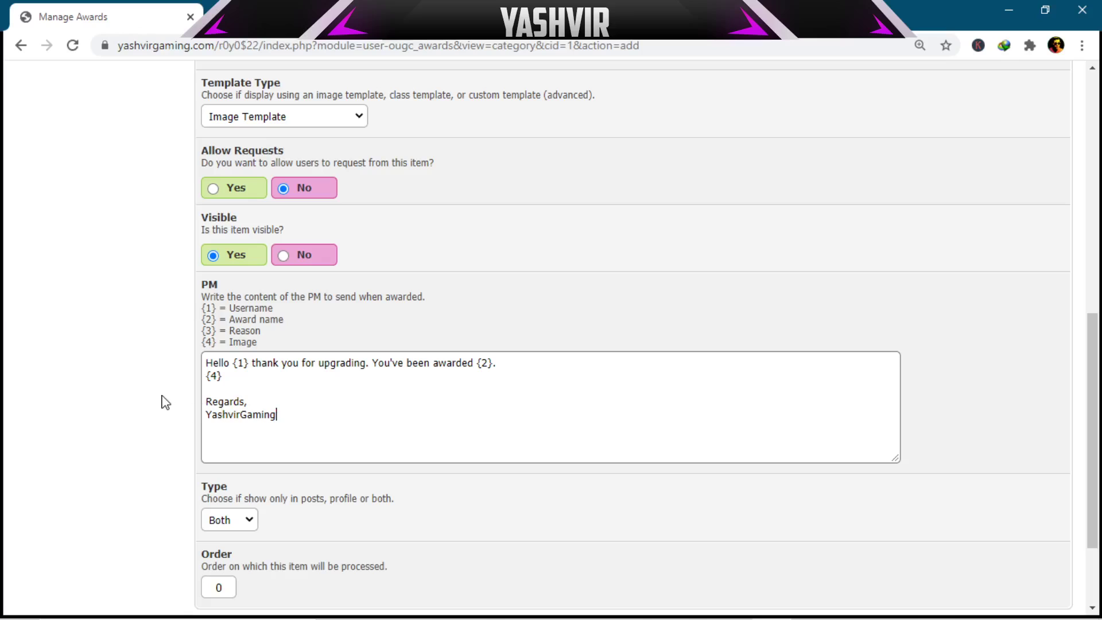
Step: Review the Member Upgrade award's fields and set its type so that it shows only in the profile
{"action": "scroll", "coordinate": [165, 403], "scroll_direction": "up", "scroll_amount": 3}
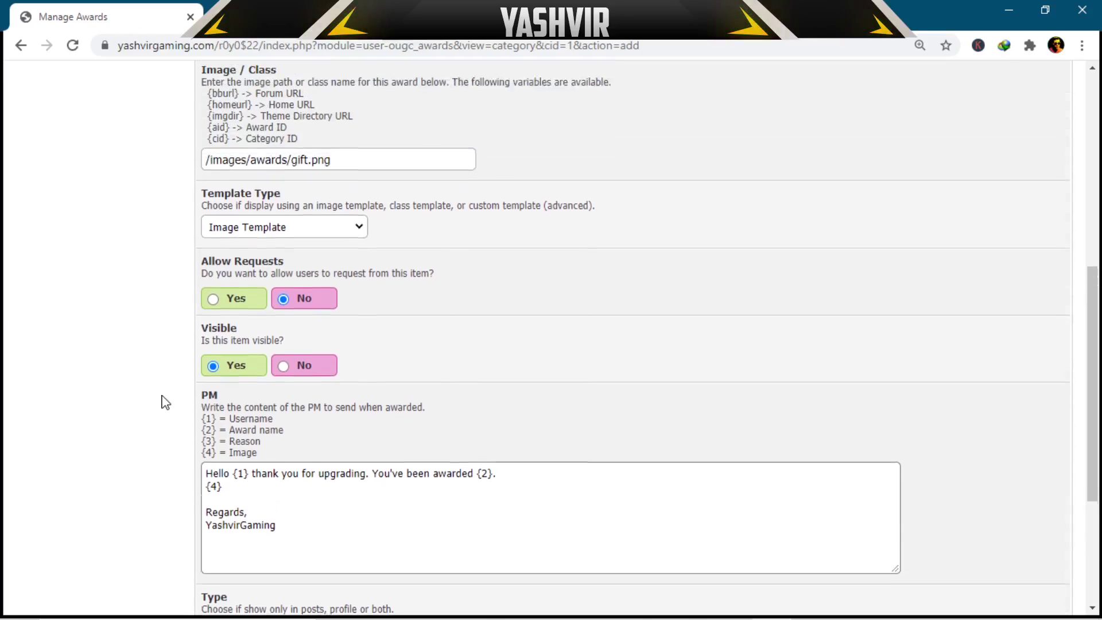
{"action": "scroll", "coordinate": [165, 403], "scroll_direction": "up", "scroll_amount": 3}
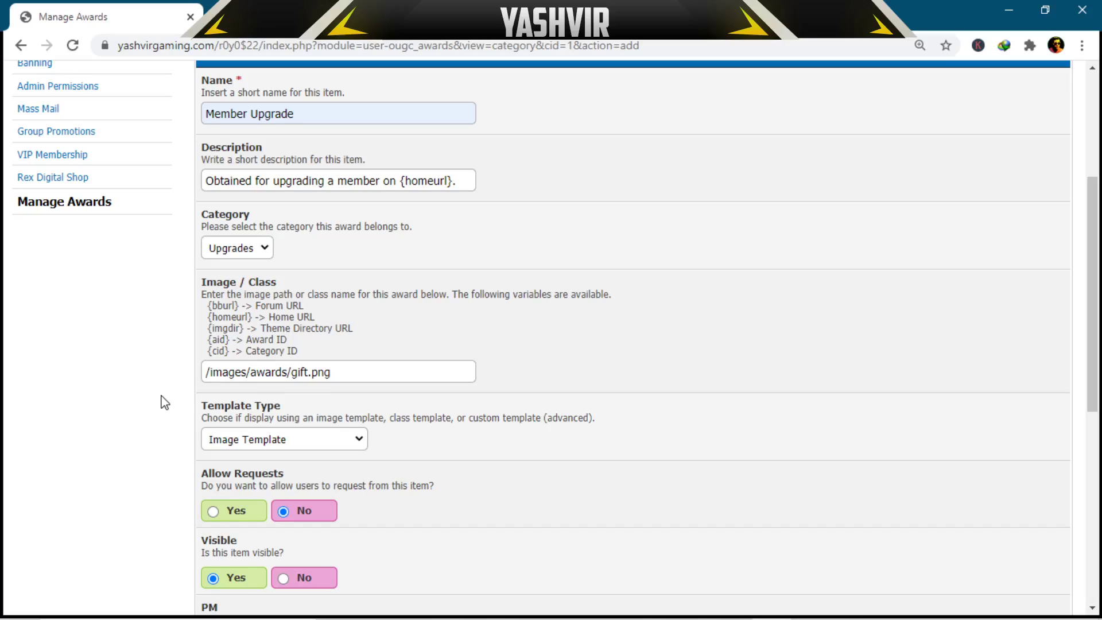
{"action": "scroll", "coordinate": [166, 403], "scroll_direction": "down", "scroll_amount": 8}
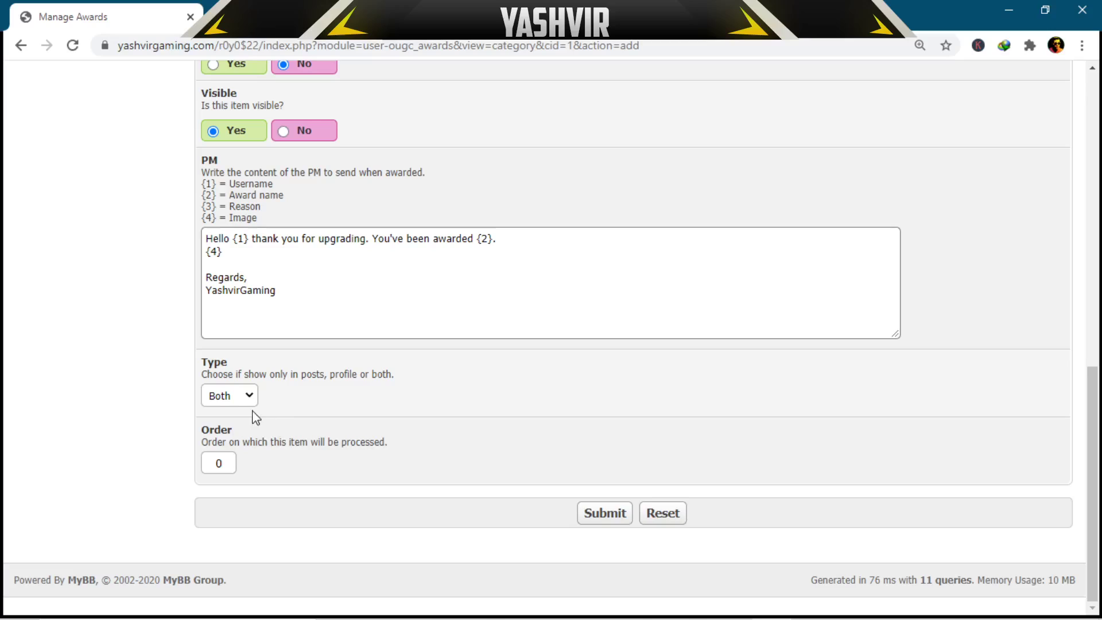
{"action": "left_click", "coordinate": [236, 402]}
{"action": "left_click", "coordinate": [251, 426]}
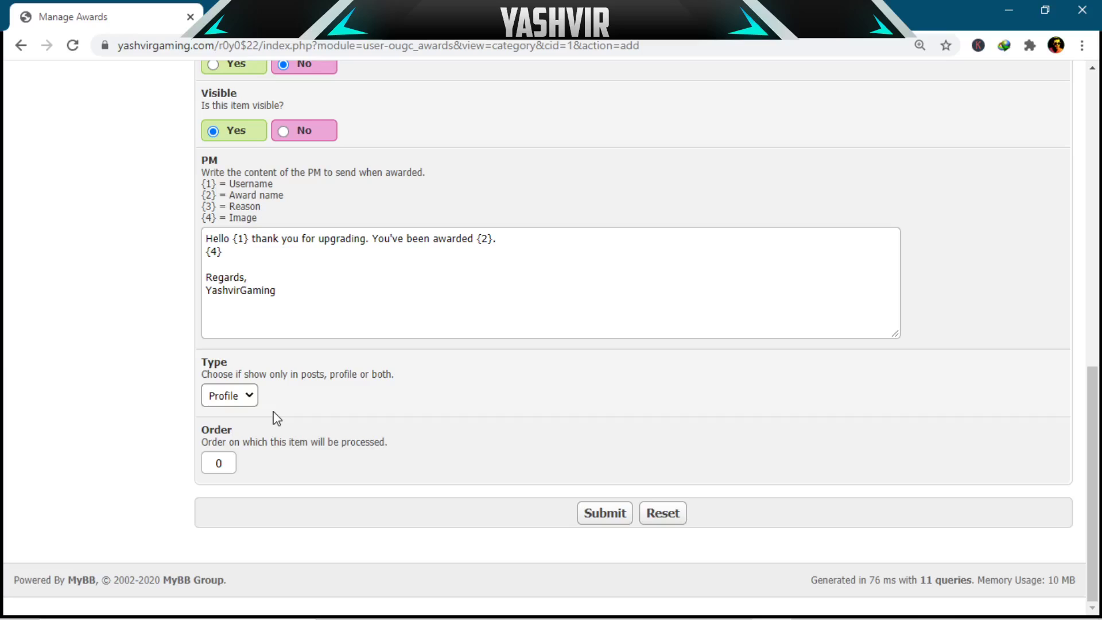
Step: Submit the Member Upgrade award and open the forum in a new browser tab
{"action": "double_click", "coordinate": [218, 463]}
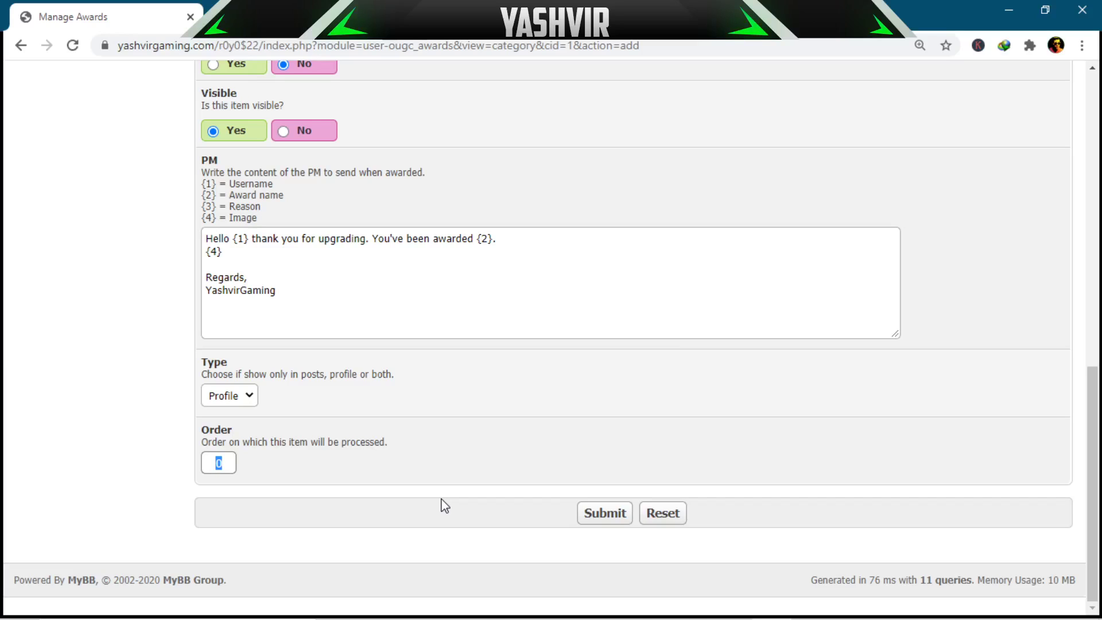
{"action": "left_click", "coordinate": [411, 471]}
{"action": "double_click", "coordinate": [216, 463]}
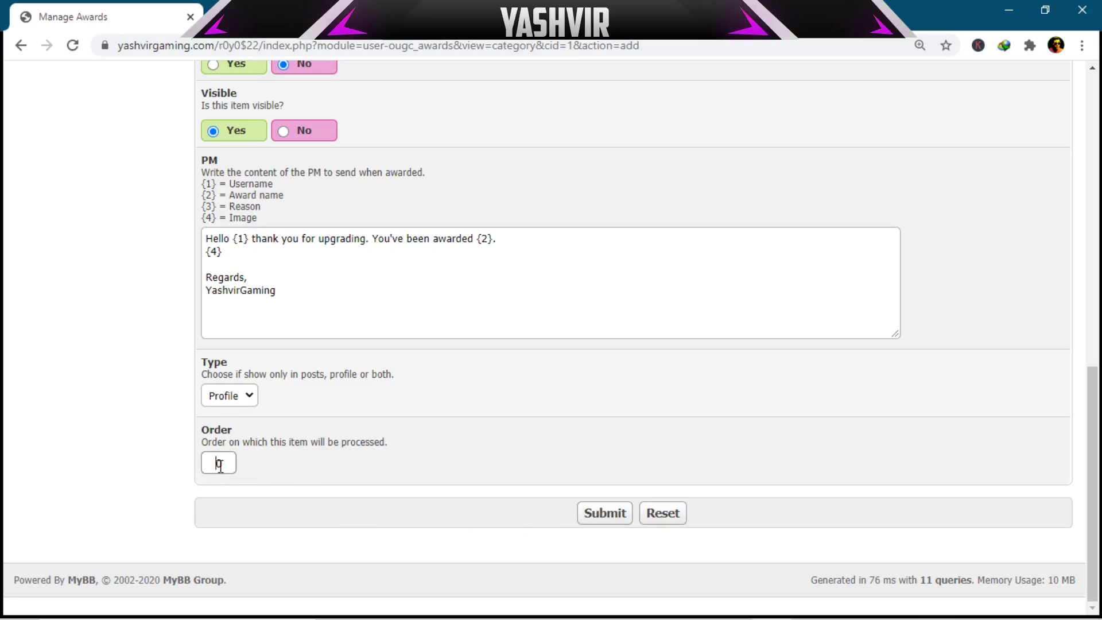
{"action": "left_click", "coordinate": [310, 475]}
{"action": "left_click", "coordinate": [592, 515]}
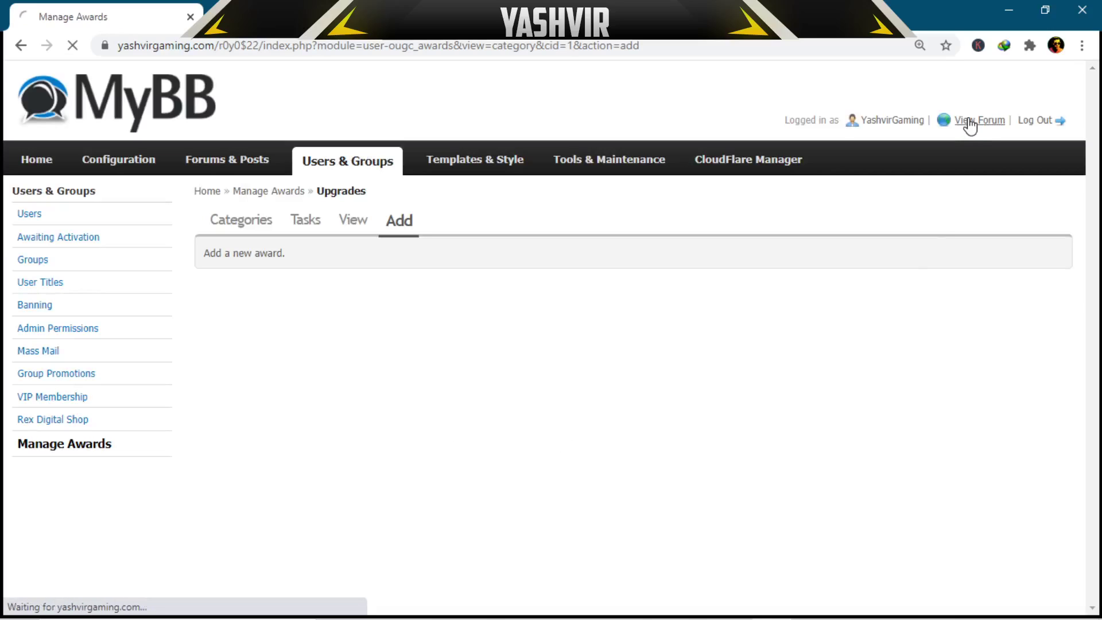
{"action": "right_click", "coordinate": [970, 125]}
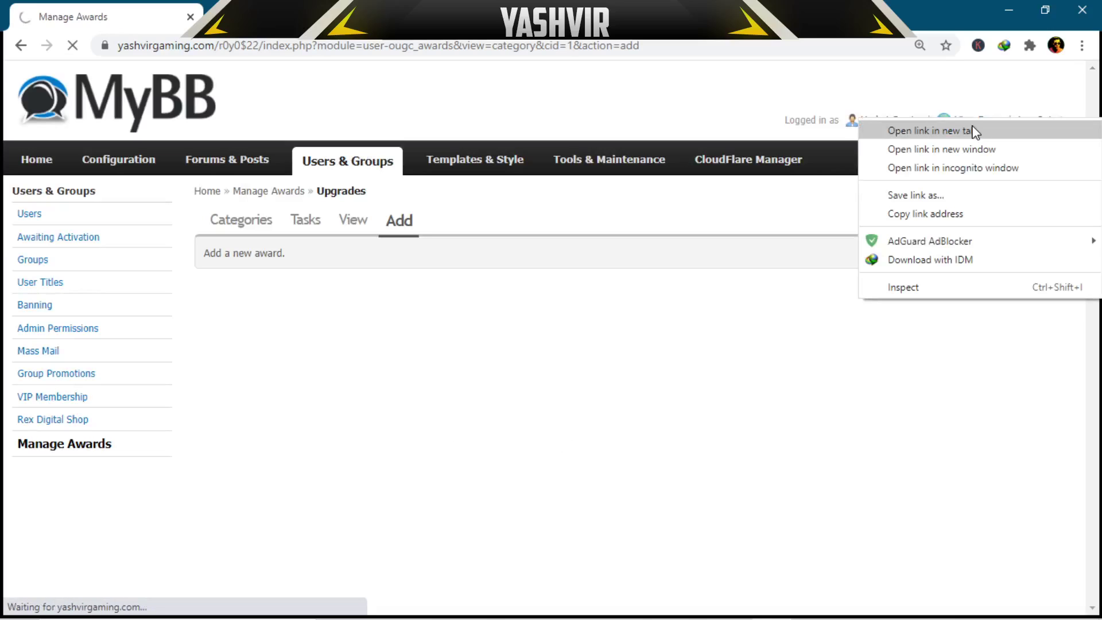
{"action": "left_click", "coordinate": [974, 130]}
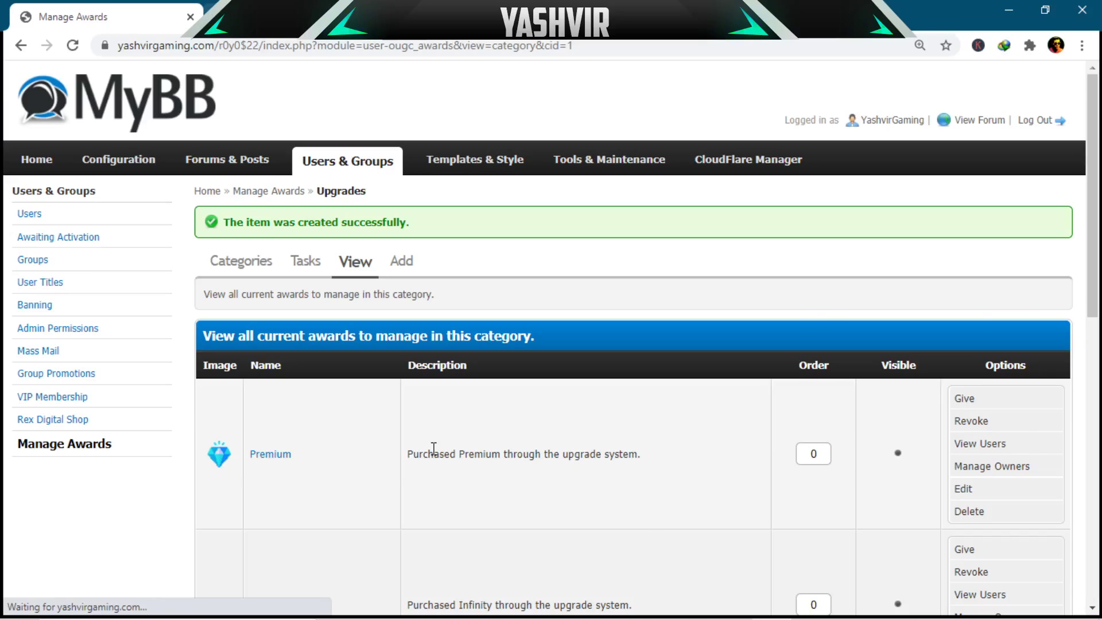
Step: Set the award order to Premium 1, Infinity 2, Supreme 3, Member Upgrade 4 and Triple Upgrade 5, and update it
{"action": "scroll", "coordinate": [376, 531], "scroll_direction": "down", "scroll_amount": 2}
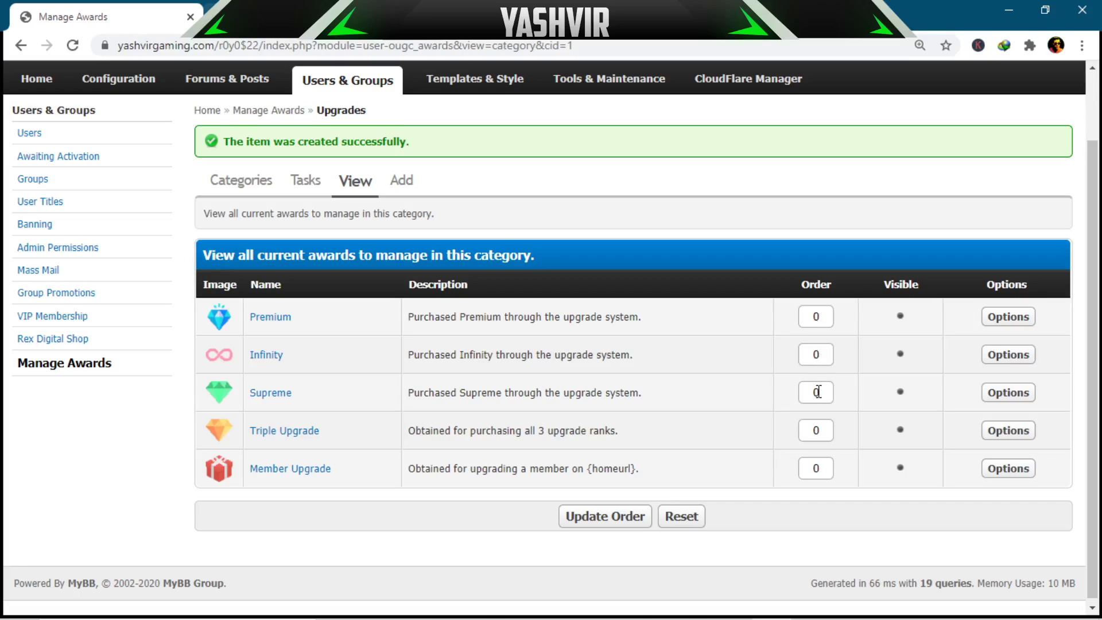
{"action": "double_click", "coordinate": [818, 324]}
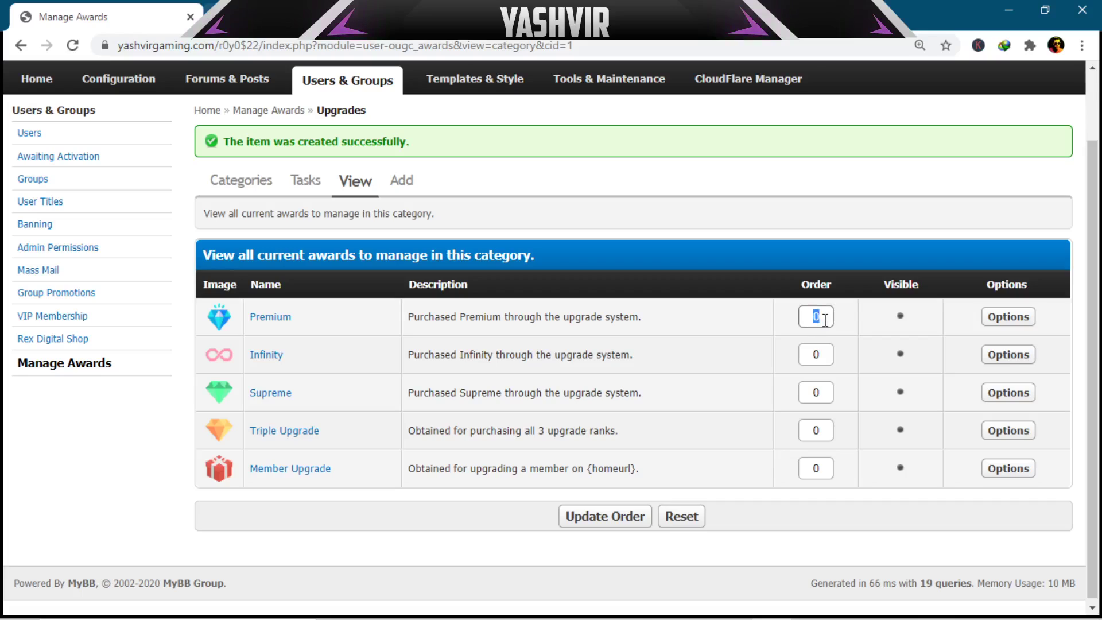
{"action": "type", "text": "1"}
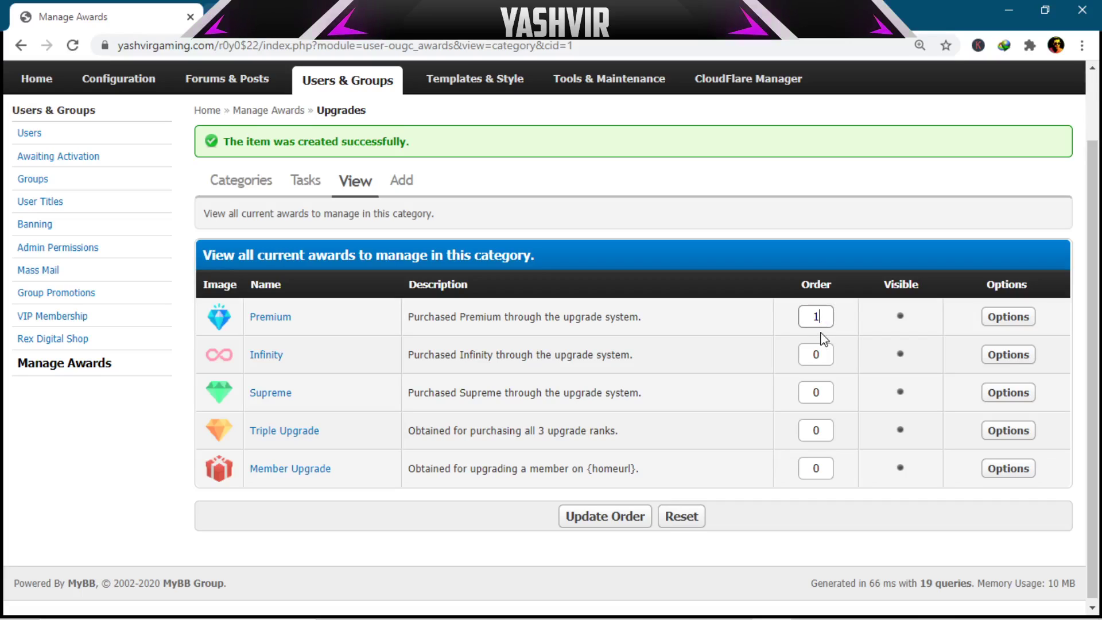
{"action": "double_click", "coordinate": [815, 355]}
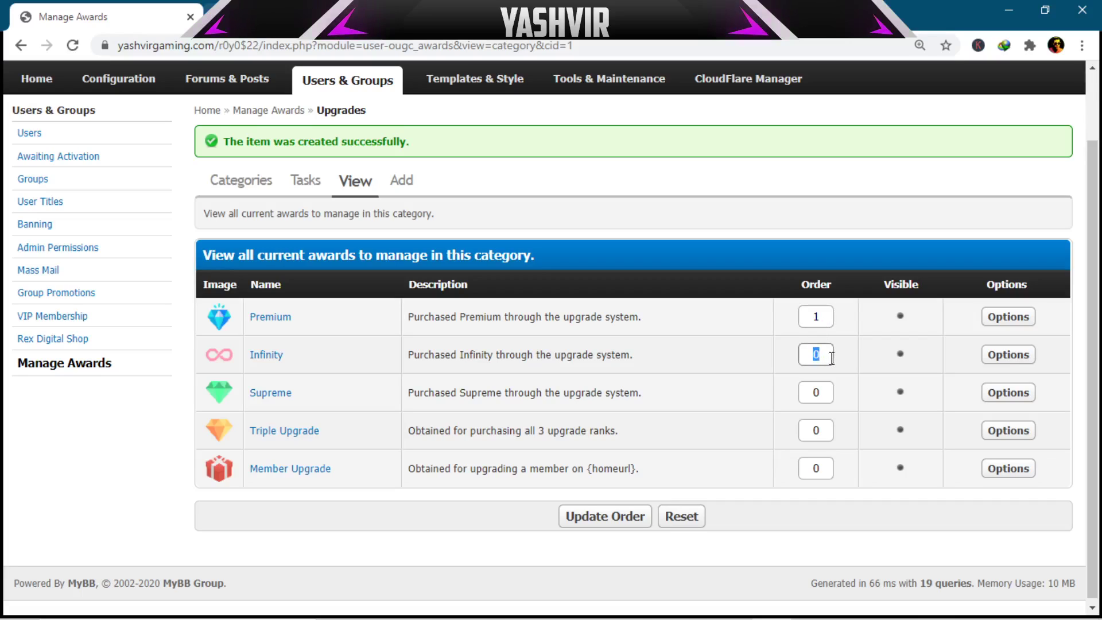
{"action": "double_click", "coordinate": [824, 395]}
{"action": "type", "text": "3"}
{"action": "double_click", "coordinate": [815, 467]}
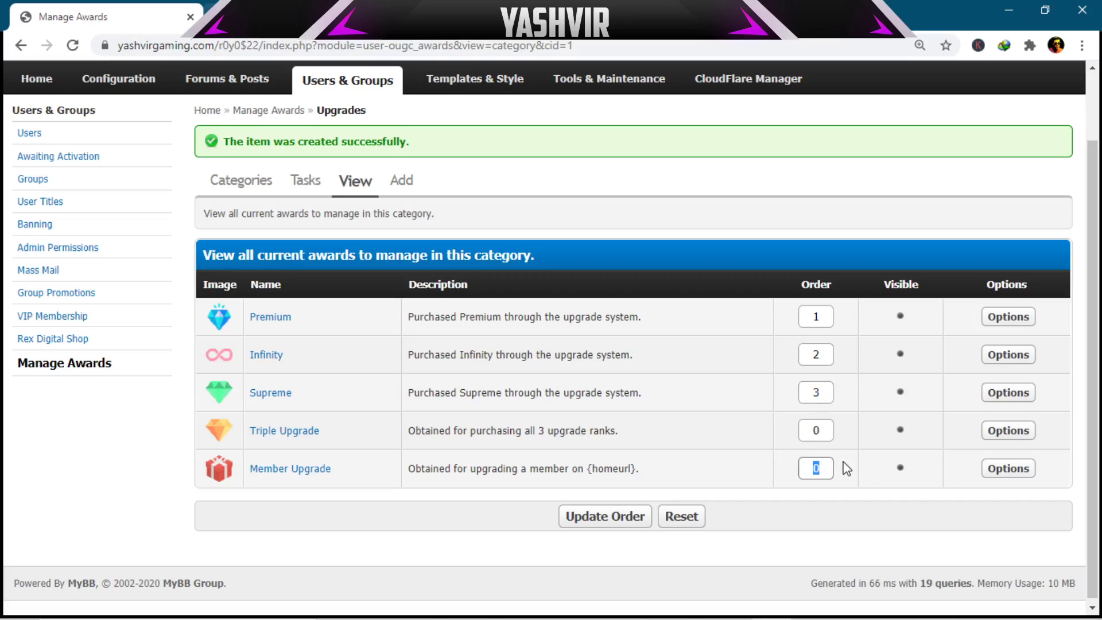
{"action": "type", "text": "4"}
{"action": "double_click", "coordinate": [814, 428]}
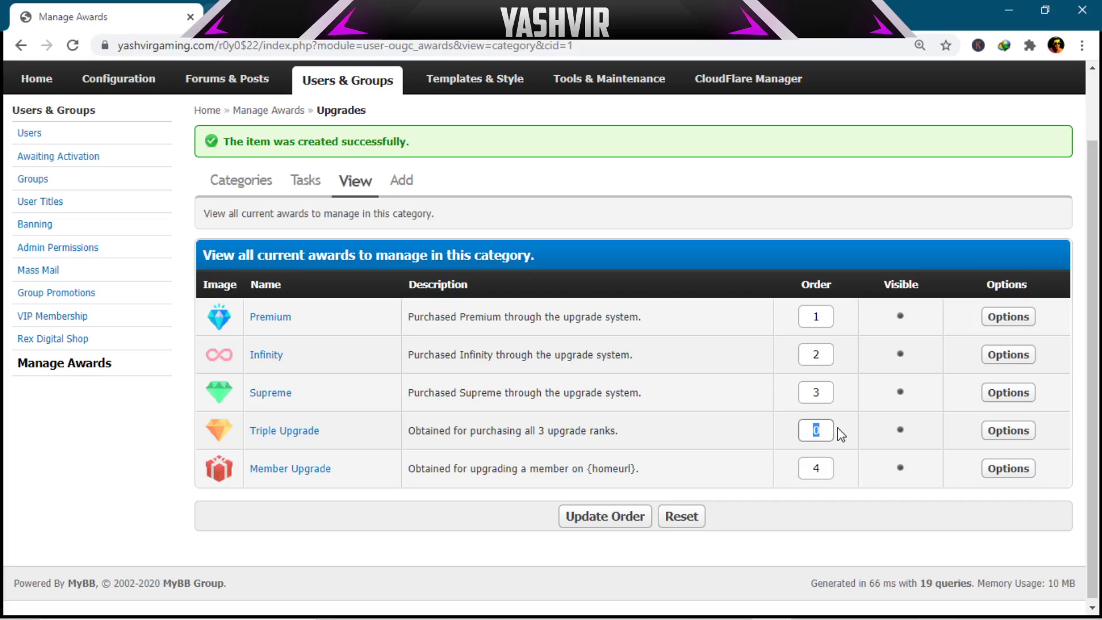
{"action": "type", "text": "5"}
{"action": "left_click", "coordinate": [609, 520]}
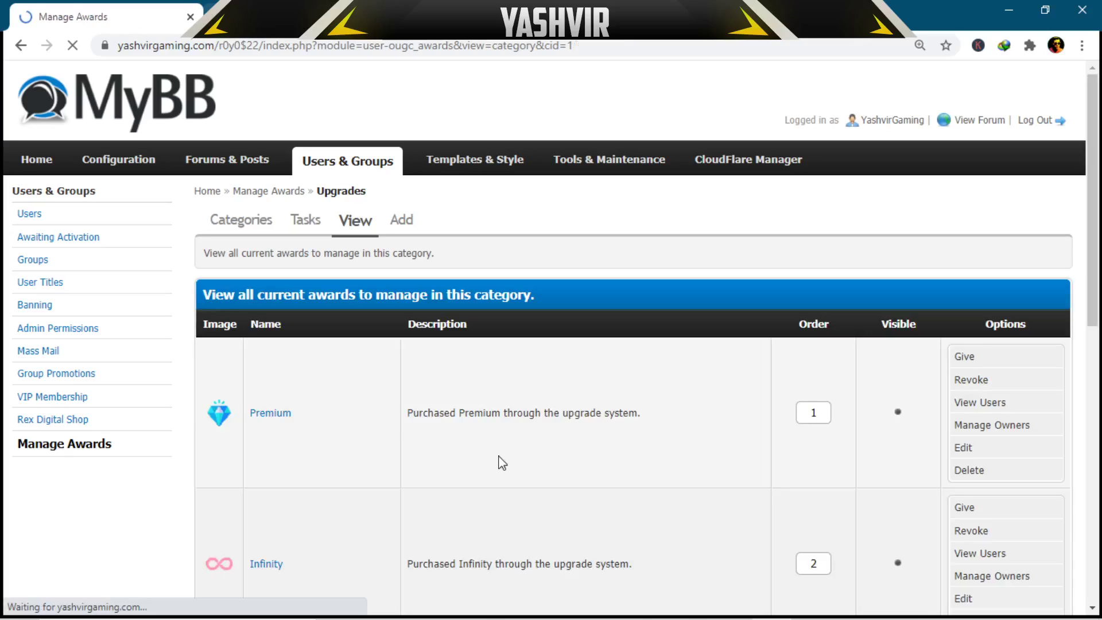
{"action": "scroll", "coordinate": [492, 467], "scroll_direction": "down", "scroll_amount": 1}
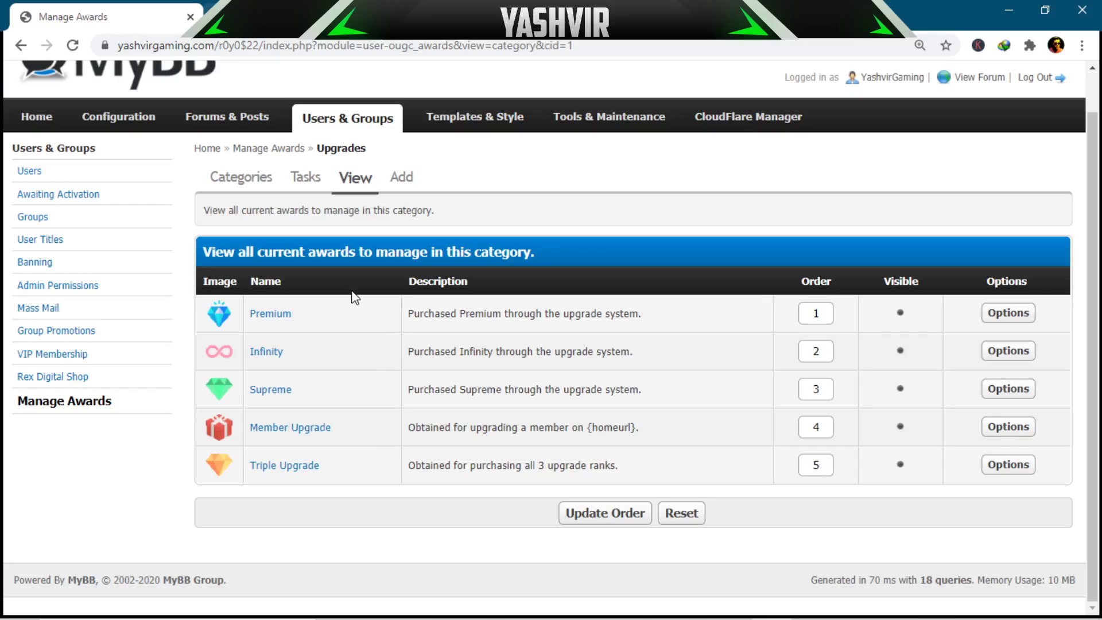
Step: View the automatic award tasks page, and examine the award perks of each plan on the forum's Upgrade page
{"action": "left_click", "coordinate": [305, 183]}
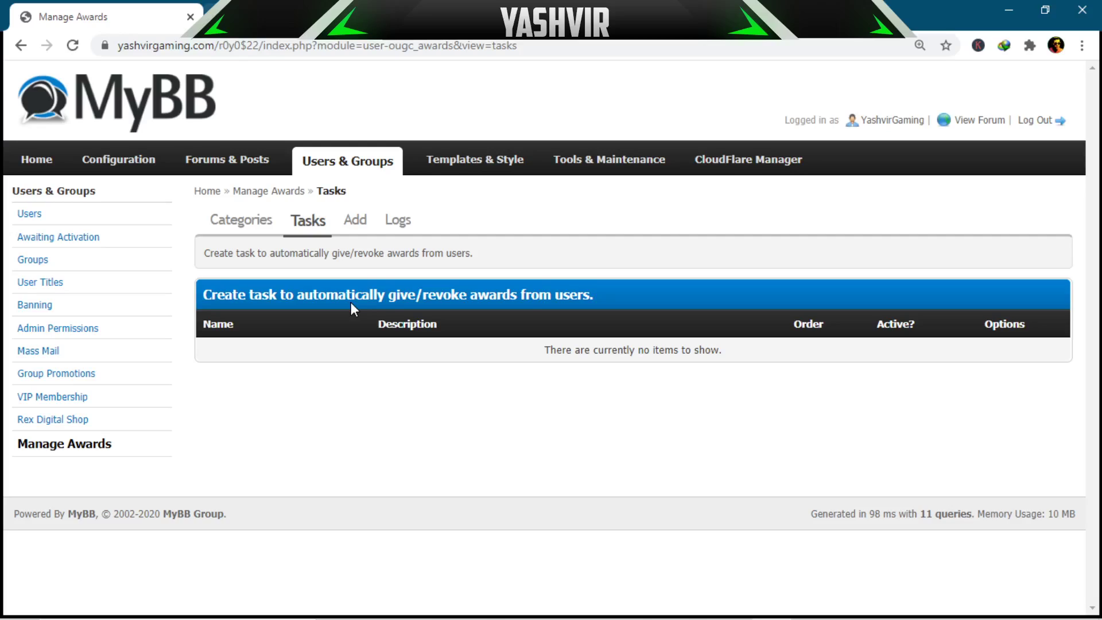
{"action": "left_click_drag", "start_coordinate": [388, 296], "coordinate": [476, 297]}
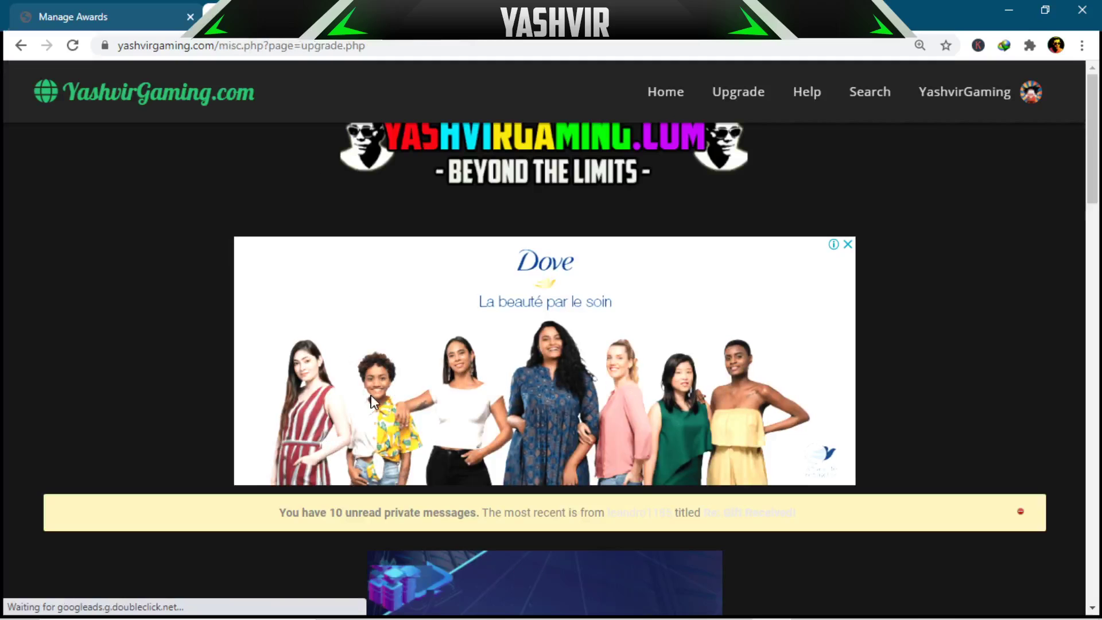
{"action": "scroll", "coordinate": [206, 447], "scroll_direction": "down", "scroll_amount": 5}
{"action": "scroll", "coordinate": [207, 447], "scroll_direction": "down", "scroll_amount": 5}
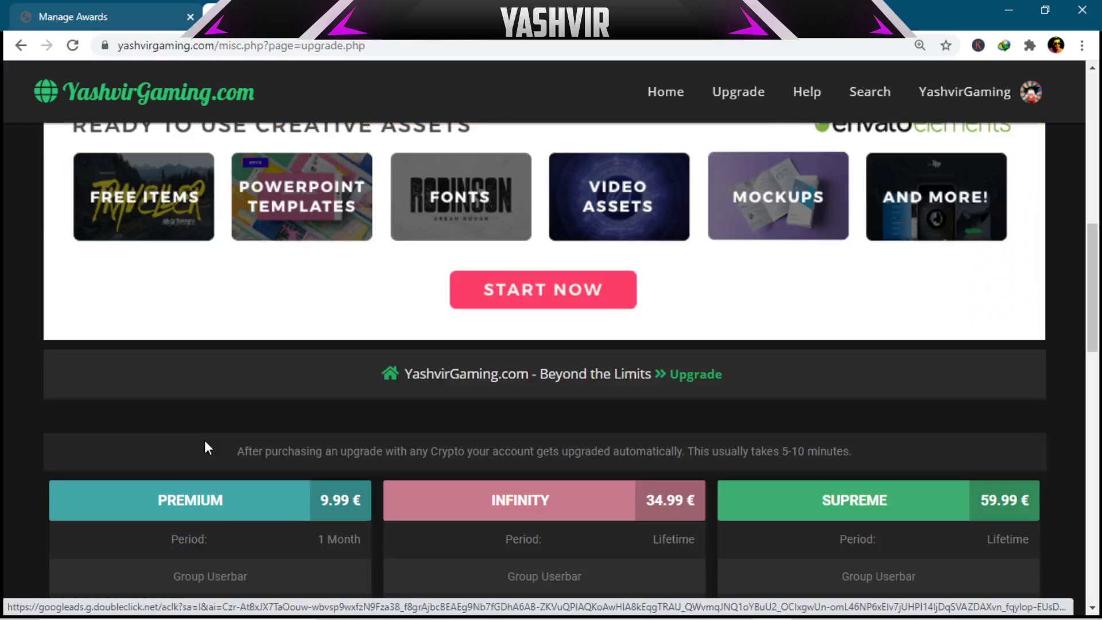
{"action": "scroll", "coordinate": [205, 448], "scroll_direction": "down", "scroll_amount": 10}
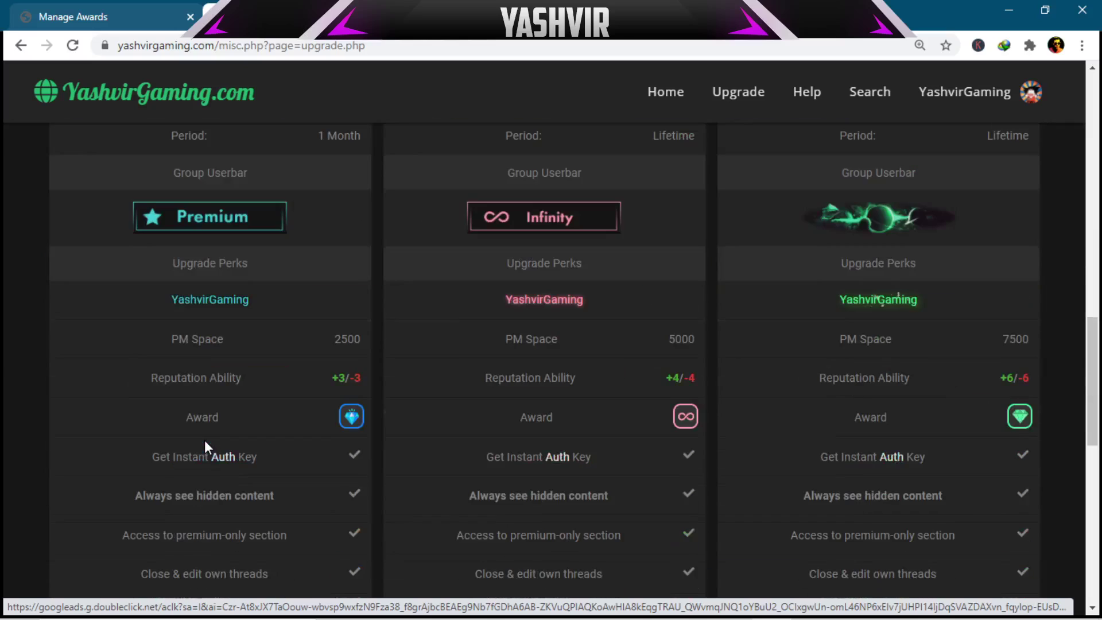
{"action": "scroll", "coordinate": [204, 439], "scroll_direction": "up", "scroll_amount": 4}
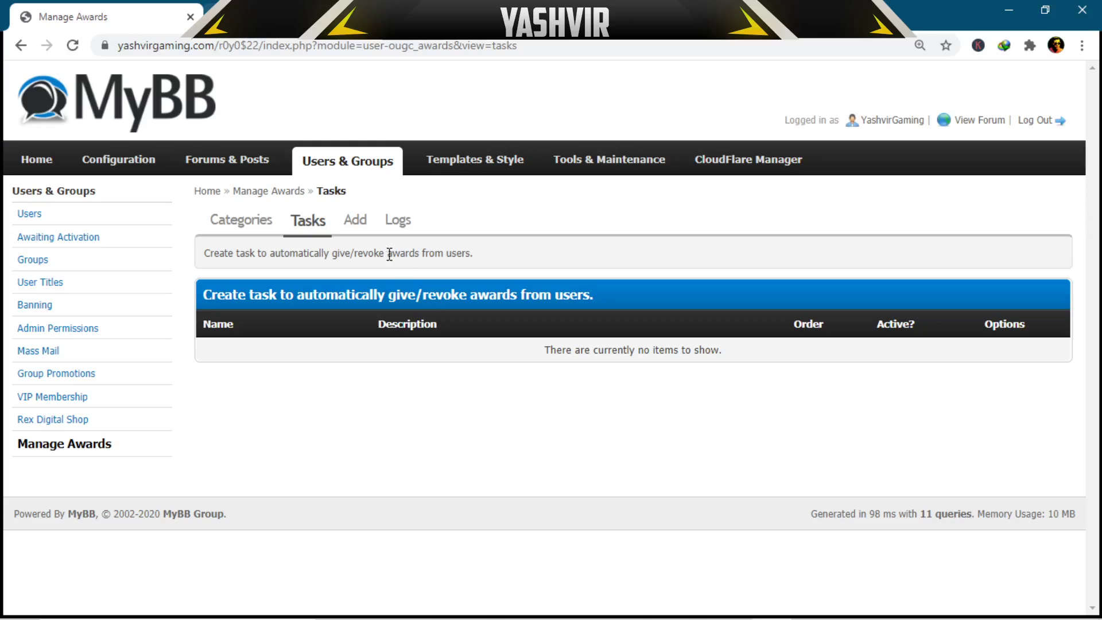
Step: Return to the award categories and check the options available for the Upgrades category
{"action": "left_click", "coordinate": [235, 233]}
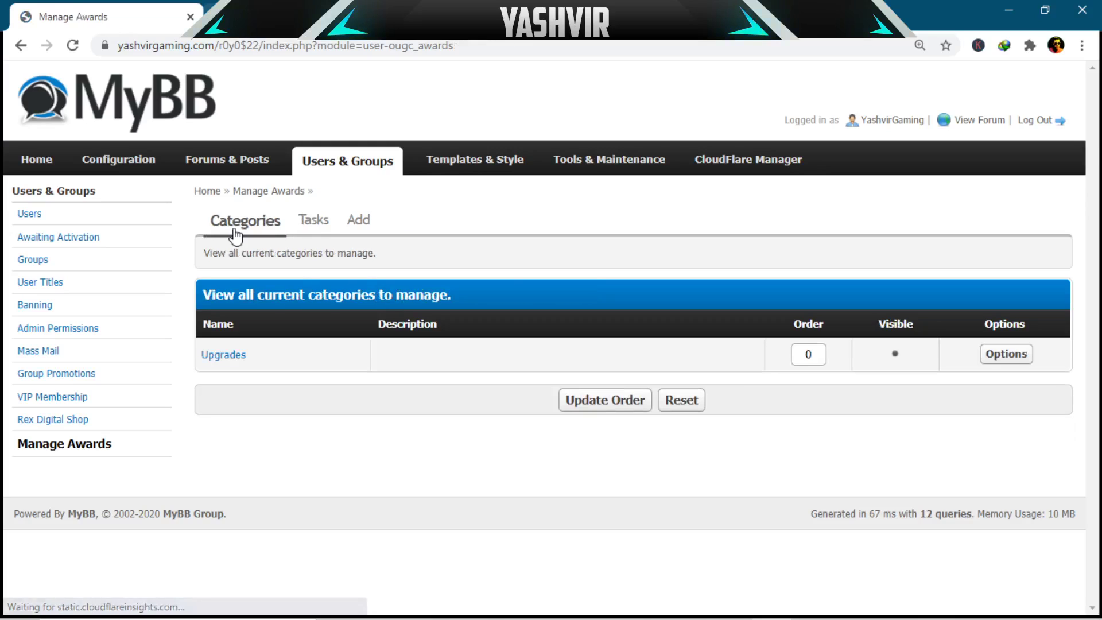
{"action": "left_click", "coordinate": [1006, 354]}
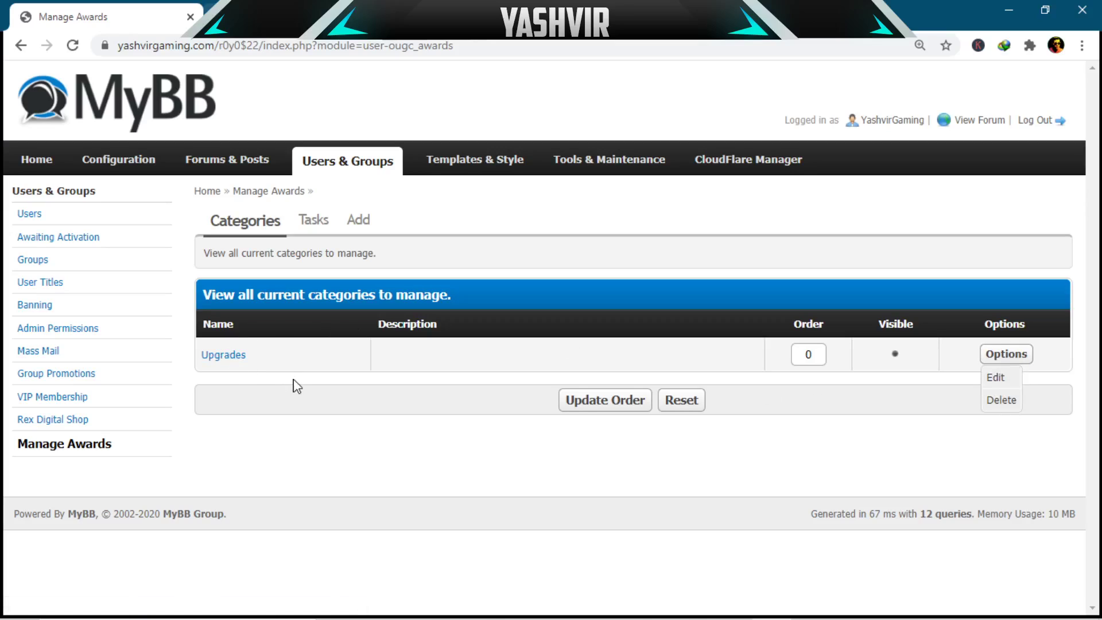
{"action": "left_click", "coordinate": [384, 444]}
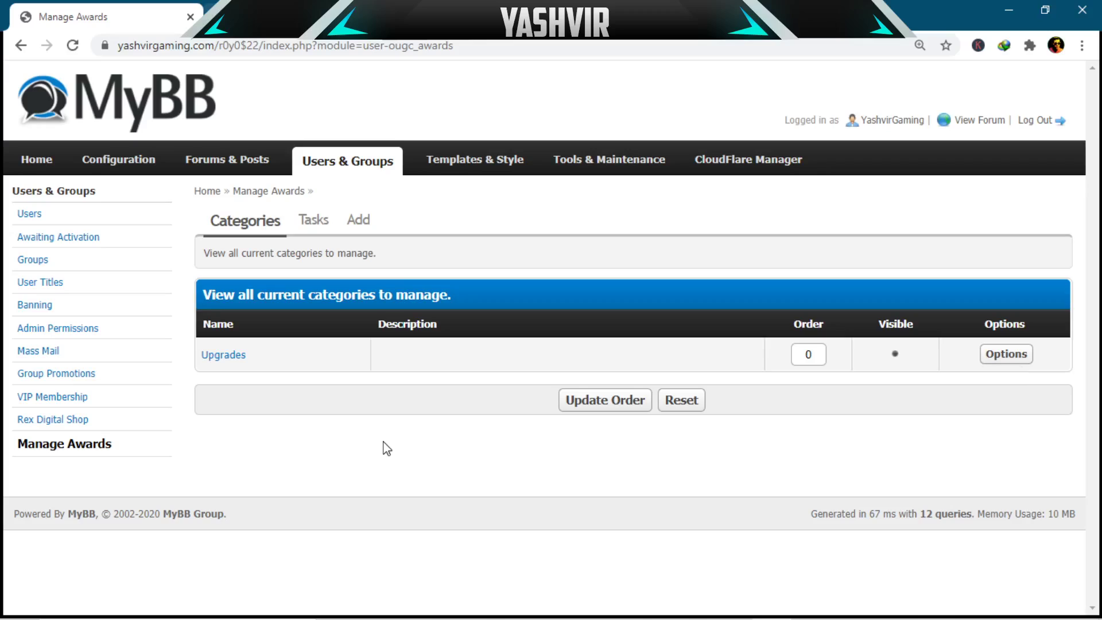